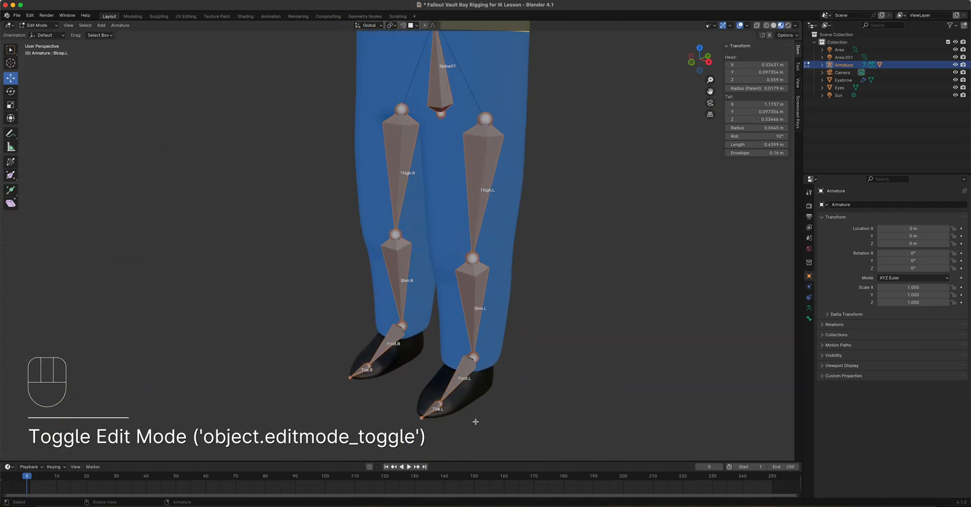
left_click(438, 405)
left_click(439, 403)
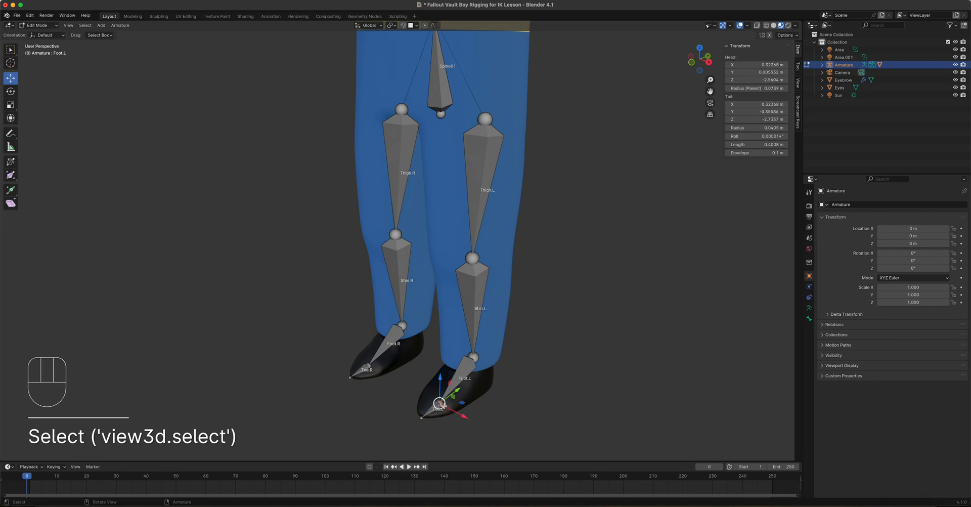
left_click(461, 372)
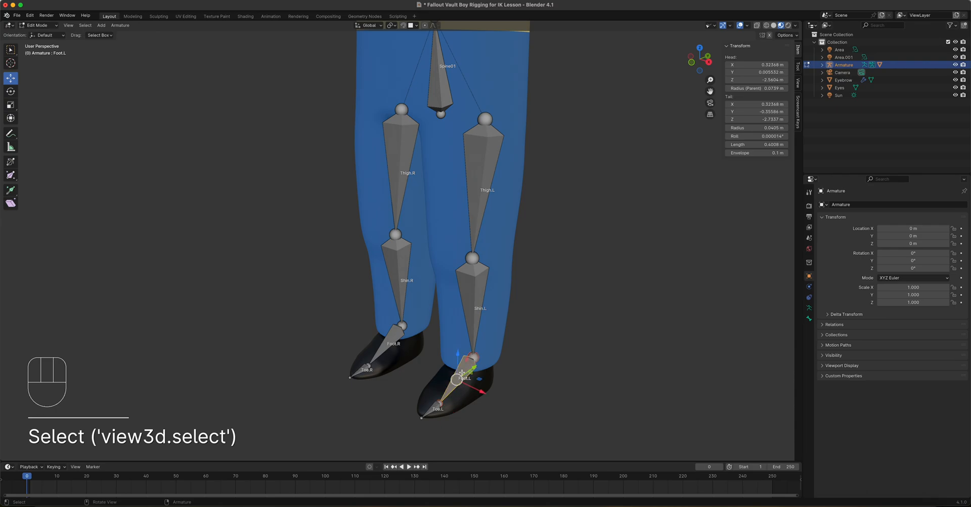
left_click(431, 412)
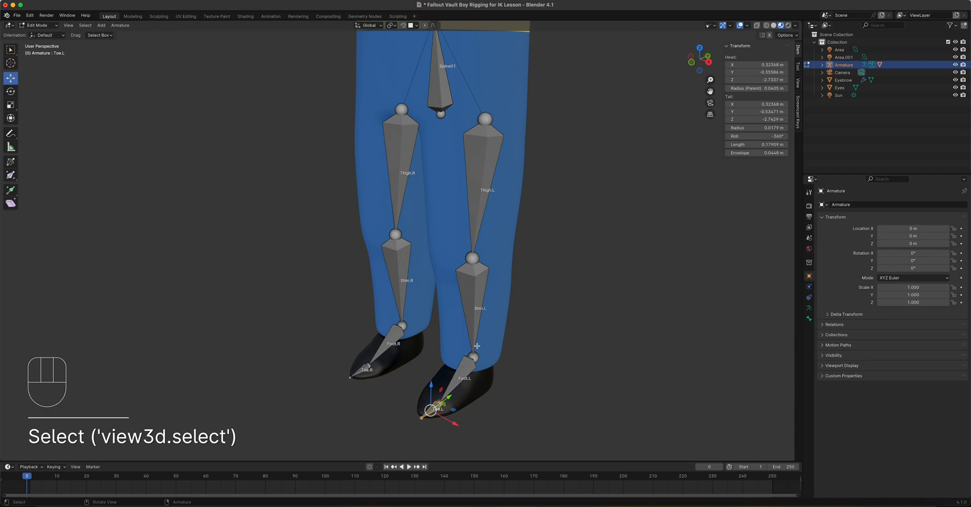
Select the lower left leg bones (Shin.L, Foot.L and Toe.L) and auto-name them with left/right suffixes
scroll(514, 307, "down", 4)
middle_click_drag(481, 277, 534, 307)
middle_click_drag(518, 234, 471, 245)
left_click_drag(485, 237, 409, 404)
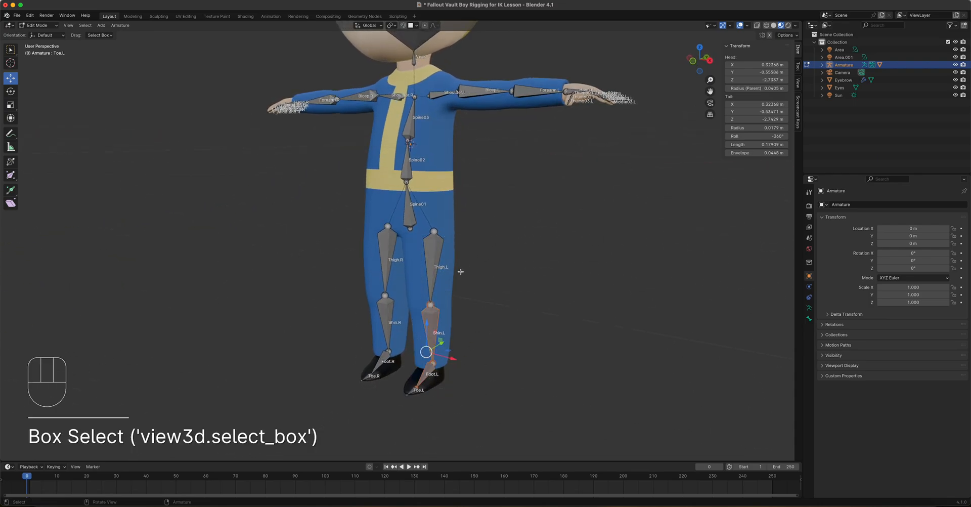
right_click(433, 309)
mouse_move(410, 380)
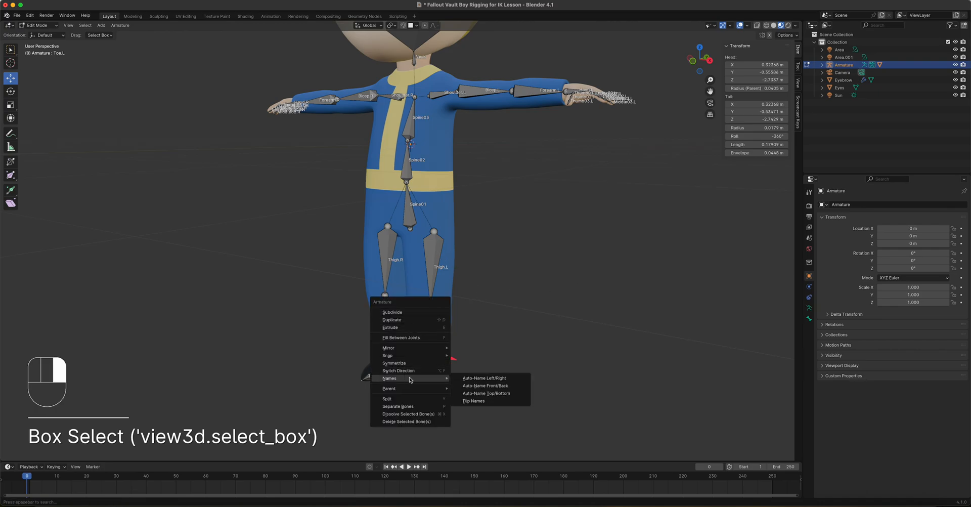
left_click(508, 379)
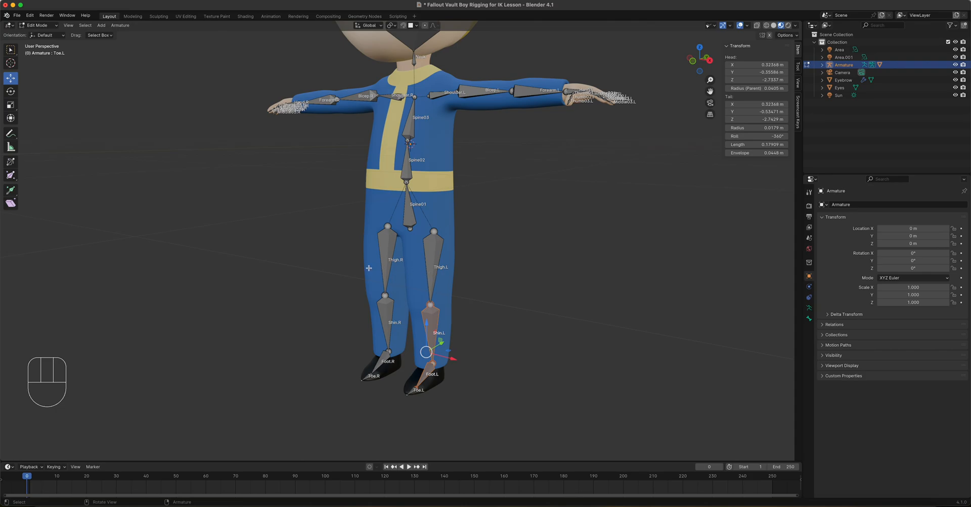
Delete all the right leg bones, from Thigh.R down to Toe.R
left_click_drag(307, 217, 399, 394)
key("x")
left_click(391, 349)
Delete all the right arm bones, from the shoulder through the forearm to the hand and fingers
middle_click_drag(375, 215, 389, 298, "shift")
middle_click_drag(336, 211, 350, 223)
left_click_drag(240, 162, 417, 201)
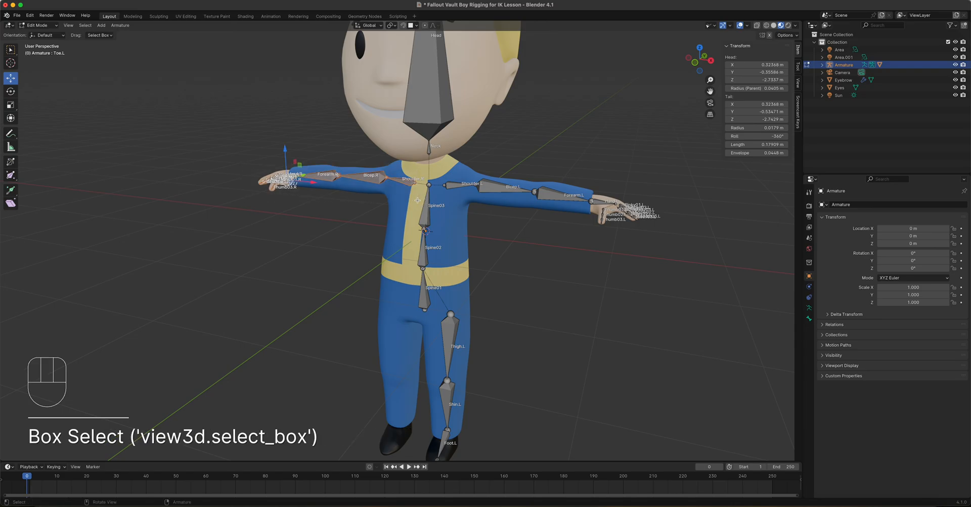
key("x")
left_click(417, 200)
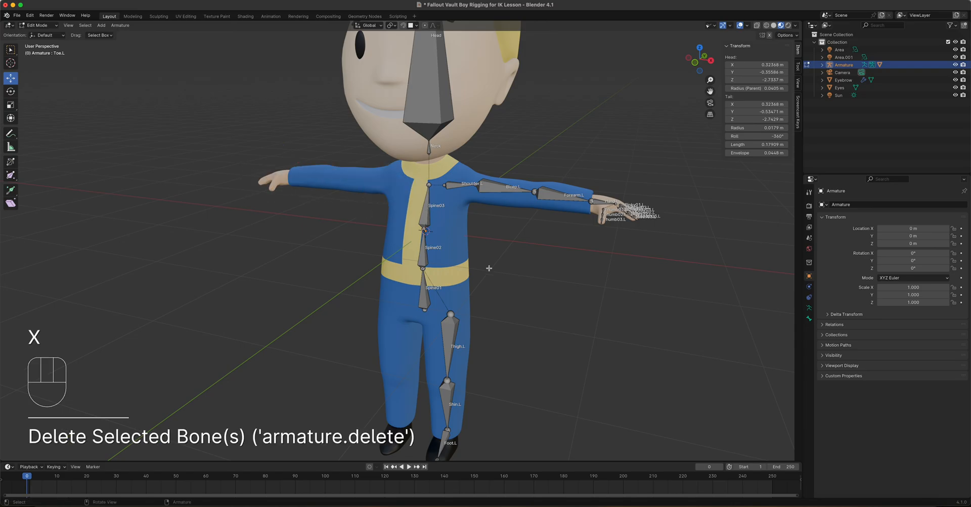
Duplicate the Spine01 bone about 1.71 m straight down the Z axis to floor level and bring the lower legs into side view
middle_click_drag(499, 321, 532, 302, "shift")
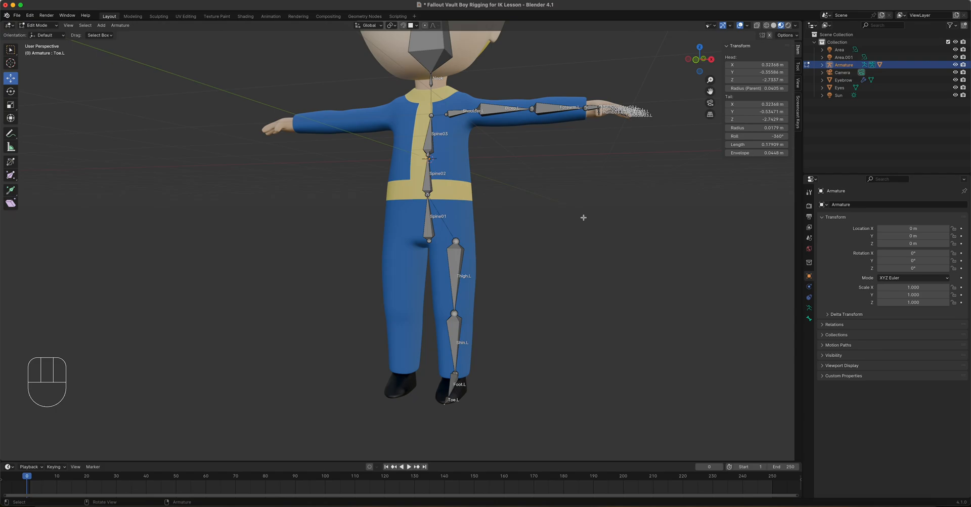
middle_click_drag(564, 258, 609, 212)
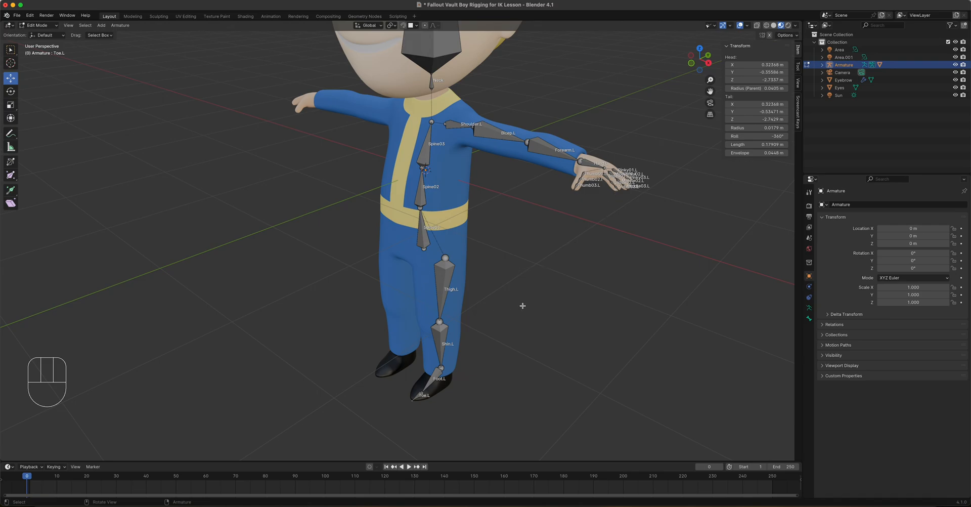
key("KP_1")
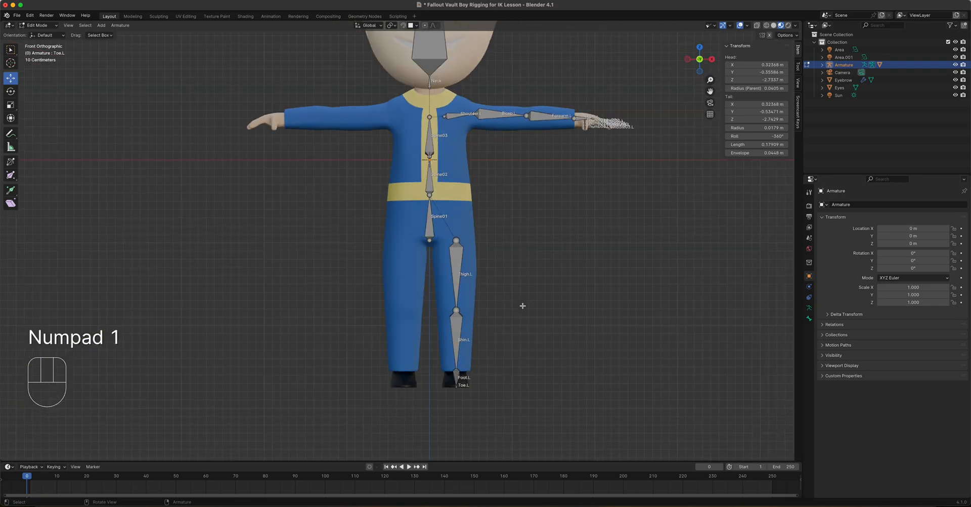
left_click(429, 218)
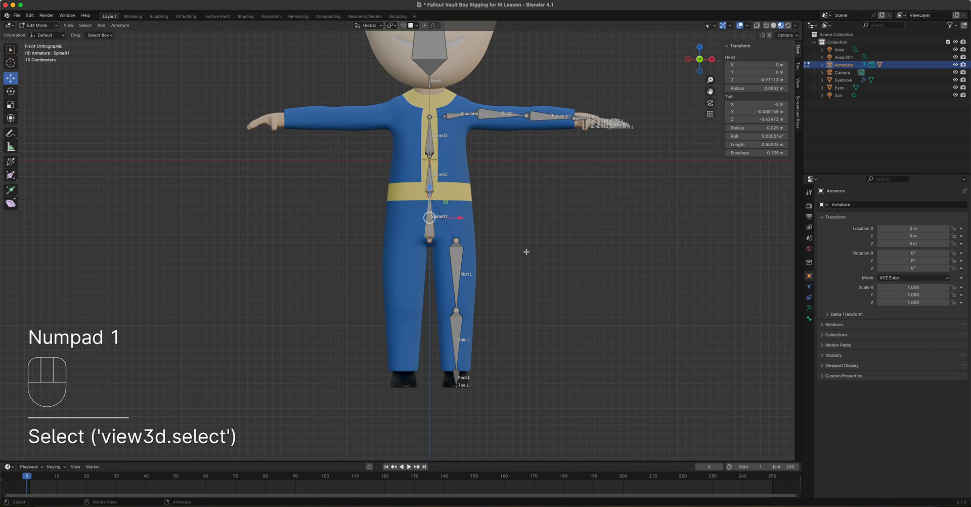
key("shift+d")
key("z")
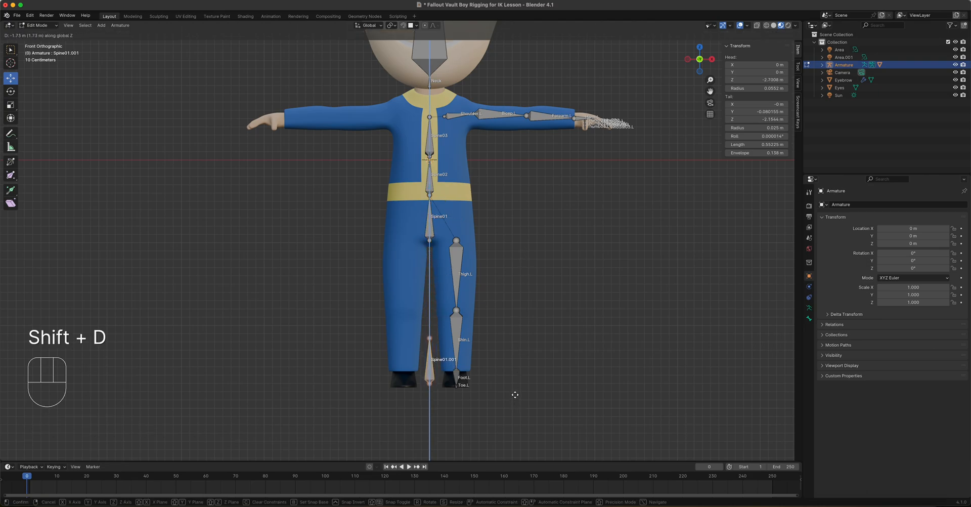
left_click(516, 391)
middle_click_drag(523, 384, 437, 309)
key("KP_3")
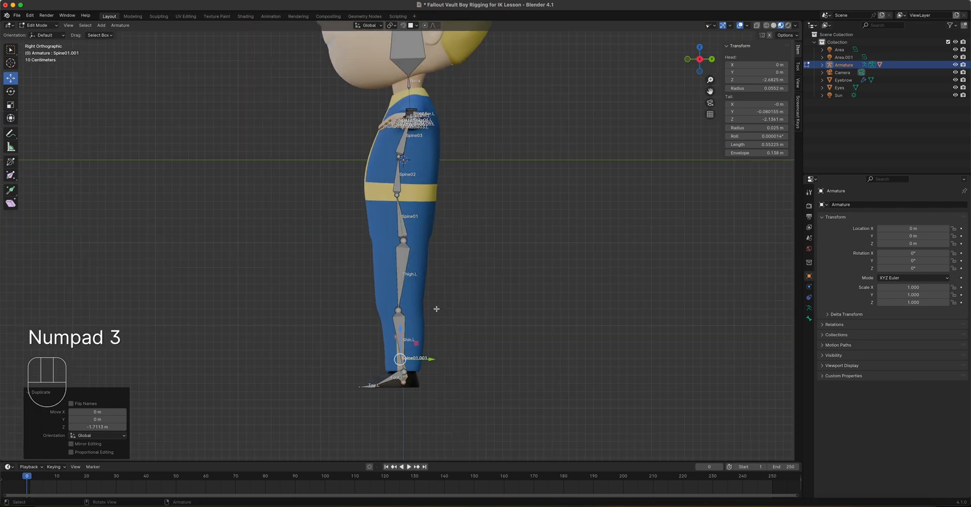
scroll(436, 309, "up", 2)
middle_click_drag(449, 360, 462, 297, "shift")
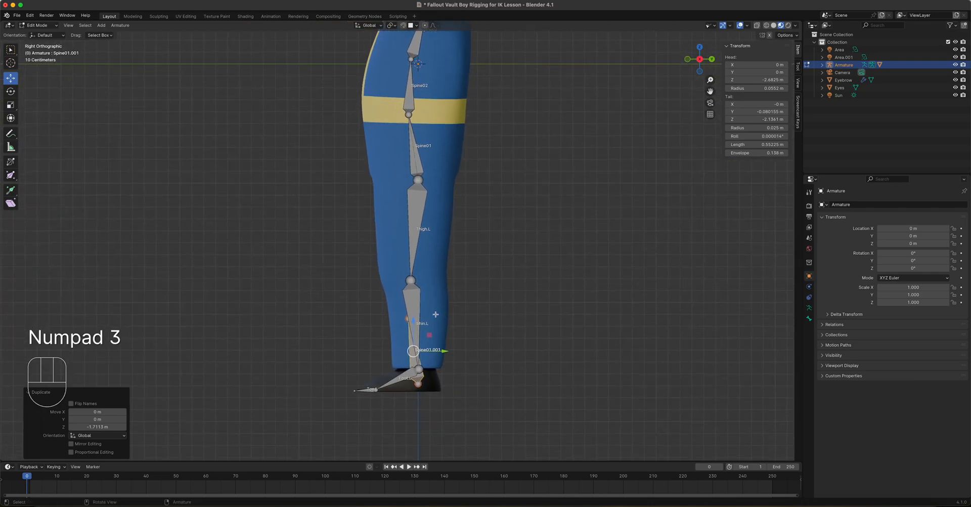
left_click(406, 319)
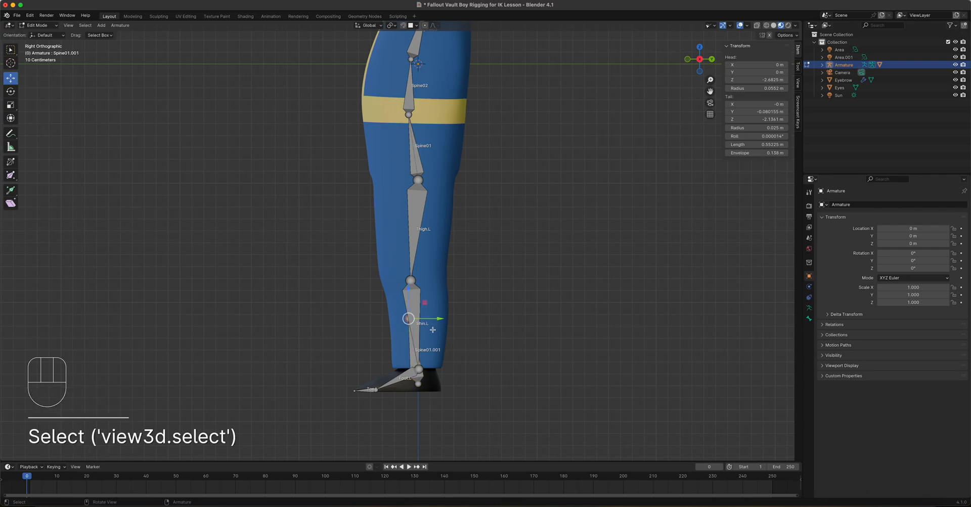
key("e")
left_click(457, 302)
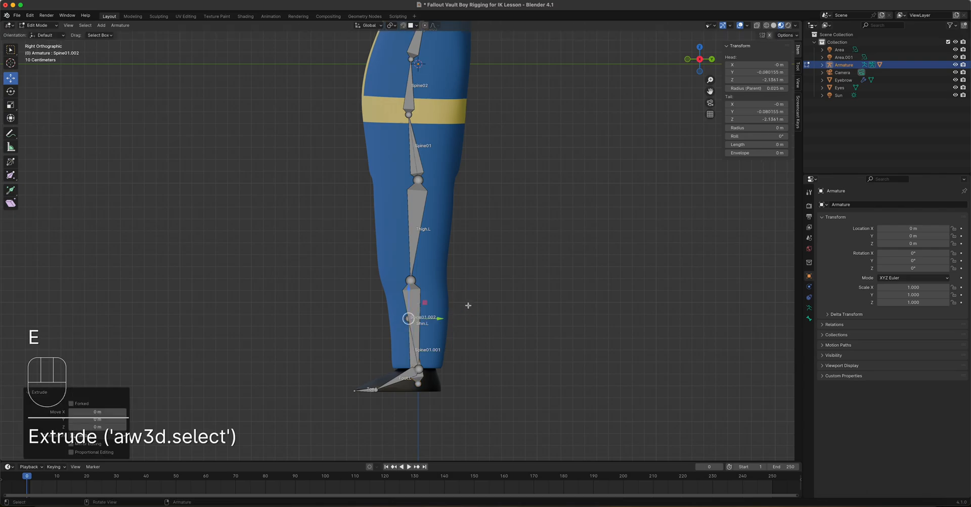
key("g")
right_click(482, 303)
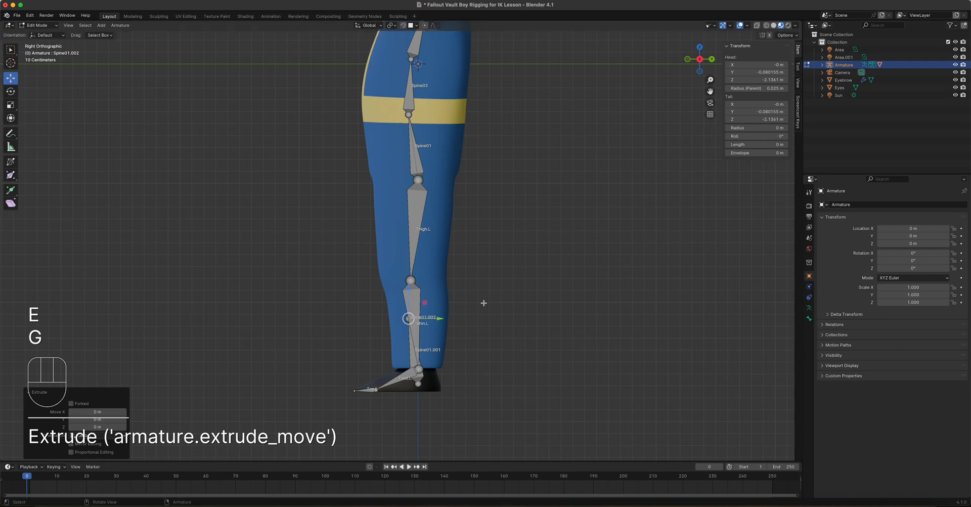
key("super+z")
key("super+z")
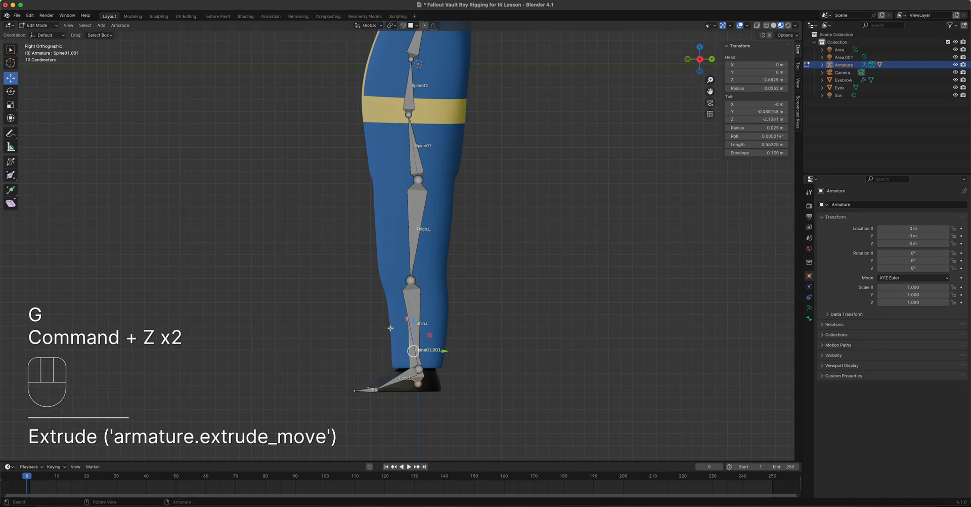
Move the duplicated bone's upper joint up and slightly back so the bone stands nearly upright, about 0.8 m long
left_click(407, 319)
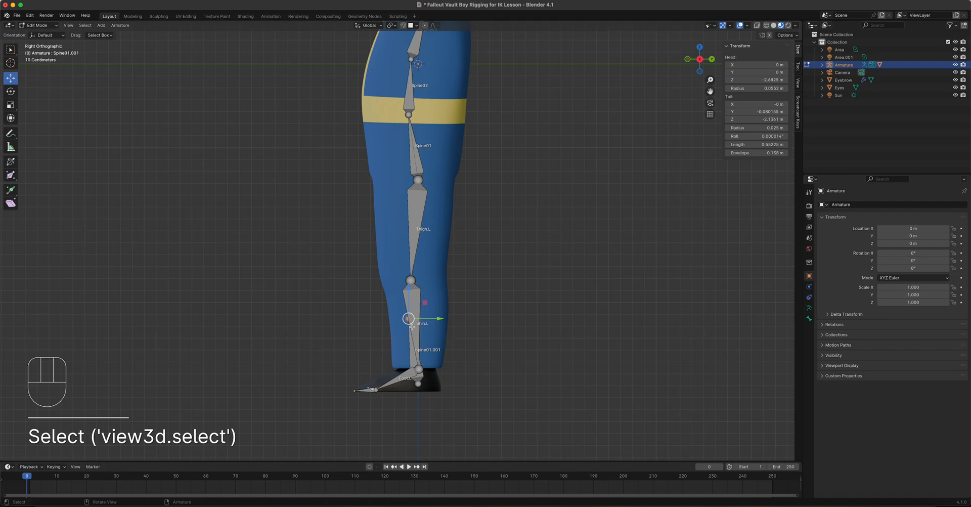
key("g")
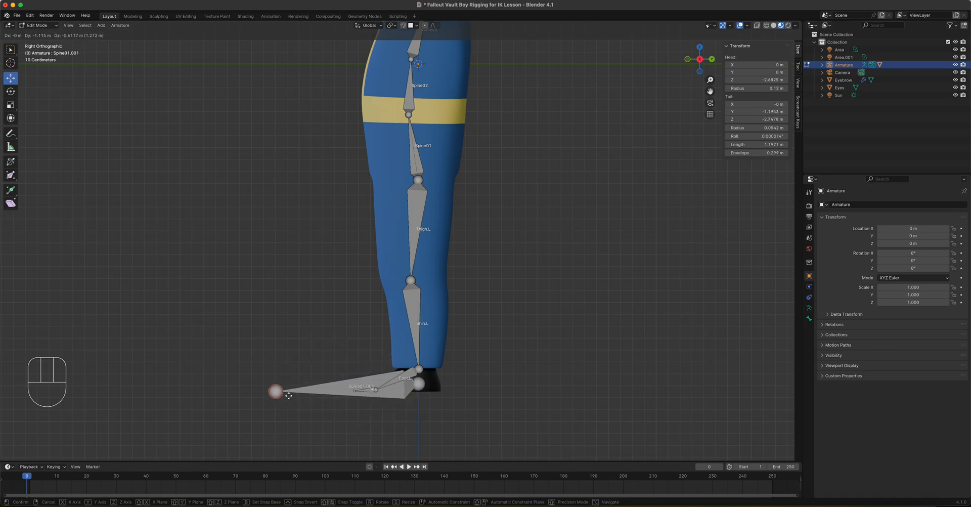
left_click(434, 292)
Rename the duplicated bone Body_CTRL and turn off its Deform option
middle_click_drag(433, 291, 466, 346)
left_click(447, 344)
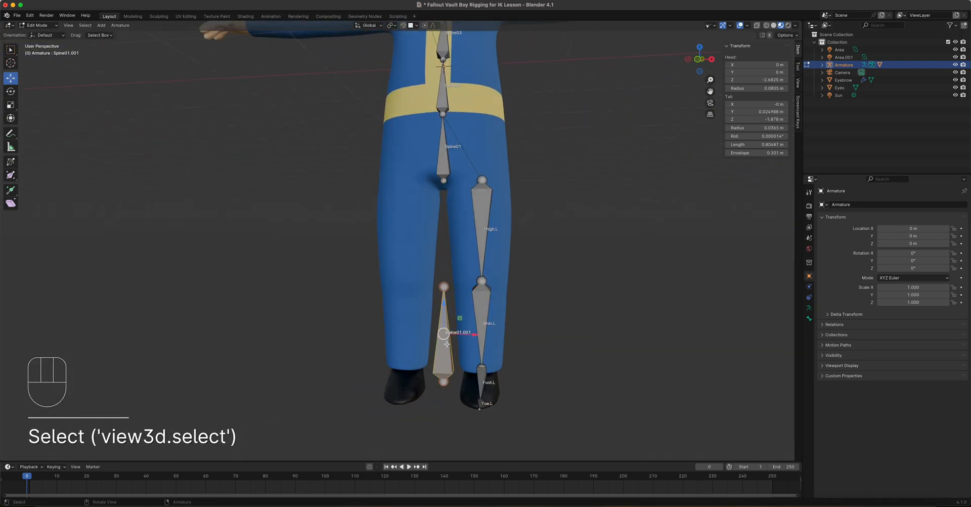
key("KP_1")
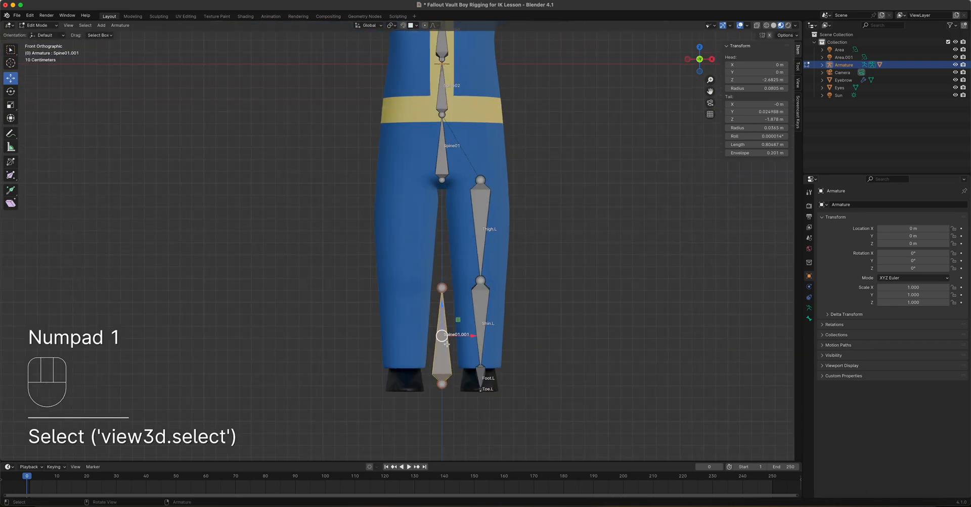
left_click(809, 318)
left_click(850, 203)
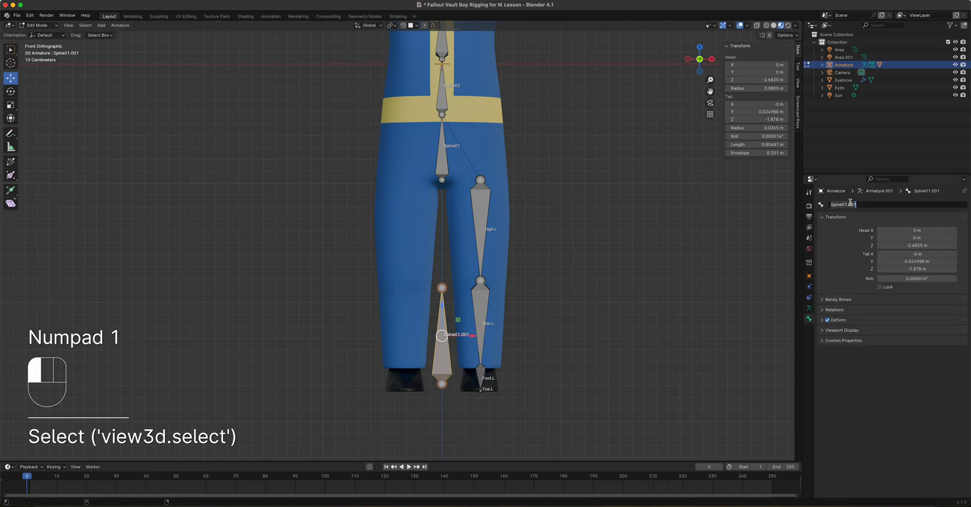
type("M")
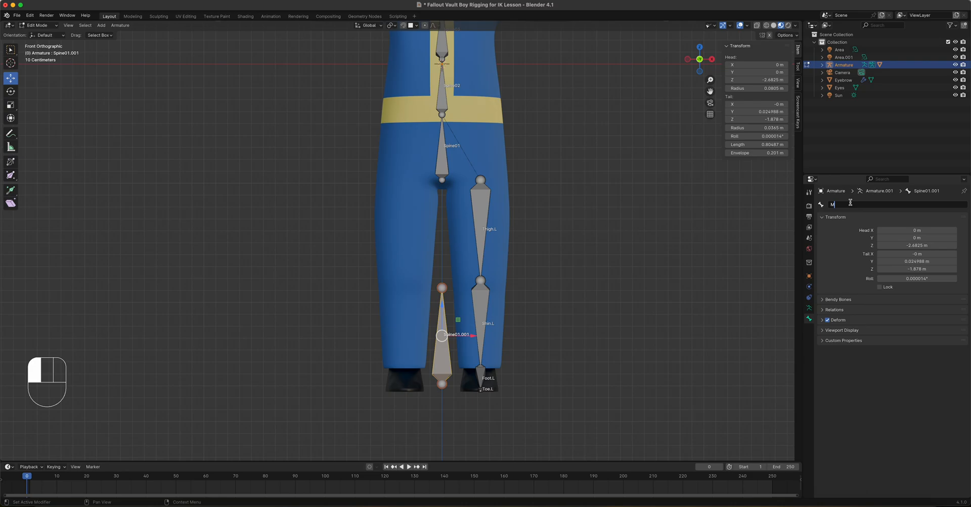
type("Bo")
type("dy.")
left_click(752, 290)
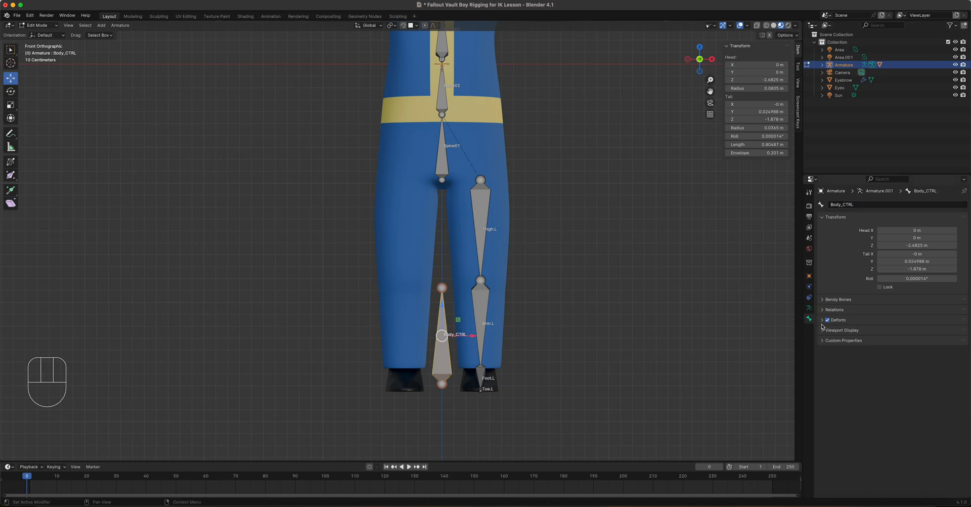
left_click(828, 319)
Test-move the Spine01 bone sideways in Pose Mode, cancel the move and return to Edit Mode
scroll(485, 354, "down", 3)
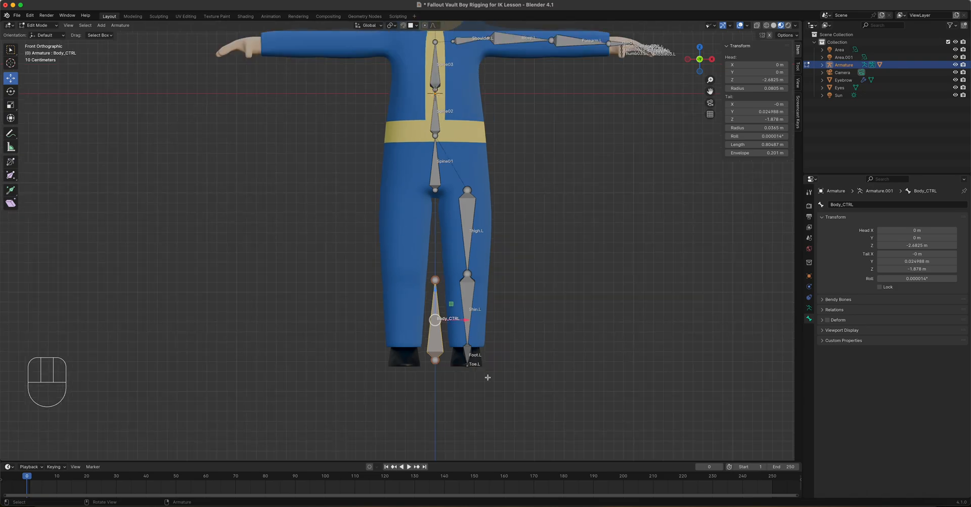
middle_click_drag(457, 328, 438, 355, "shift")
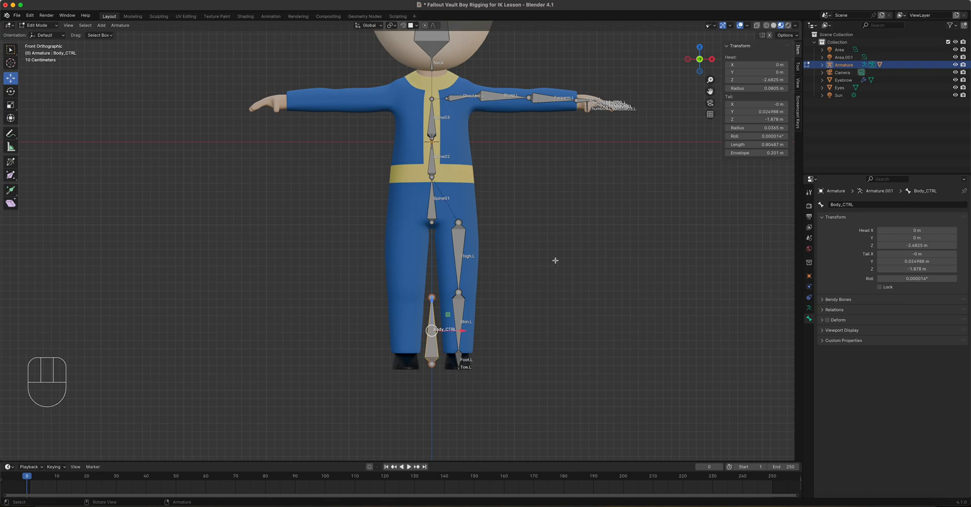
left_click(432, 210)
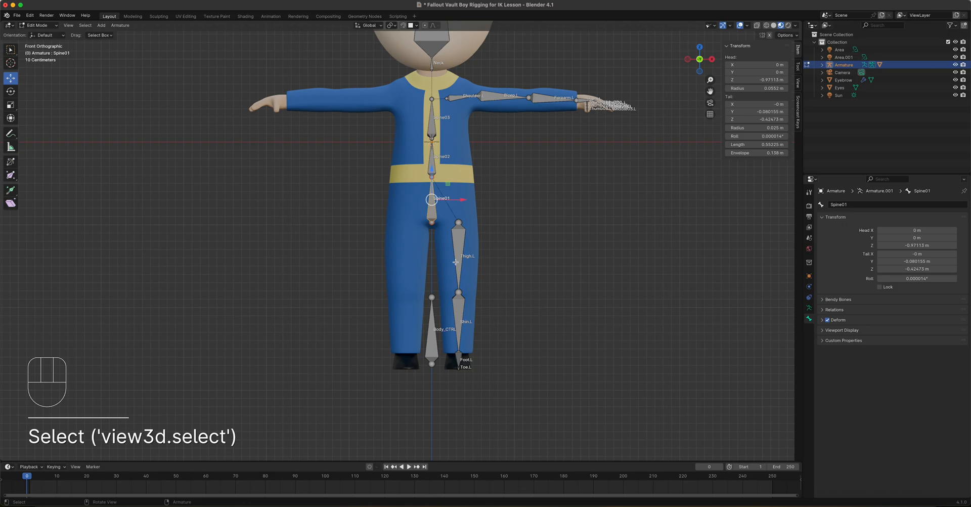
left_click(43, 28)
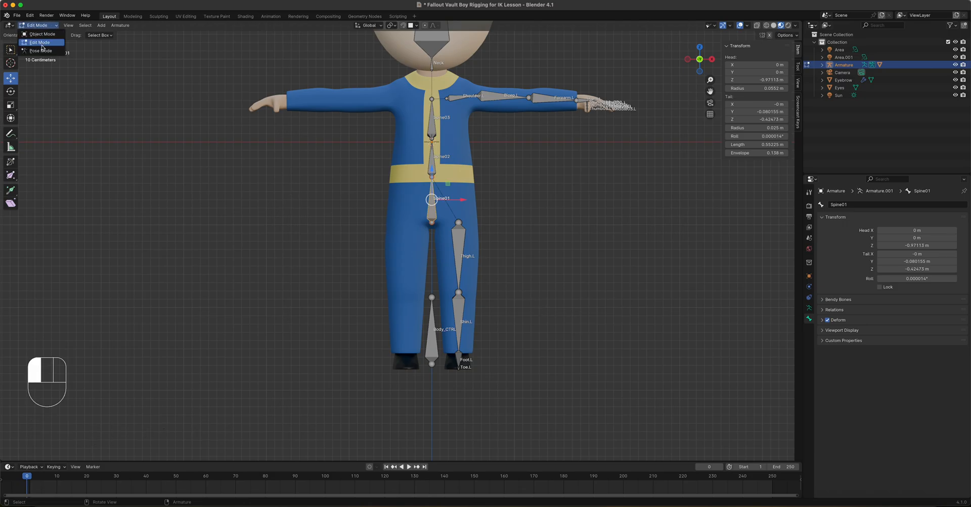
left_click(40, 53)
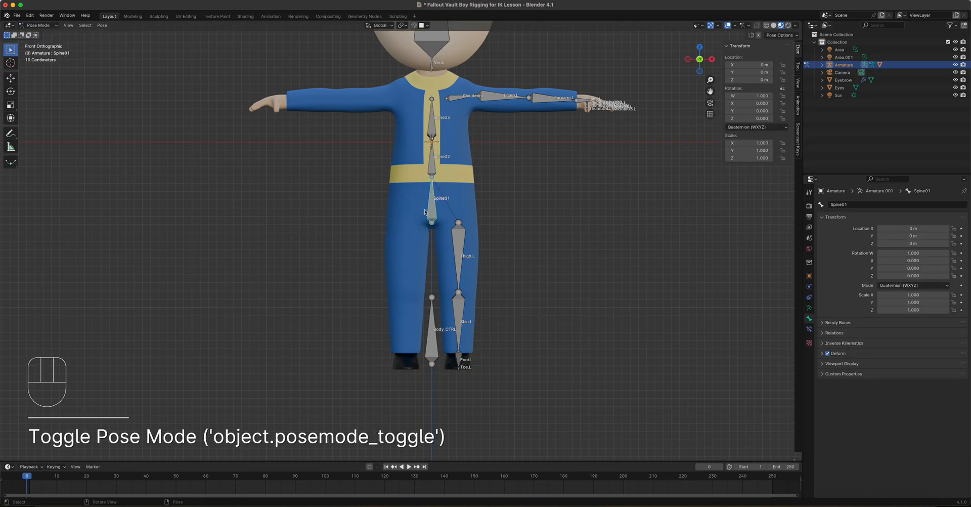
left_click(433, 215)
key("g")
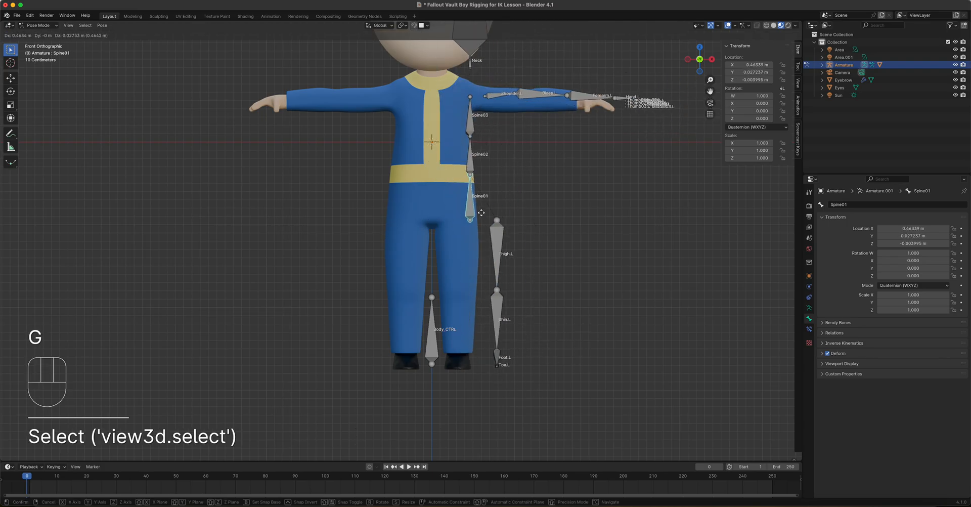
right_click(482, 213)
left_click(42, 26)
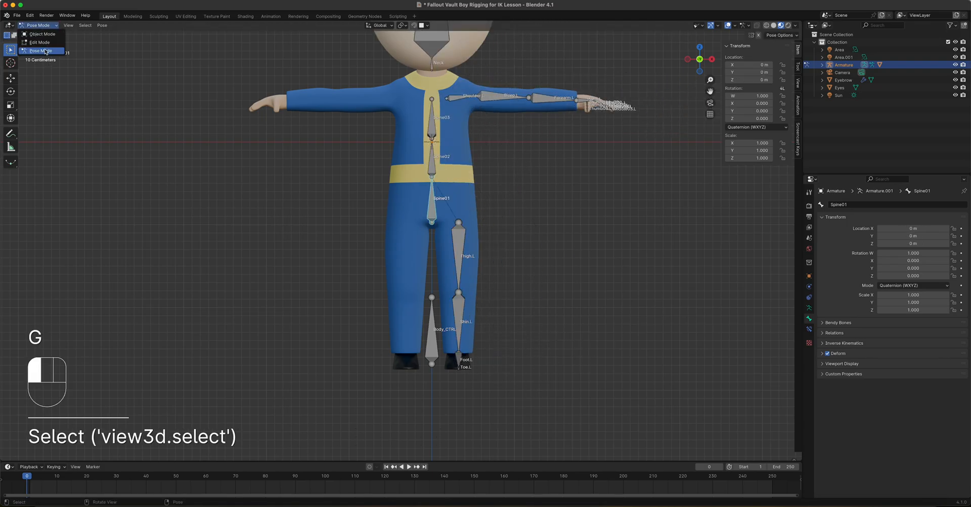
left_click(41, 42)
Parent the Spine01 bone to the Body_CTRL bone with Keep Offset
left_click(433, 210)
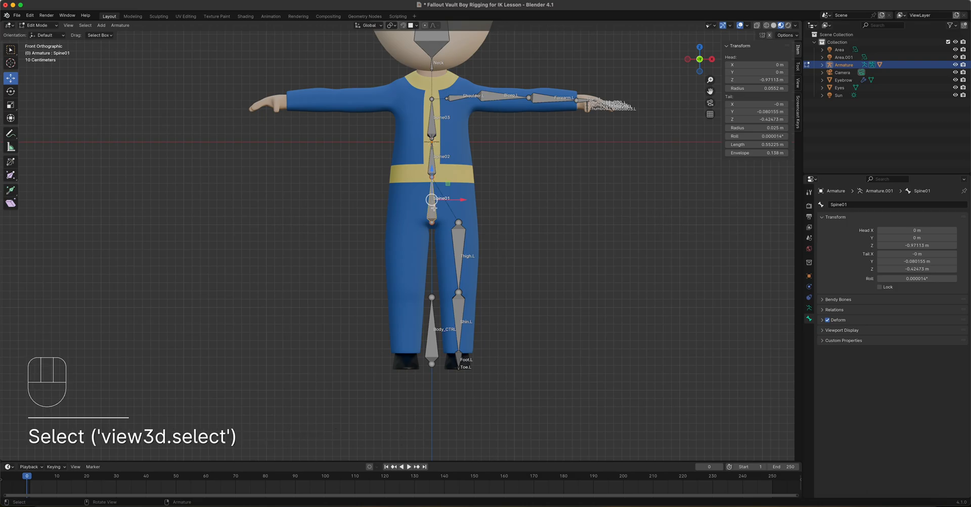
left_click(432, 344, "shift")
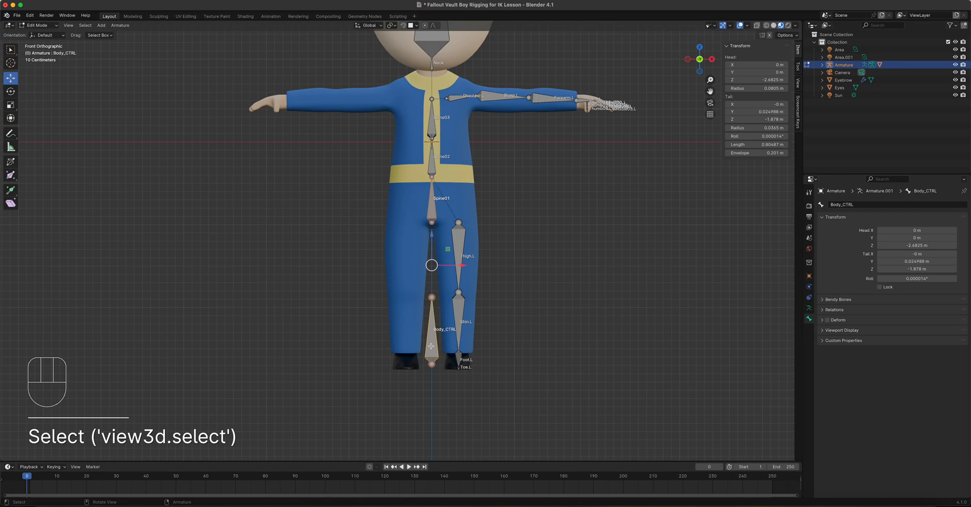
key("ctrl+p")
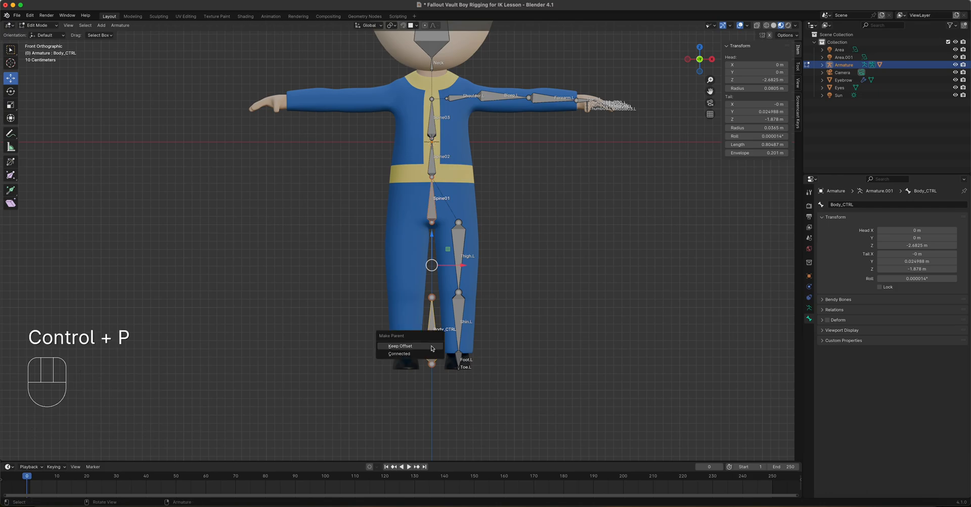
left_click(431, 346)
Test-move the Body_CTRL bone in Pose Mode, cancel the moves and return to Edit Mode
left_click(38, 25)
left_click(40, 51)
left_click(431, 335)
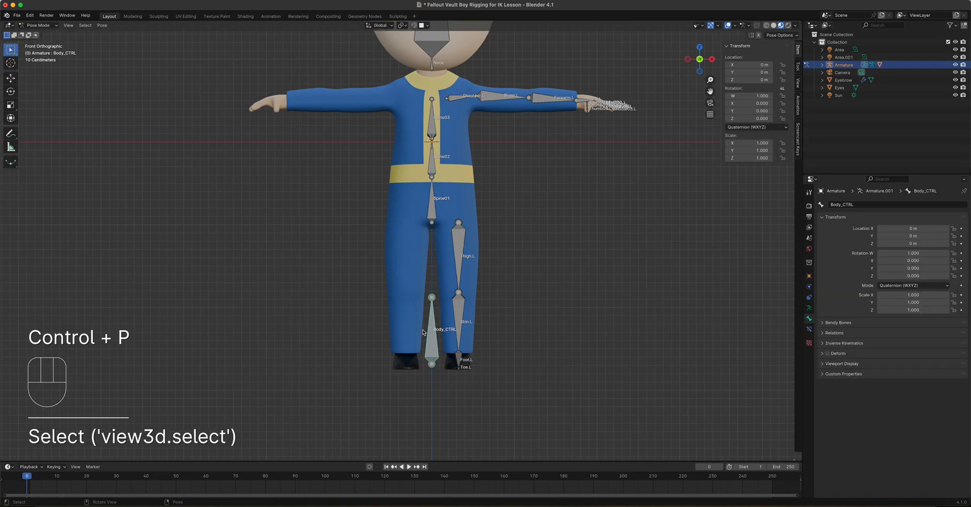
key("g")
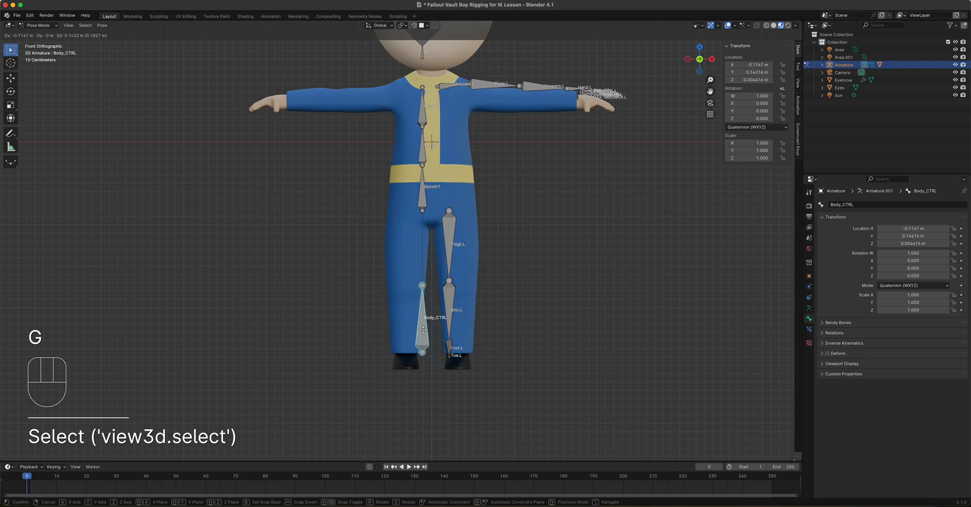
right_click(436, 334)
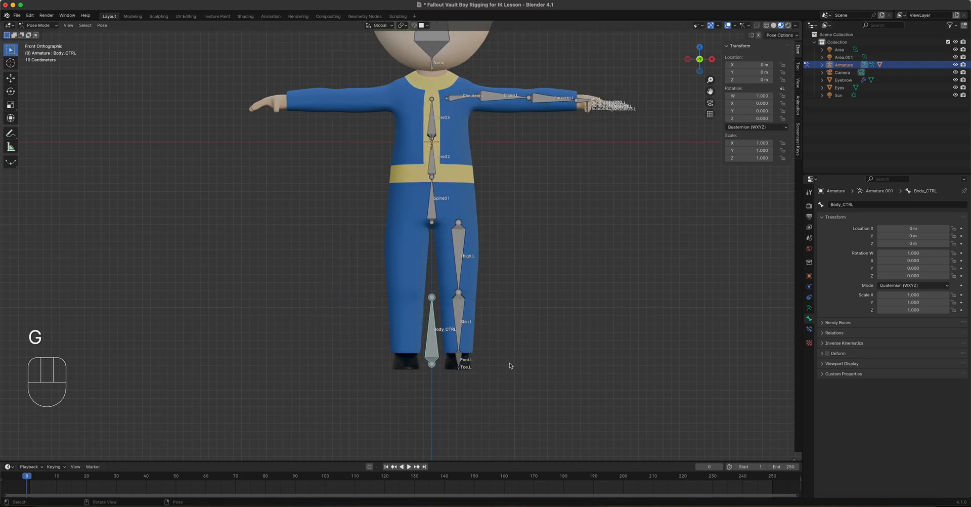
key("g")
right_click(518, 214)
left_click(38, 26)
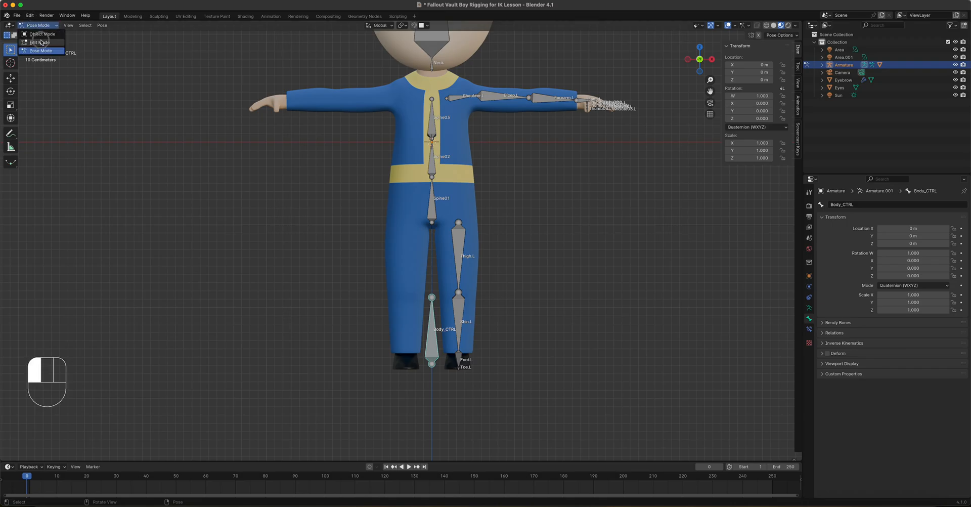
left_click(38, 39)
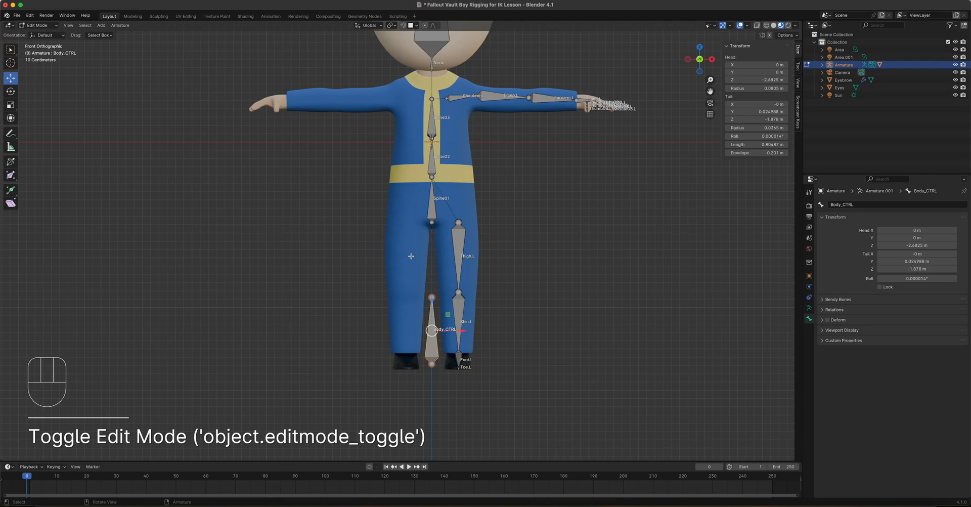
key("KP_3")
scroll(263, 280, "up", 3)
middle_click_drag(263, 279, 256, 169, "shift")
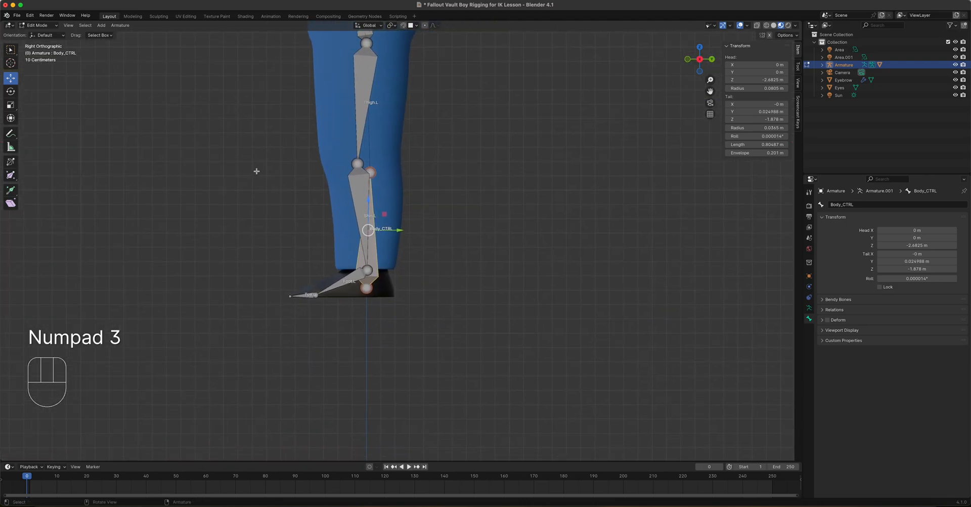
left_click(368, 269)
left_click(370, 270)
left_click(369, 269)
left_click(367, 269)
scroll(368, 270, "up", 4)
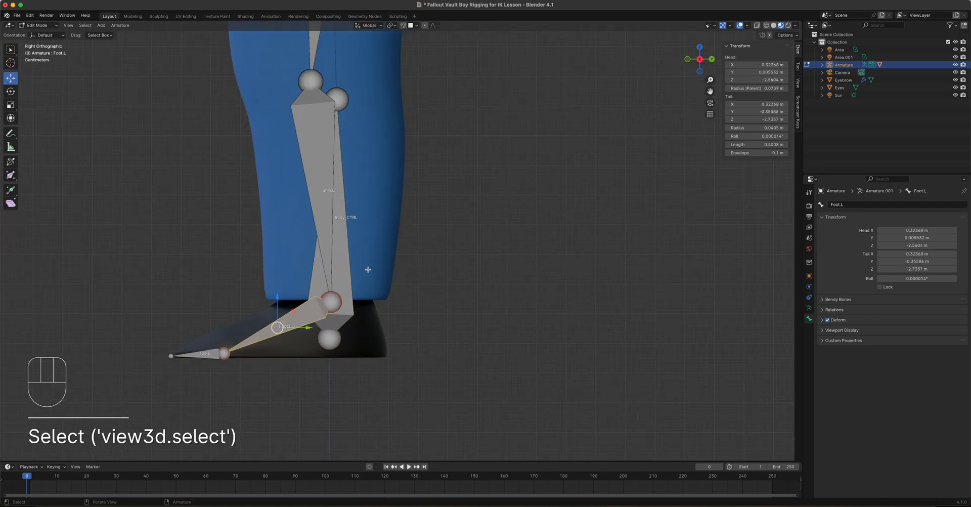
left_click(332, 299)
left_click(332, 300)
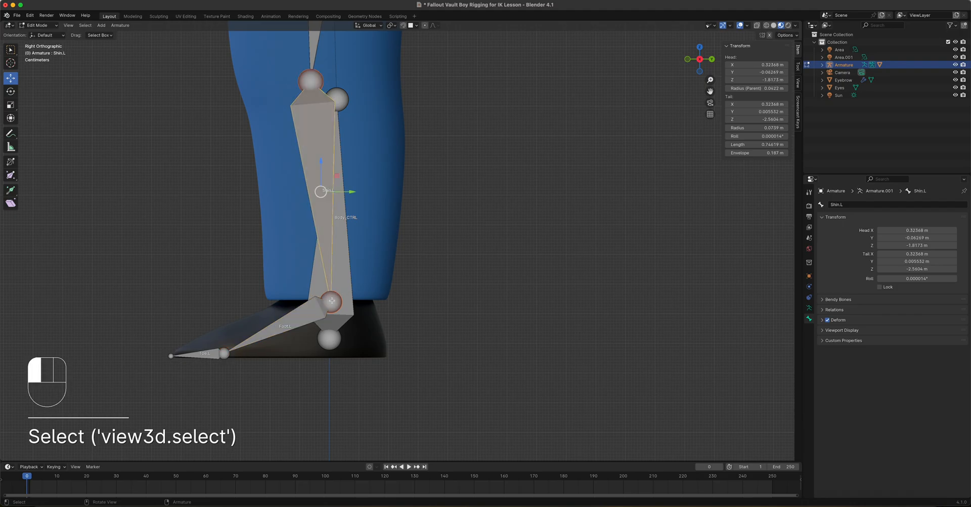
left_click(332, 300)
left_click(331, 300)
key("e")
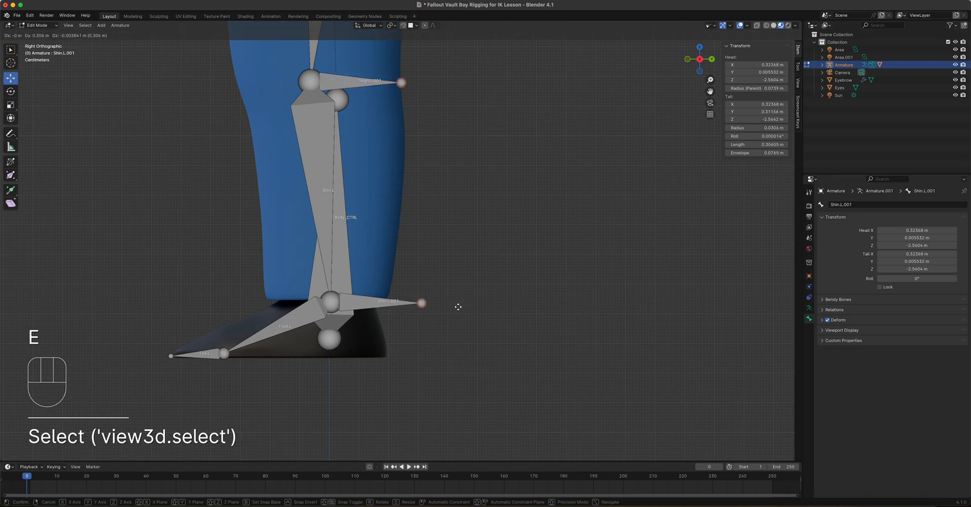
right_click(468, 306)
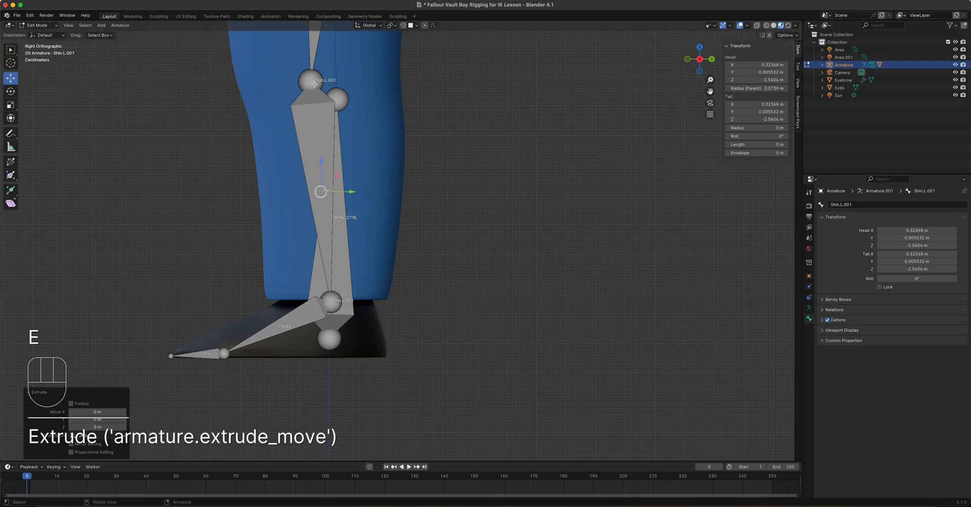
middle_click_drag(314, 248, 370, 248)
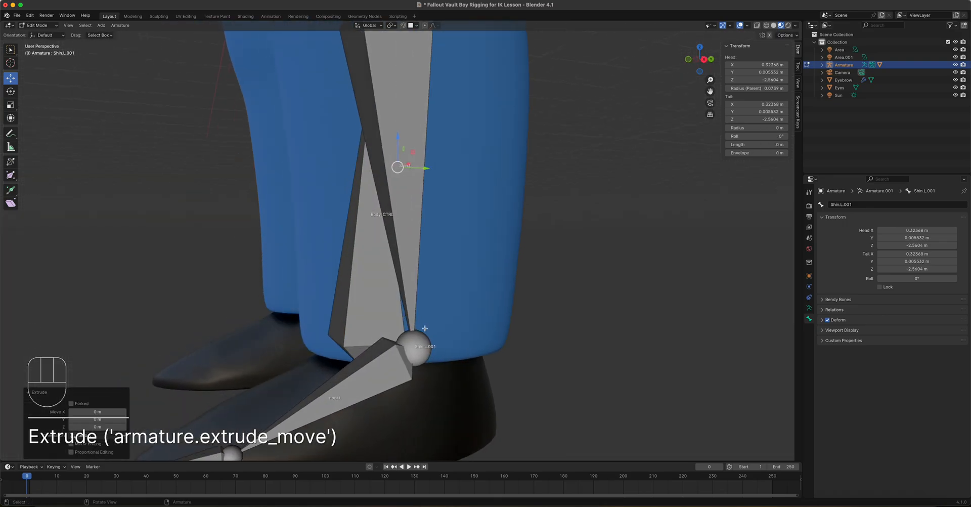
left_click(419, 348)
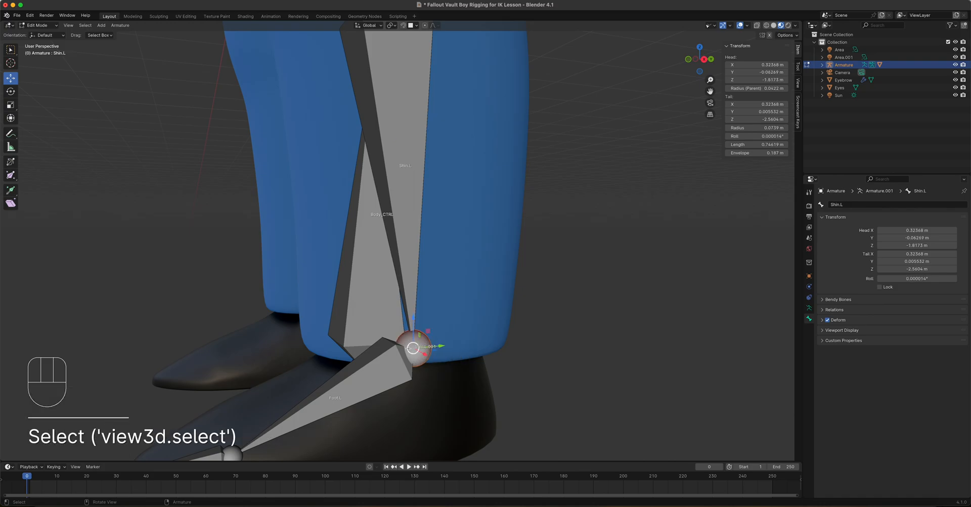
middle_click_drag(427, 347, 444, 334)
key("super+z")
key("super+z")
key("super+z")
key("super+z")
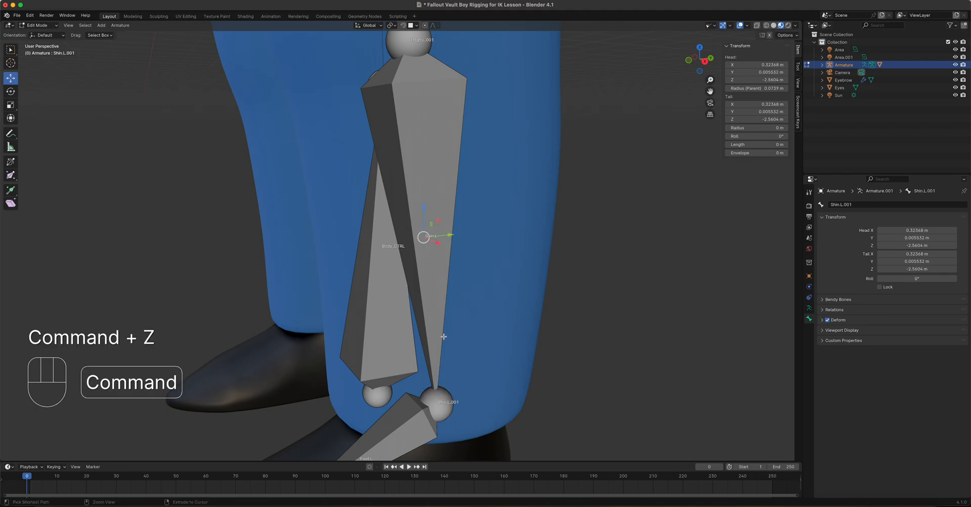
Extrude a bone about 0.43 m straight back along the Y axis from the ankle joint of Shin.L
left_click(453, 405)
scroll(476, 351, "down", 4)
middle_click_drag(450, 329, 429, 233)
scroll(431, 332, "up", 5)
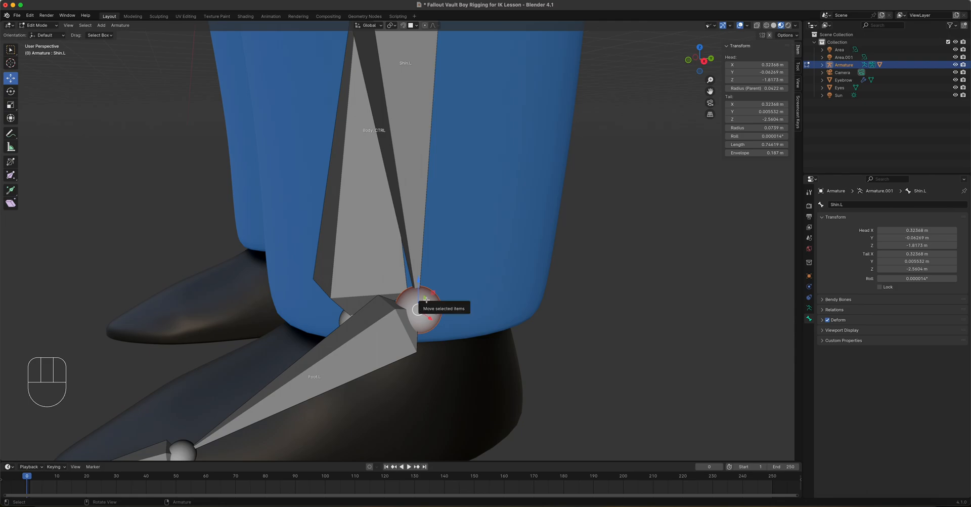
key("KP_3")
scroll(440, 276, "down", 2)
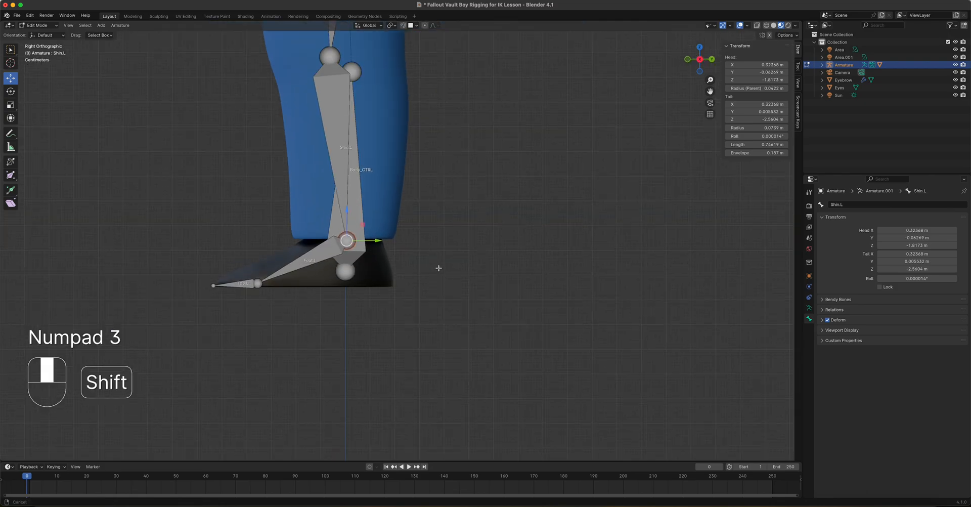
middle_click_drag(440, 269, 449, 330, "shift")
key("e")
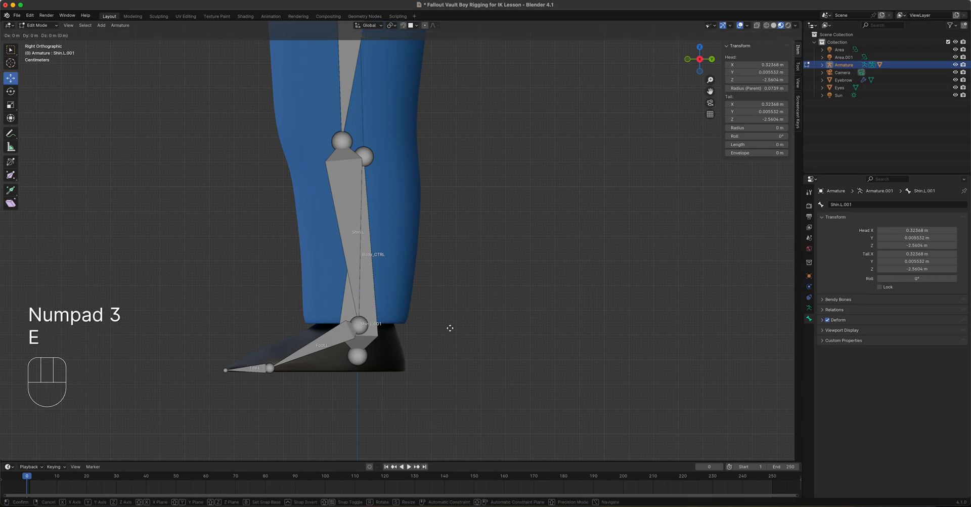
key("y")
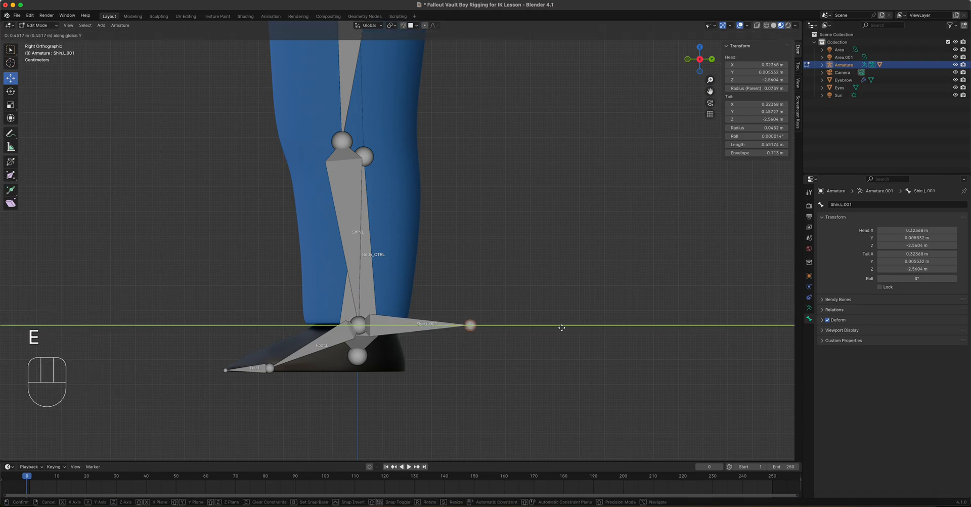
left_click(555, 328)
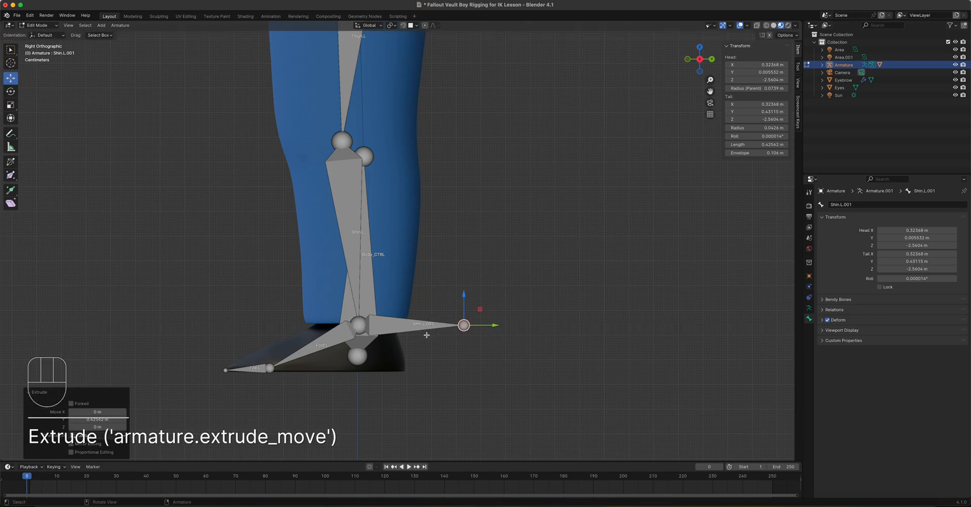
Rename the bone extruded from the ankle Foot_CTRL.L and turn off its Deform option
left_click(405, 326)
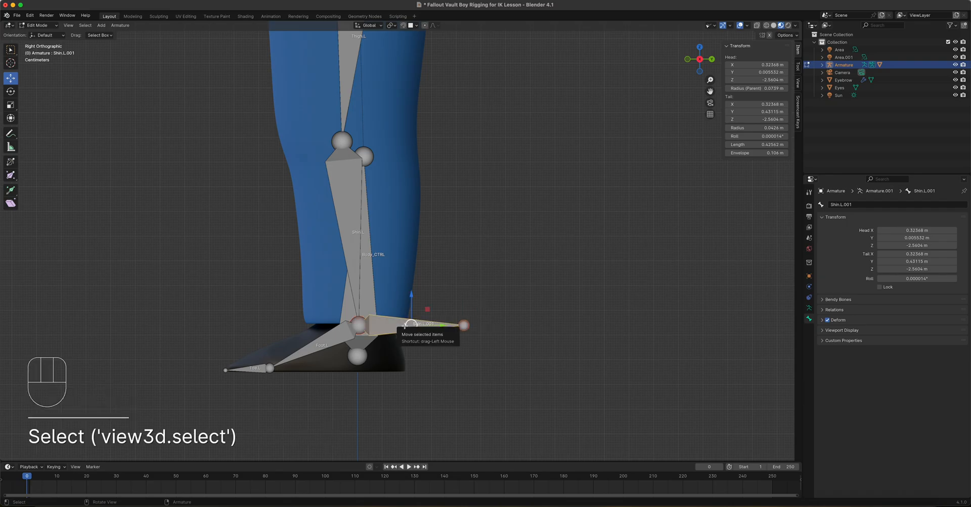
left_click(852, 204)
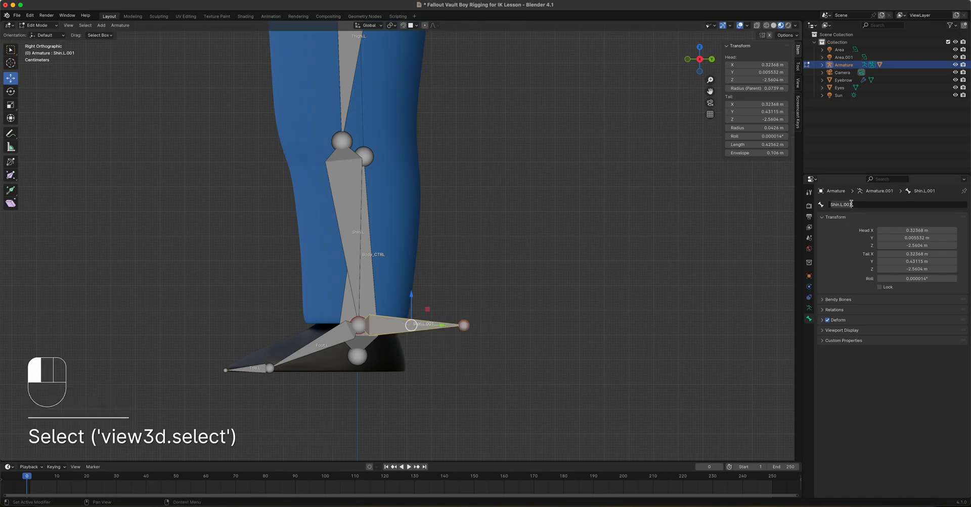
key("shift")
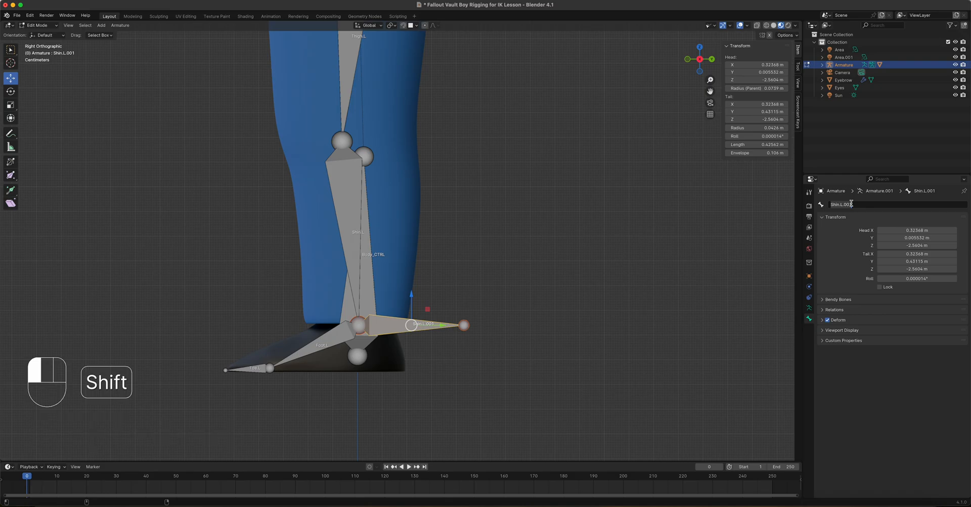
type("Foot")
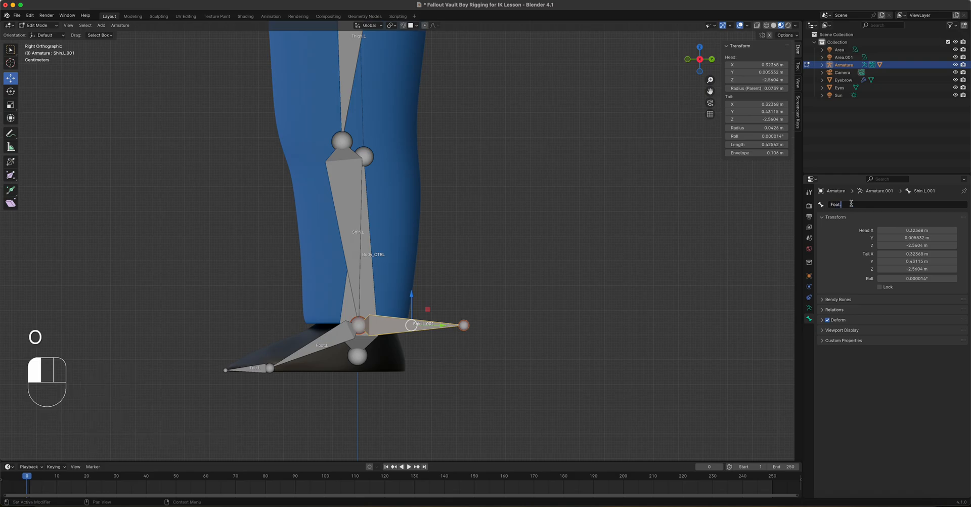
type(".L")
type("_C")
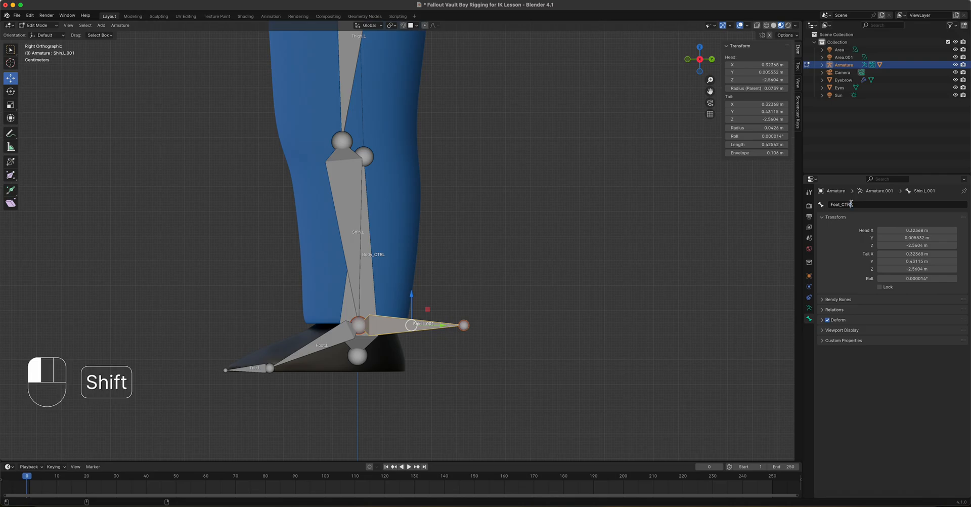
type("TRL.L")
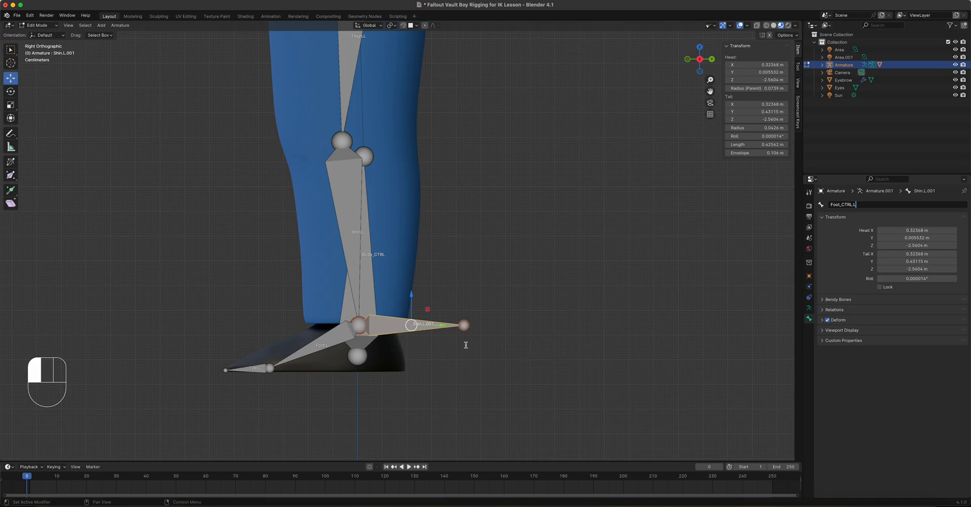
left_click(501, 356)
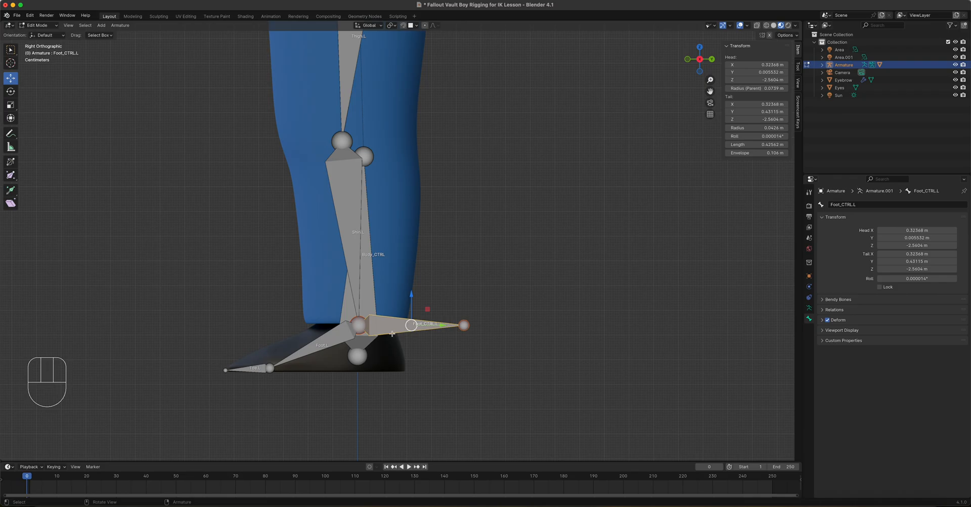
left_click(827, 320)
Clear the parent of the Foot_CTRL.L bone and test-move it before and after detaching it
key("g")
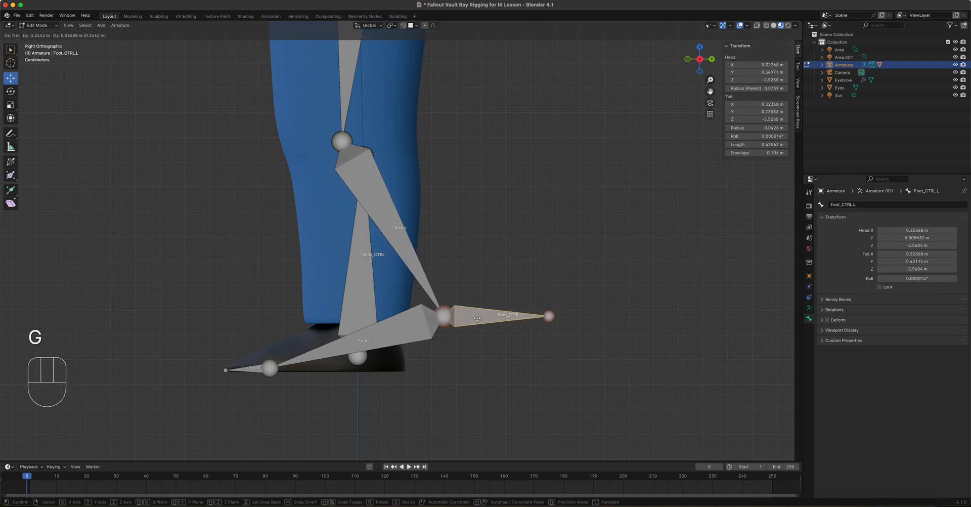
right_click(398, 323)
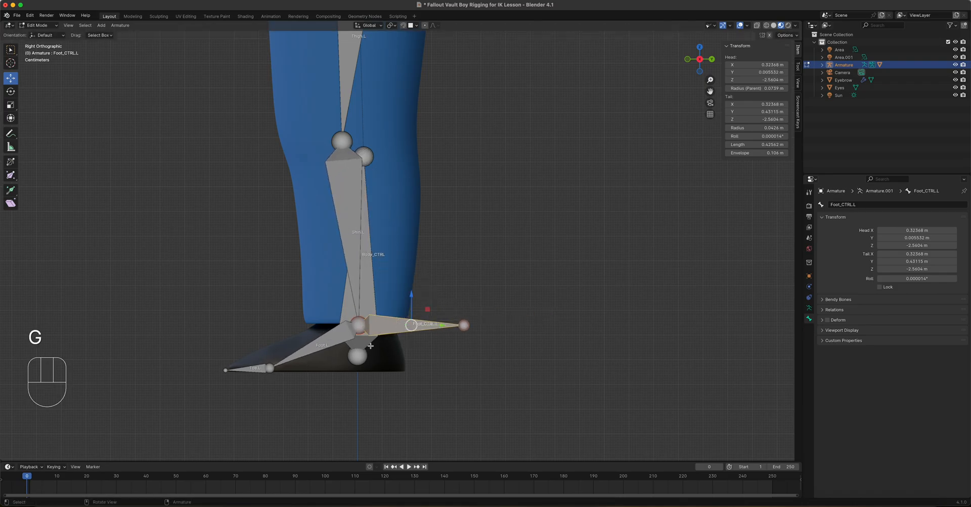
key("alt+p")
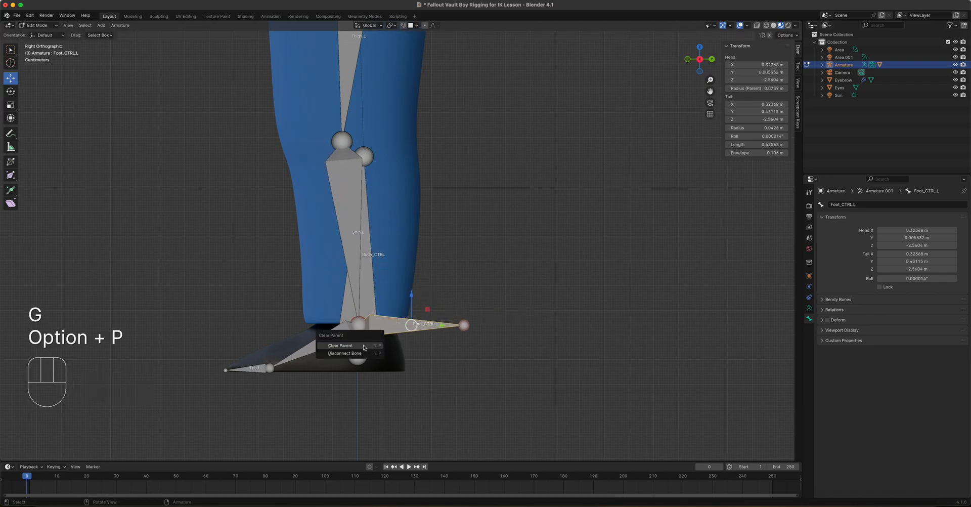
left_click(364, 347)
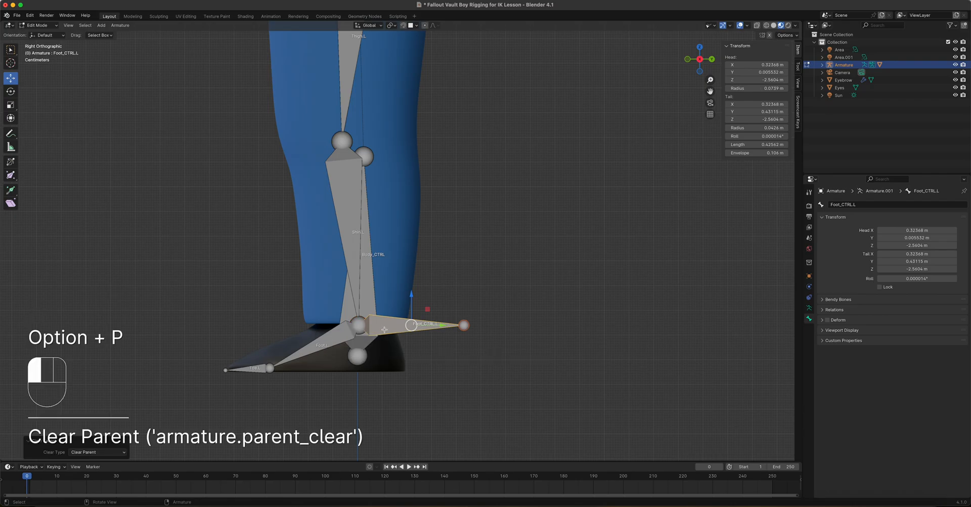
left_click(385, 329)
key("g")
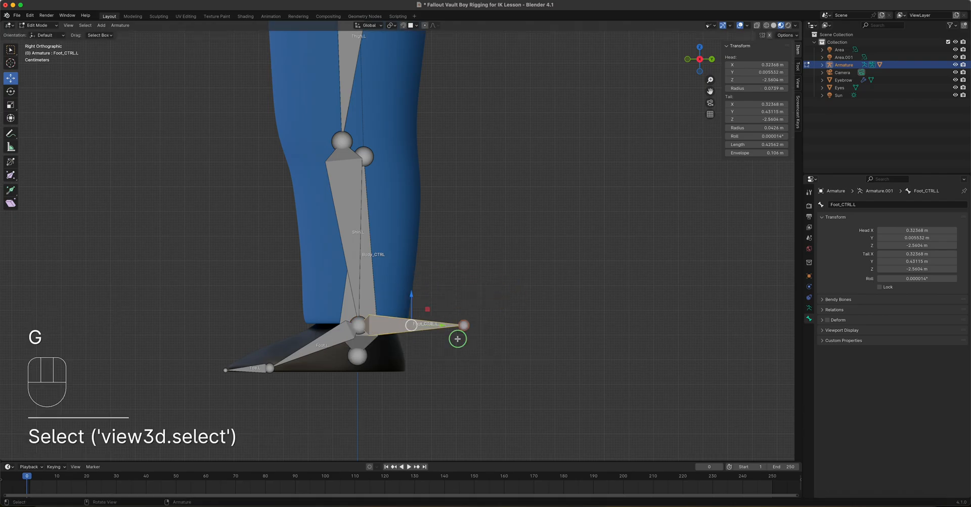
Extrude a bone about 0.42 m straight forward along the Y axis from the knee joint of Thigh.L
mouse_move(413, 380)
middle_mouse_down()
mouse_move(459, 377)
mouse_move(418, 370)
mouse_move(426, 384)
middle_mouse_up()
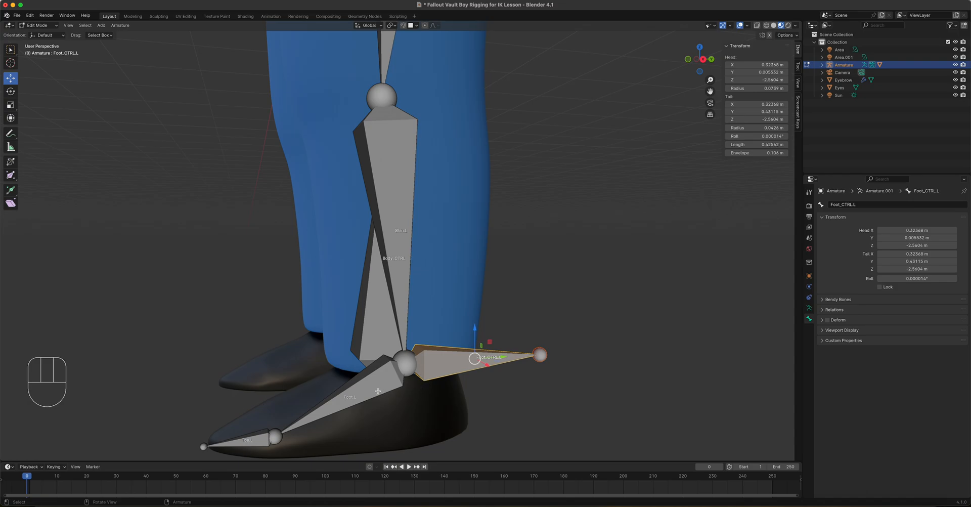
left_click(378, 391)
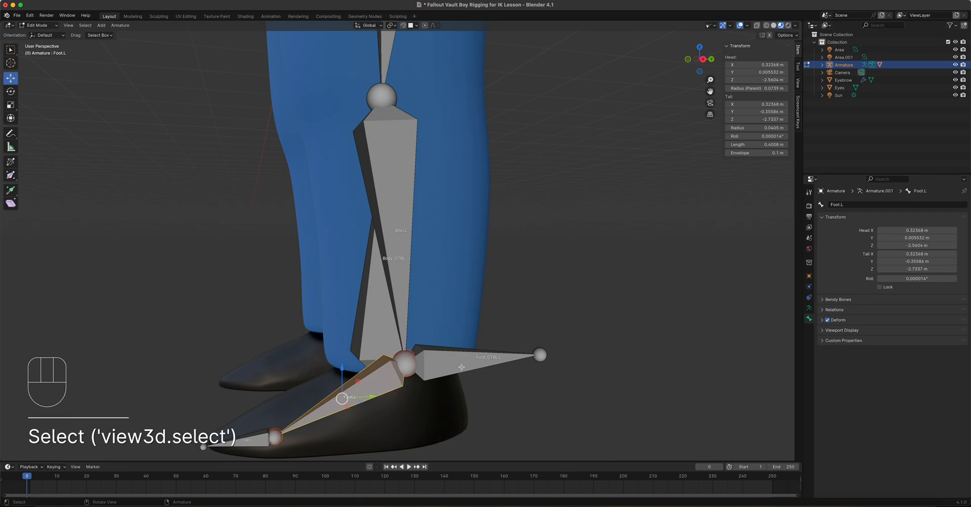
key("KP_3")
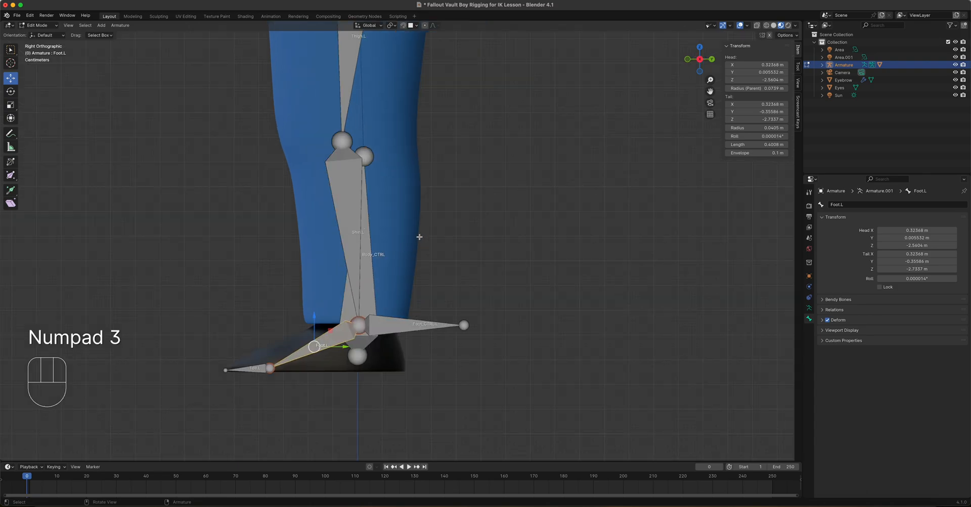
middle_click_drag(414, 212, 503, 264, "shift")
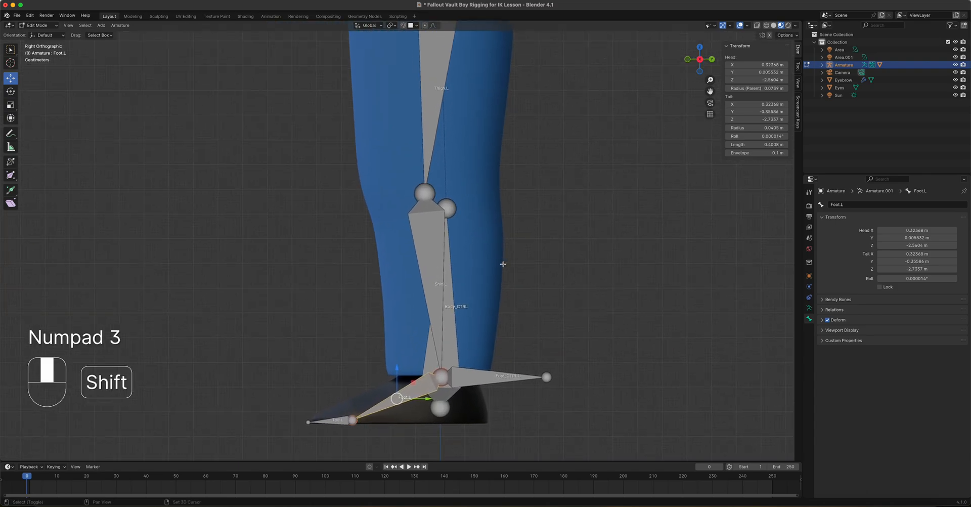
left_click(423, 192)
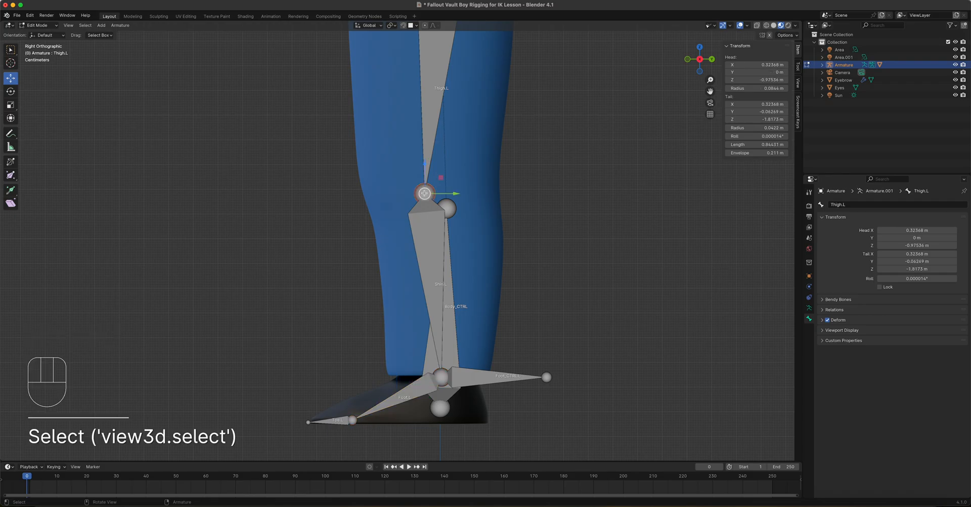
middle_click_drag(424, 193, 496, 226)
key("KP_3")
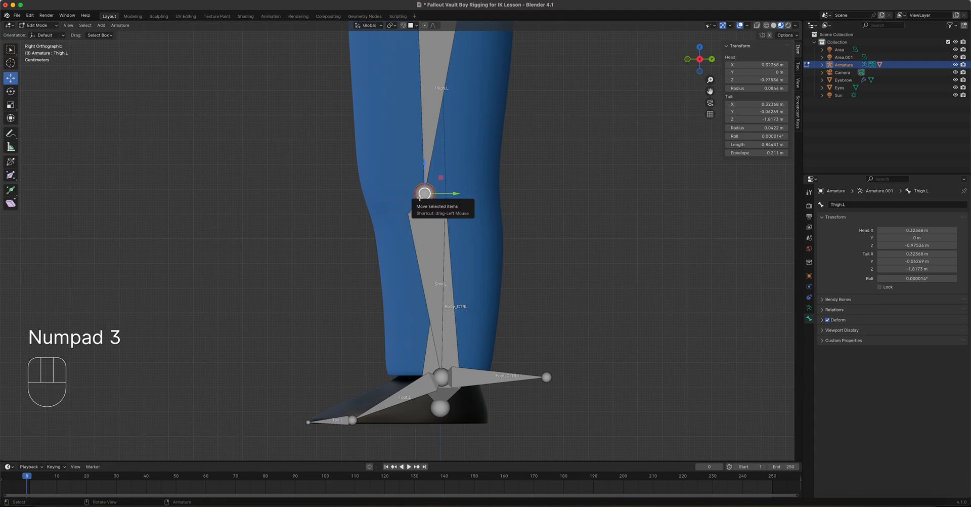
key("e")
key("y")
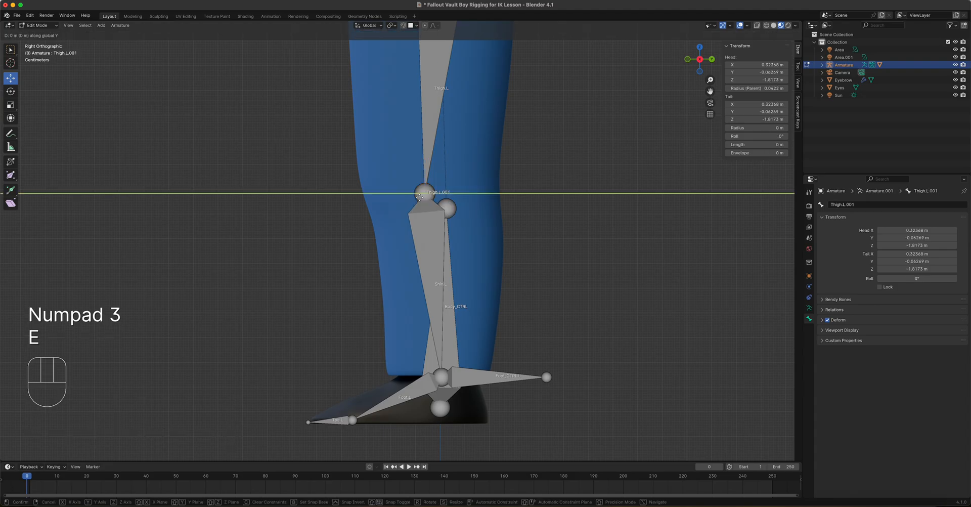
left_click(315, 194)
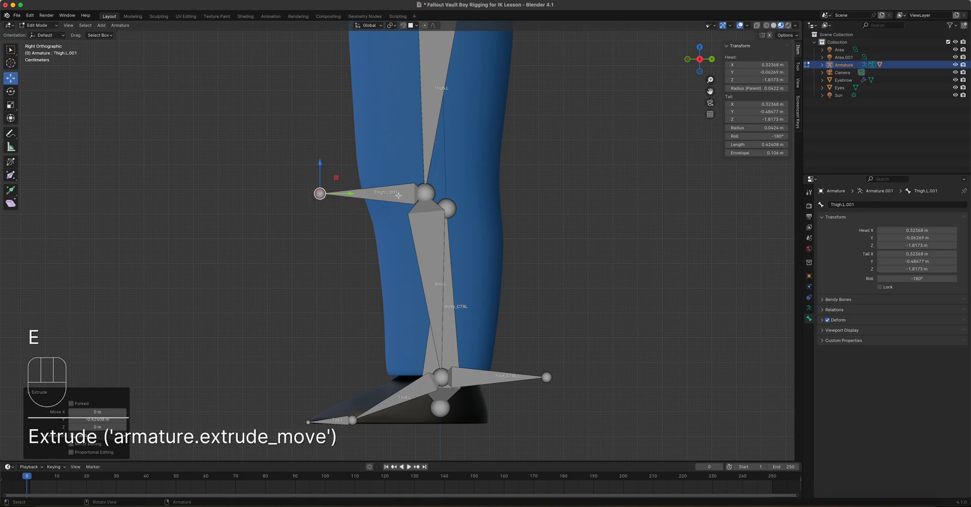
Clear the parent of the new knee bone and move it about 0.75 m forward along Y, away from the leg
left_click(401, 194)
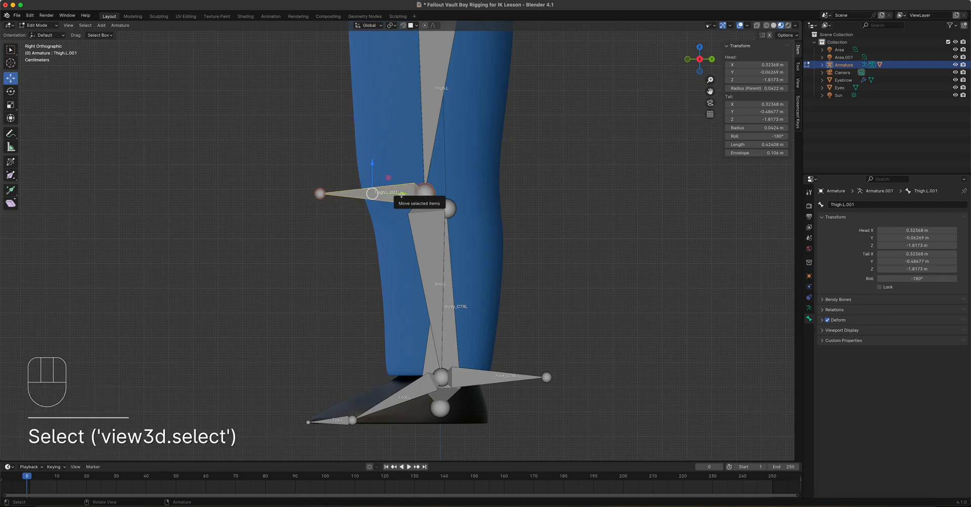
key("alt+p")
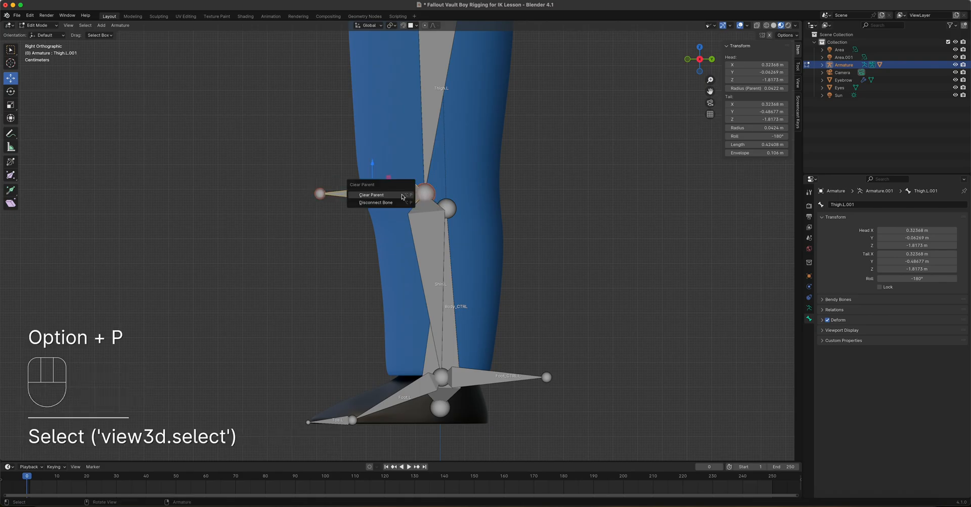
left_click(402, 197)
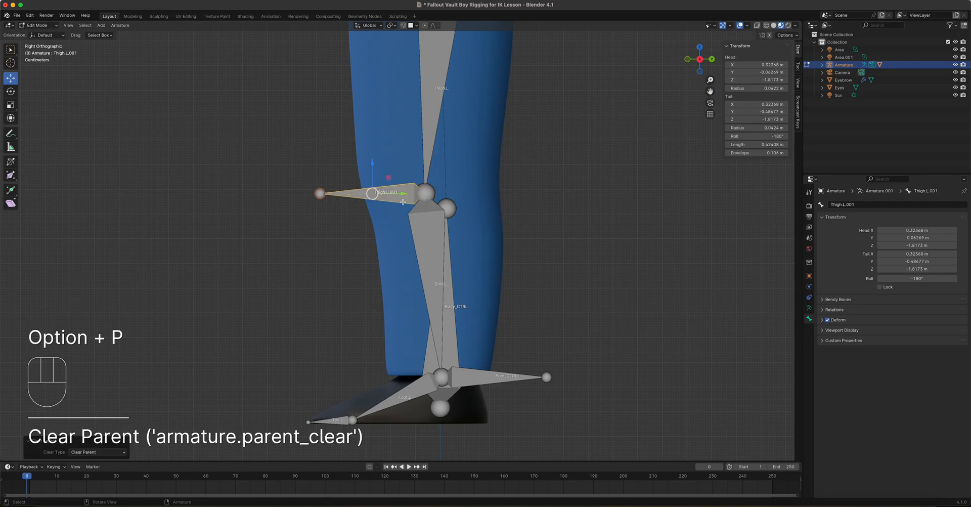
left_click_drag(403, 197, 215, 202)
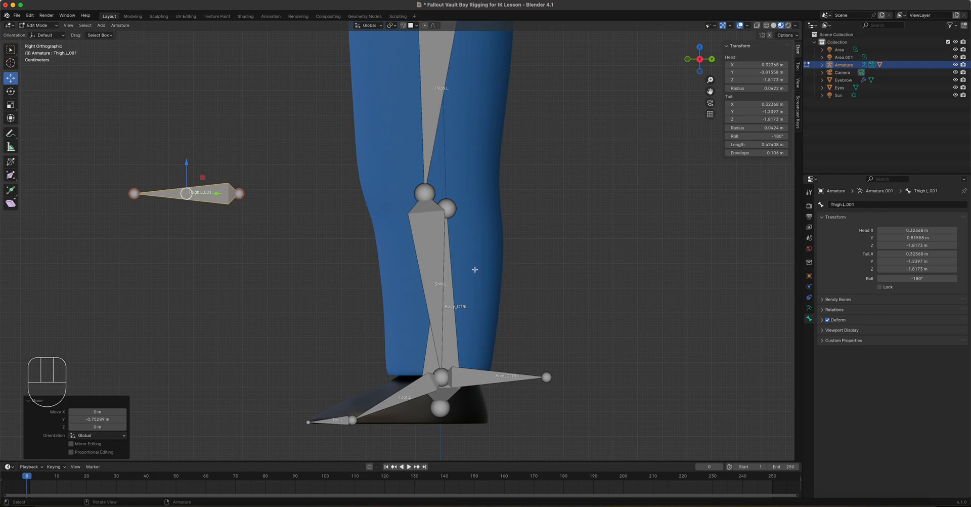
Rename the detached knee bone Knee_CTRL.L and turn off its Deform option
mouse_move(374, 270)
middle_mouse_down()
mouse_move(338, 267)
mouse_move(372, 273)
middle_mouse_up()
scroll(372, 273, "down", 4)
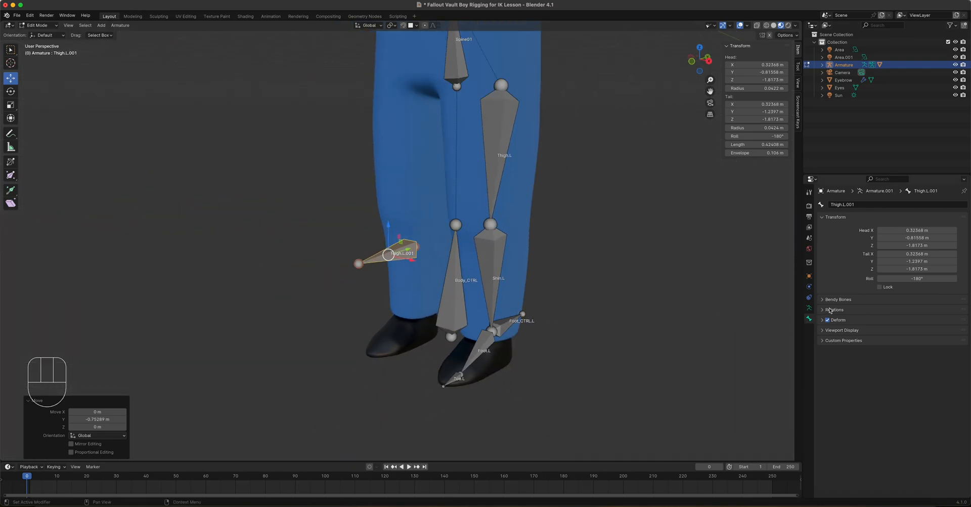
left_click(851, 205)
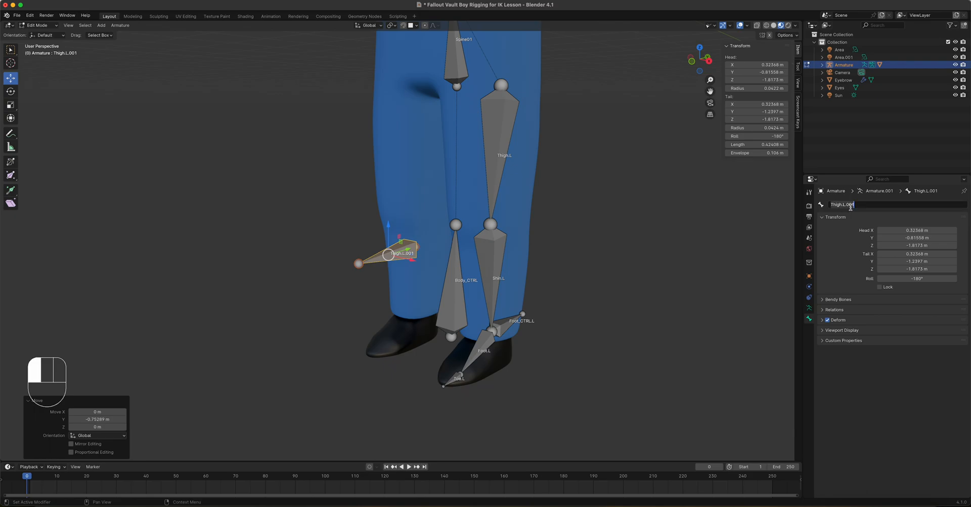
type("Knee_")
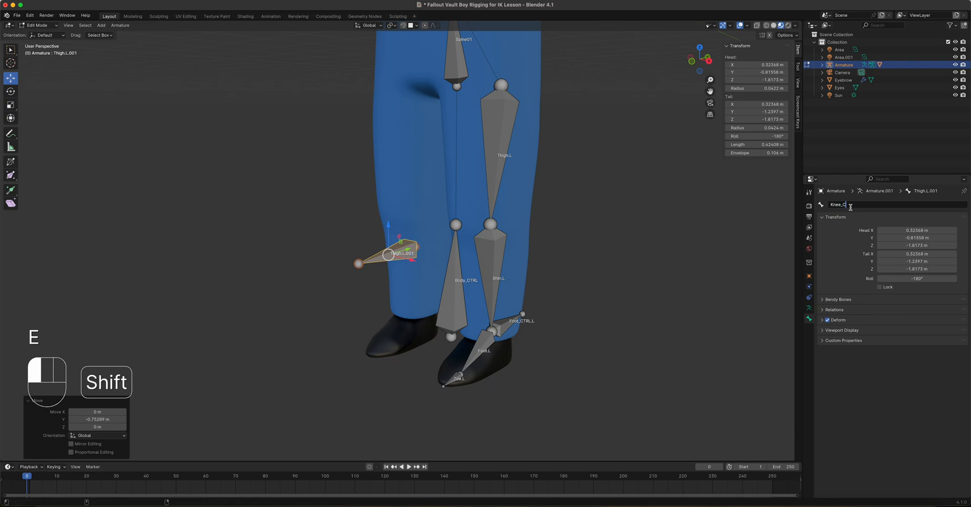
type("CTRL.L")
key("Return")
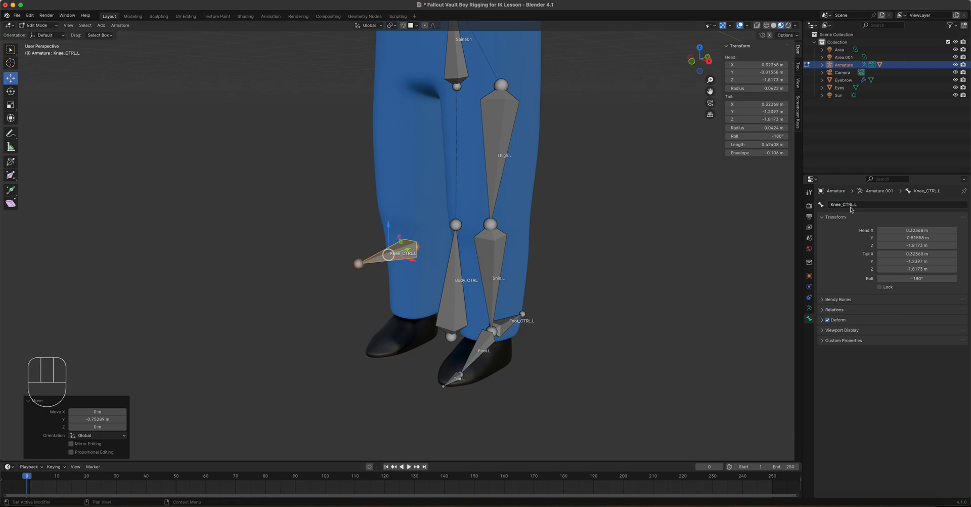
left_click(828, 320)
Parent the Knee_CTRL.L bone to the Foot.L bone with Keep Offset
middle_click_drag(599, 264, 561, 262)
middle_click_drag(562, 257, 555, 256)
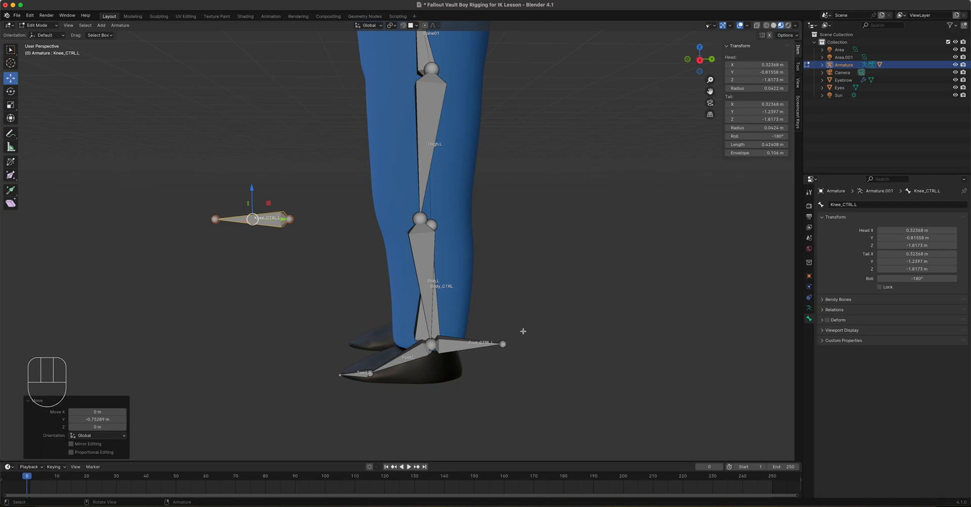
key("KP_3")
scroll(477, 318, "up", 2)
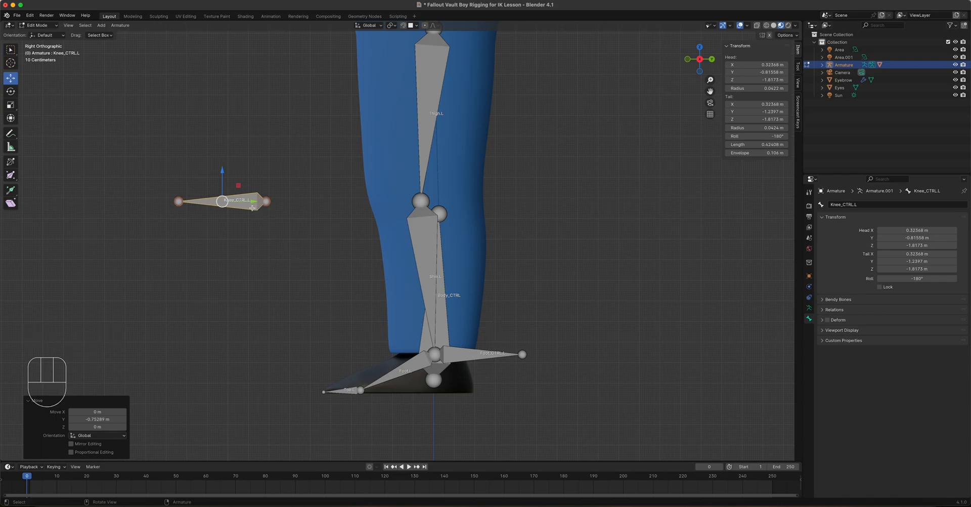
left_click(409, 365, "shift")
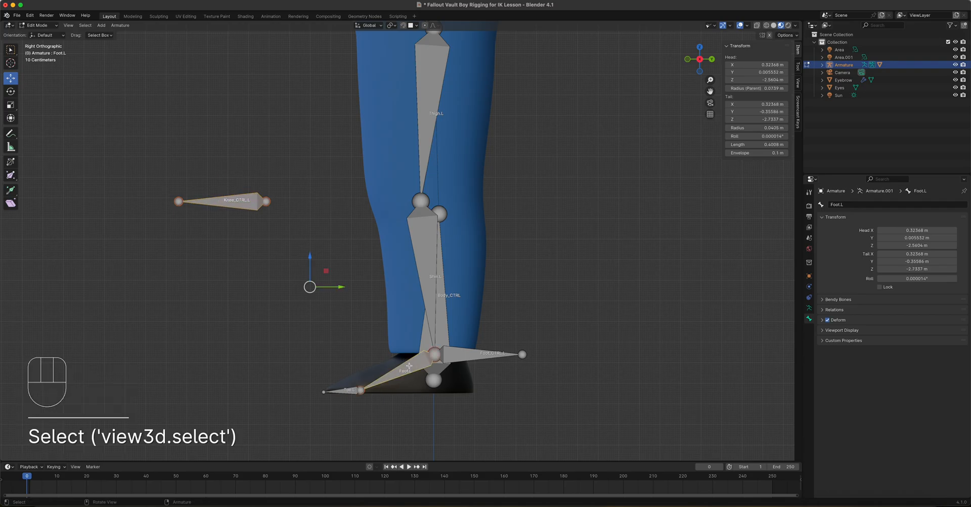
key("ctrl+p")
left_click(409, 365)
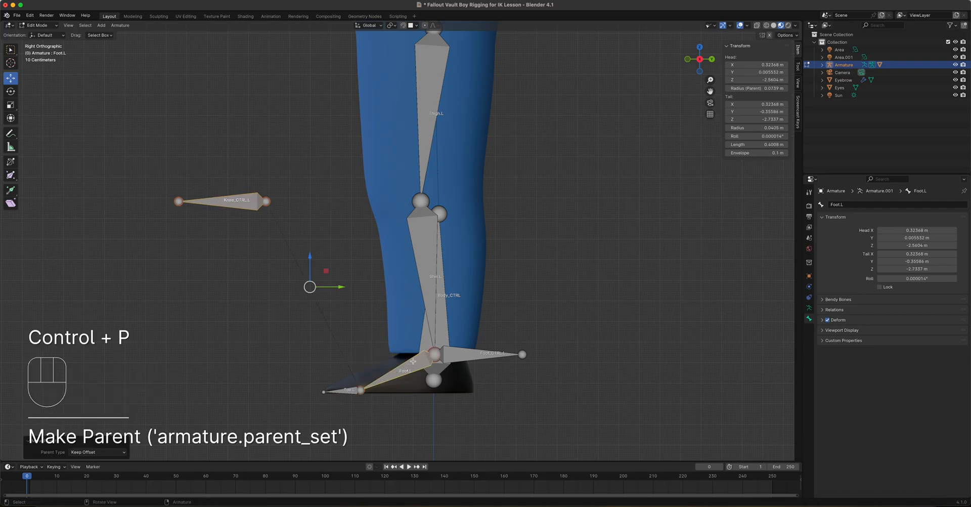
Test-move the Foot.L bone in Pose Mode, cancel the move and return to Edit Mode
left_click(53, 27)
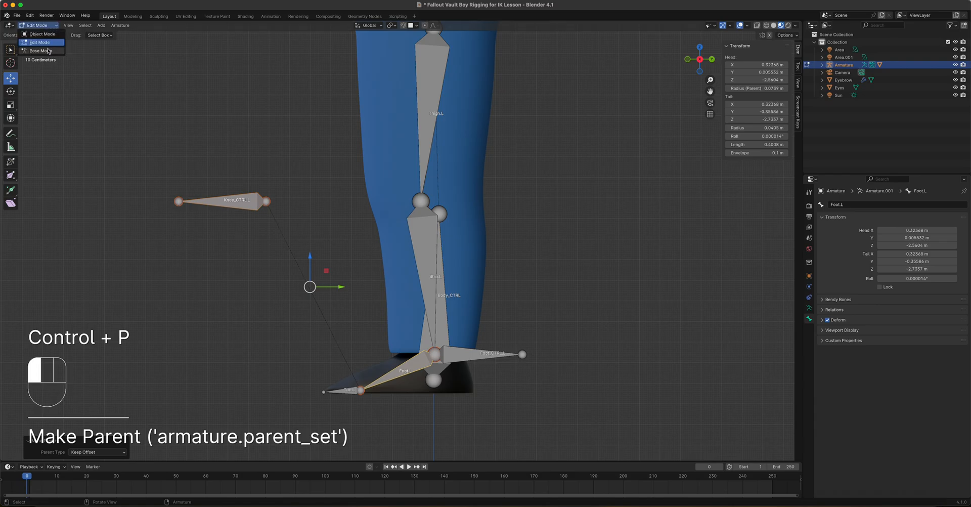
left_click(48, 49)
left_click(403, 361)
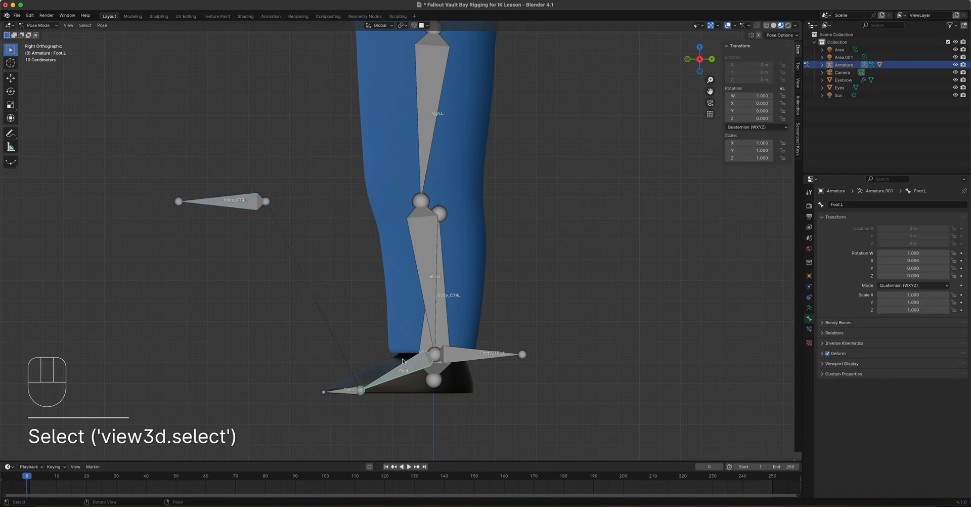
key("g")
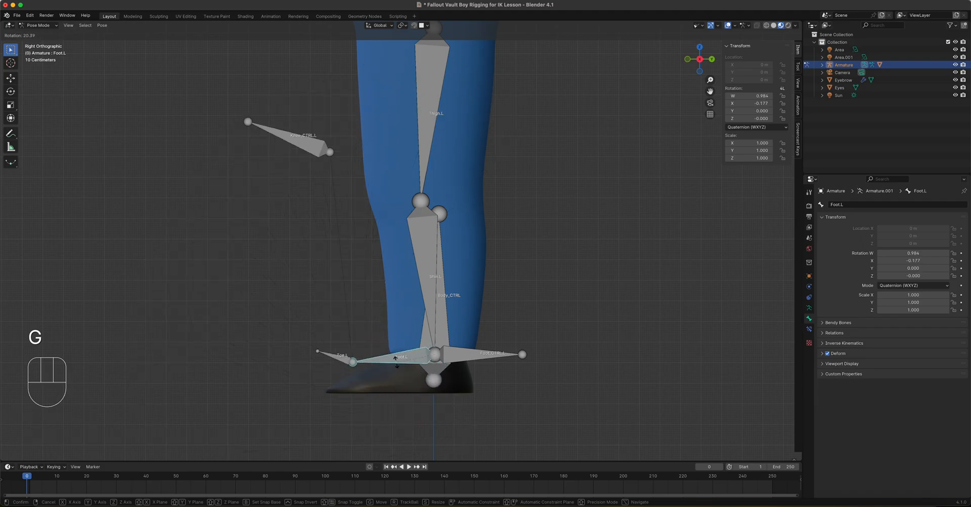
right_click(396, 358)
left_click(40, 25)
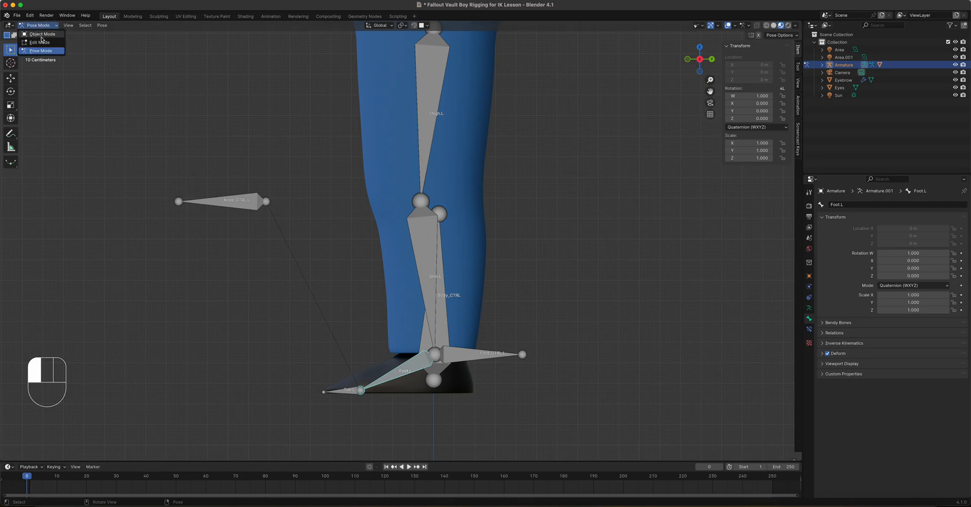
left_click(38, 37)
Parent the Foot.L bone to the Foot_CTRL.L bone with Keep Offset
left_click(413, 369)
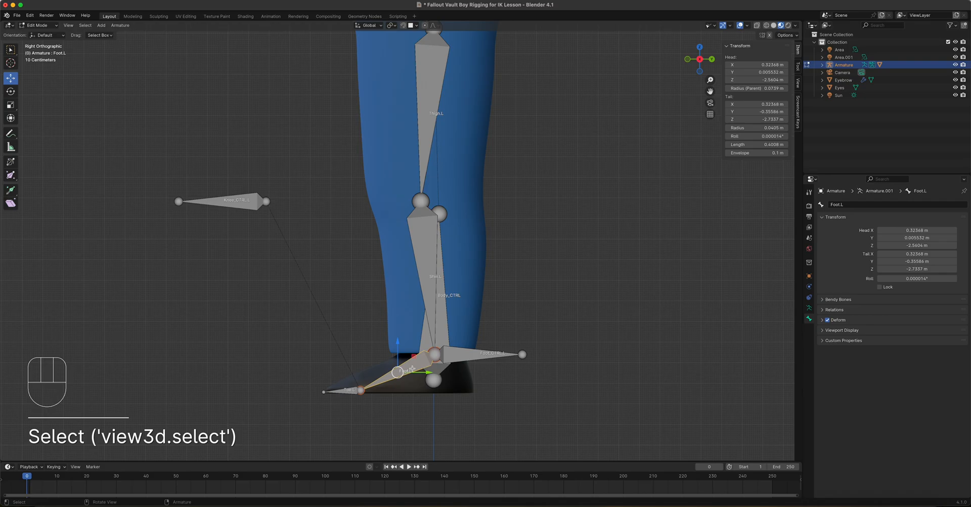
left_click(466, 354, "shift")
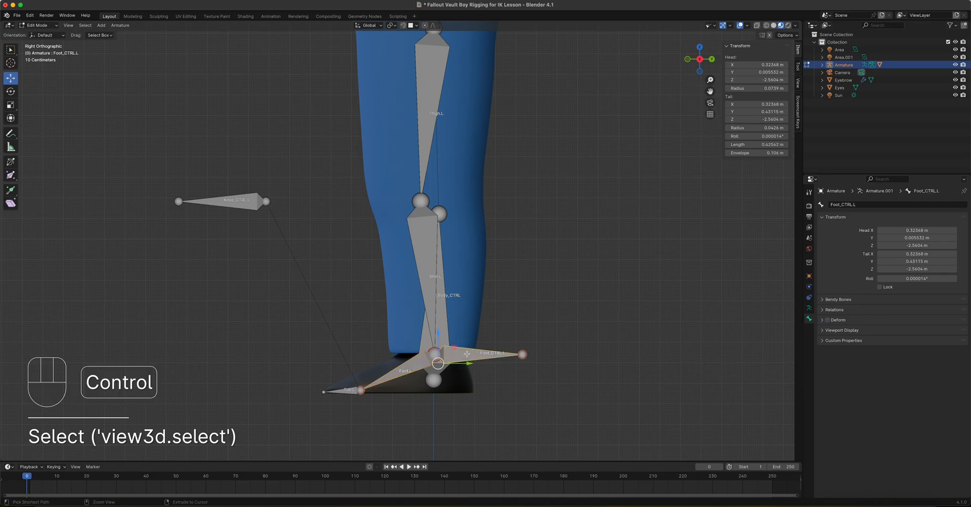
key("ctrl+p")
left_click(467, 355)
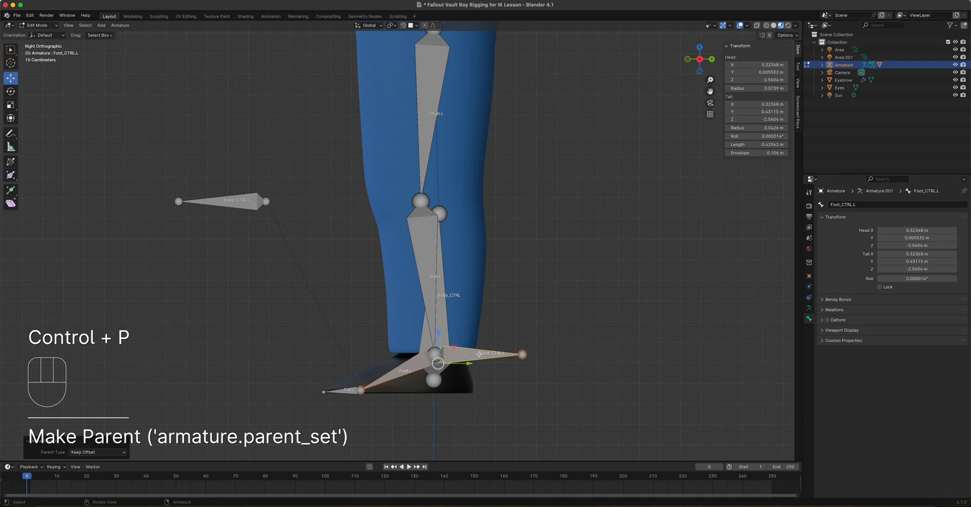
Switch to Pose Mode with Foot_CTRL.L selected, test-move the bone and cancel the move
left_click(470, 353)
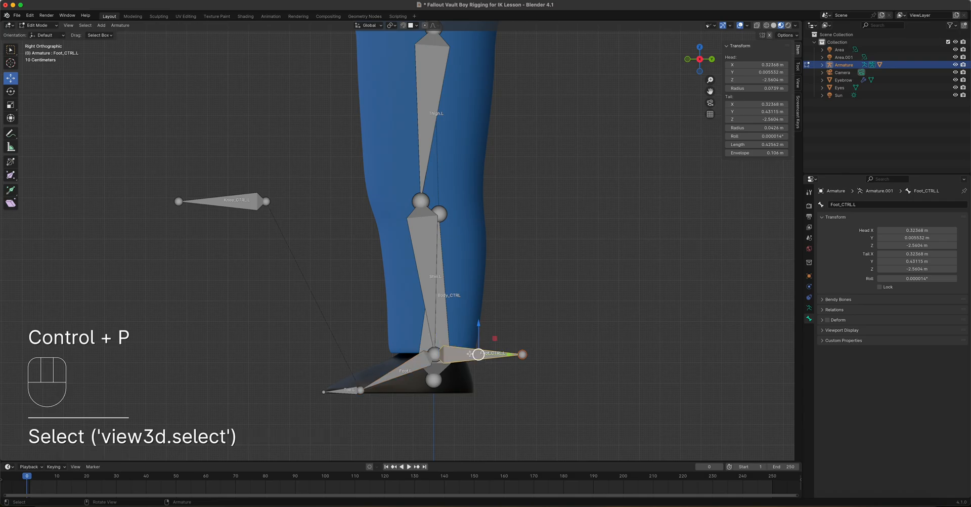
left_click(38, 25)
left_click(40, 51)
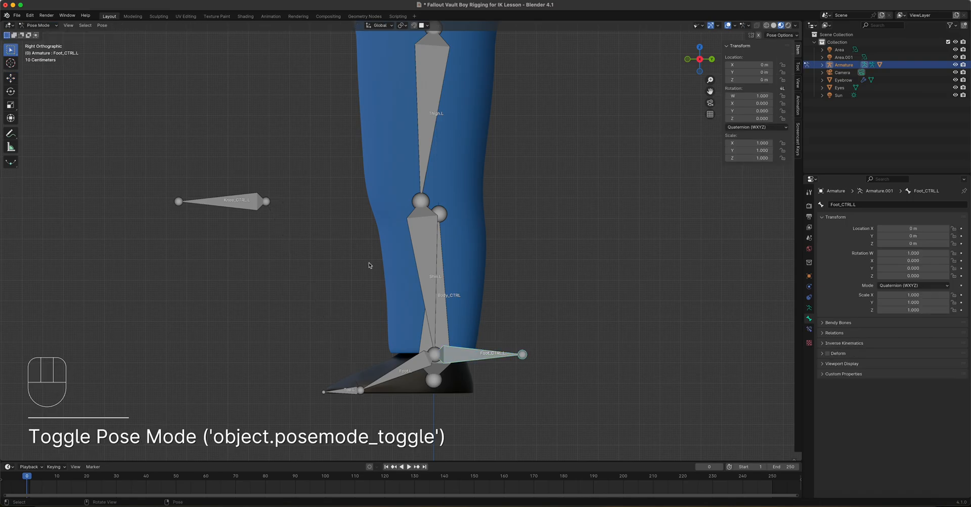
left_click(460, 355)
key("g")
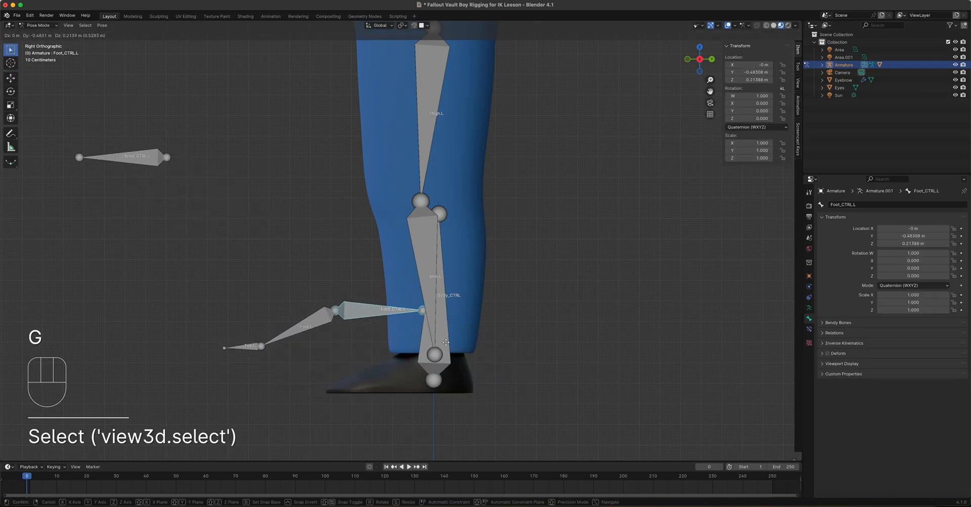
right_click(463, 350)
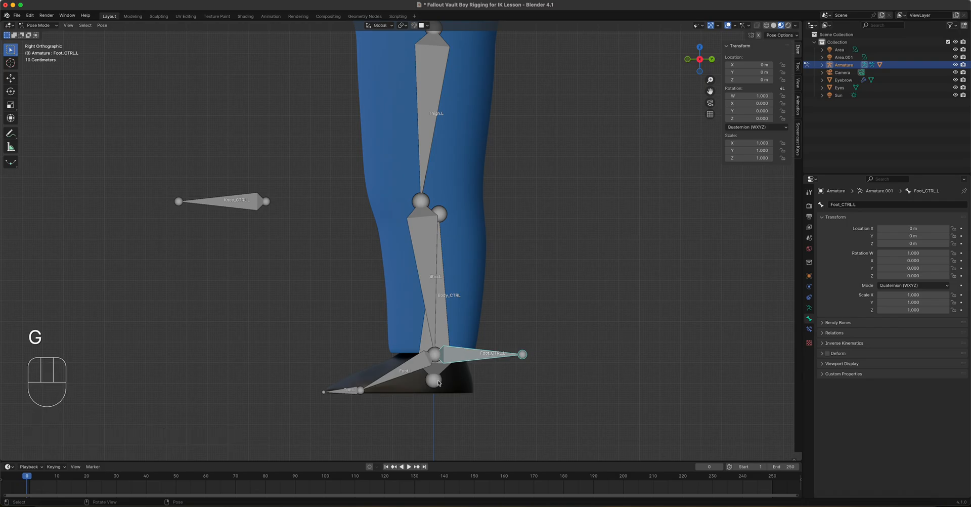
scroll(512, 237, "down", 3)
middle_click_drag(511, 253, 524, 291, "shift")
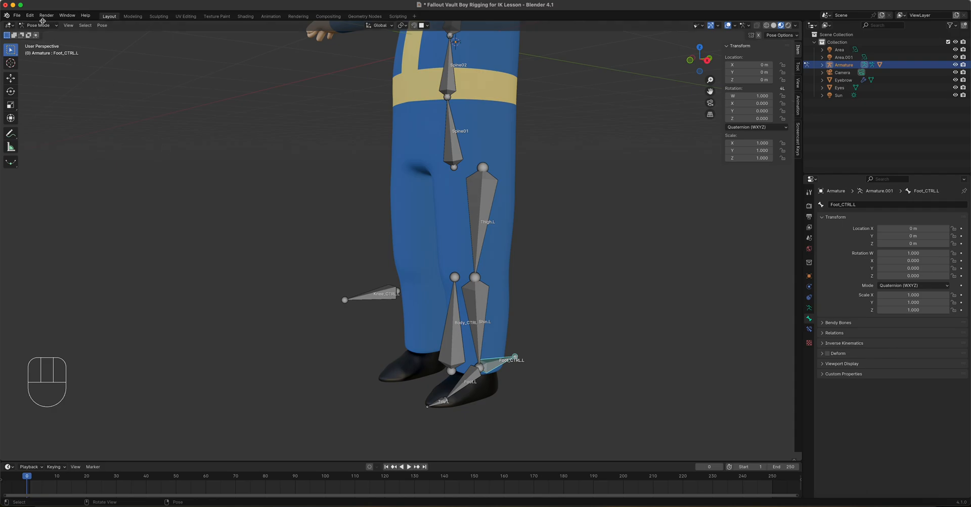
left_click(41, 25)
left_click(45, 40)
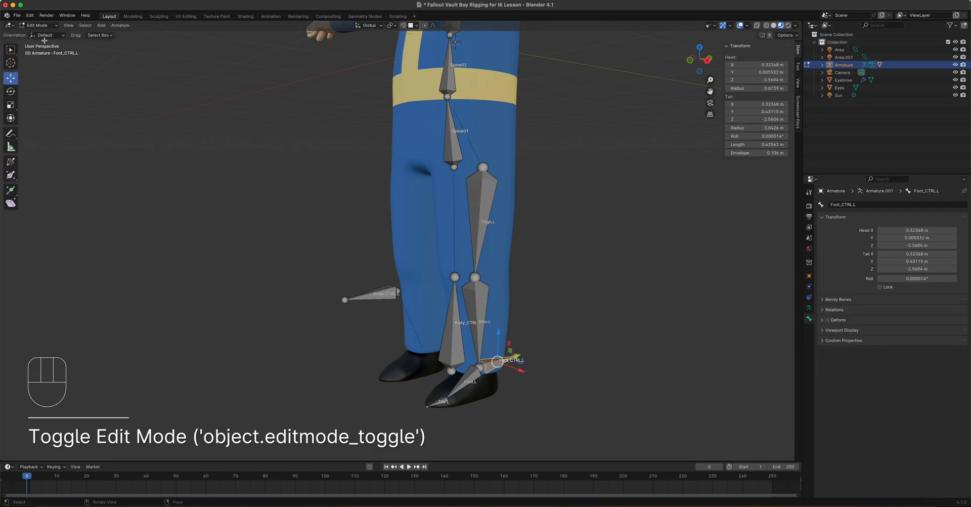
left_click(43, 26)
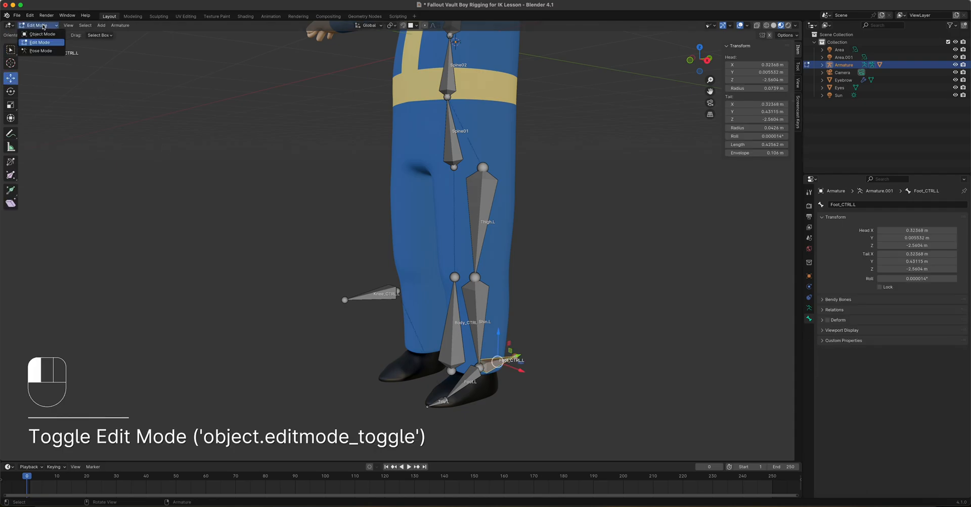
left_click(43, 50)
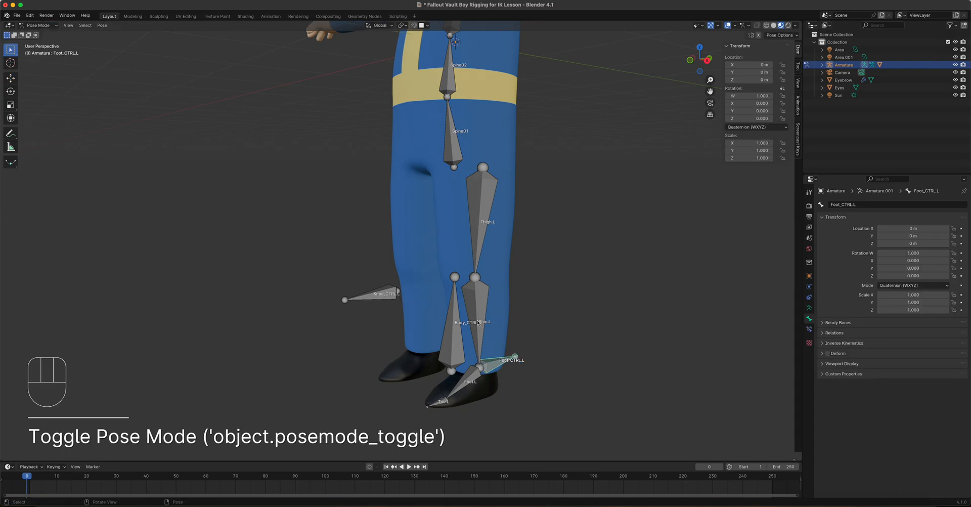
Add an Inverse Kinematics bone constraint to the Shin.L bone
mouse_move(573, 327)
middle_mouse_down()
mouse_move(511, 319)
mouse_move(564, 320)
middle_mouse_up()
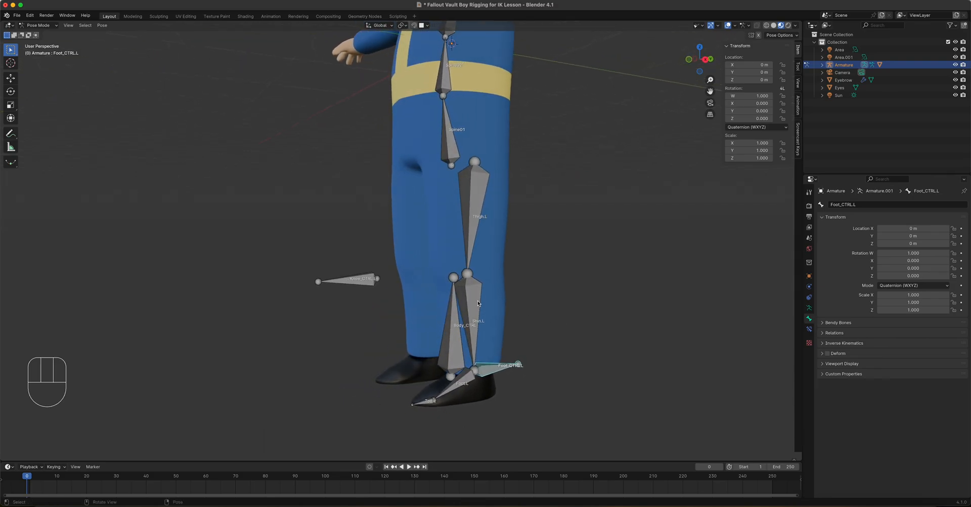
left_click(474, 303)
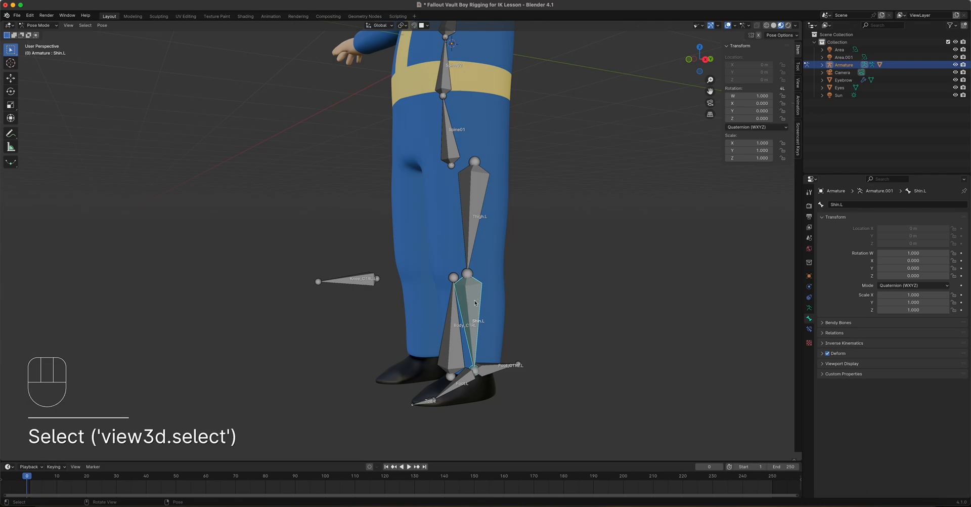
left_click(810, 329)
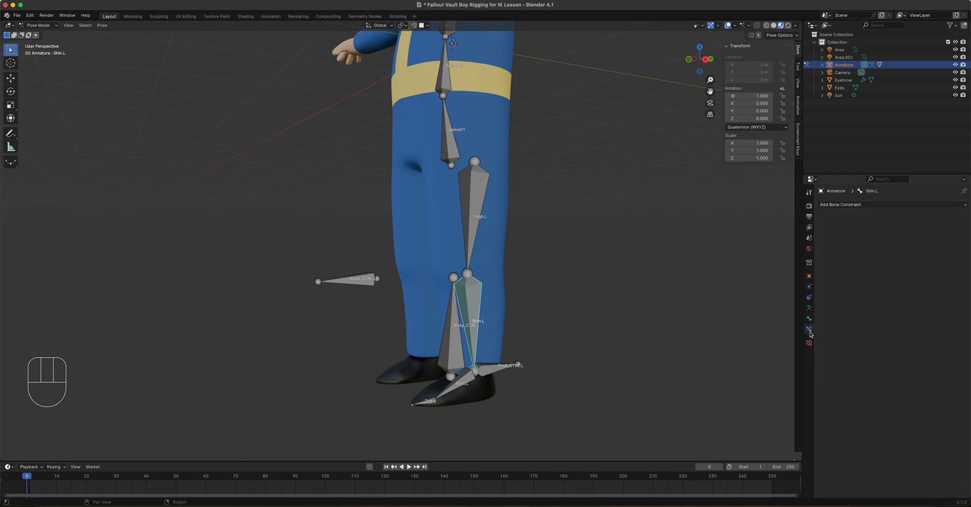
key("KP_3")
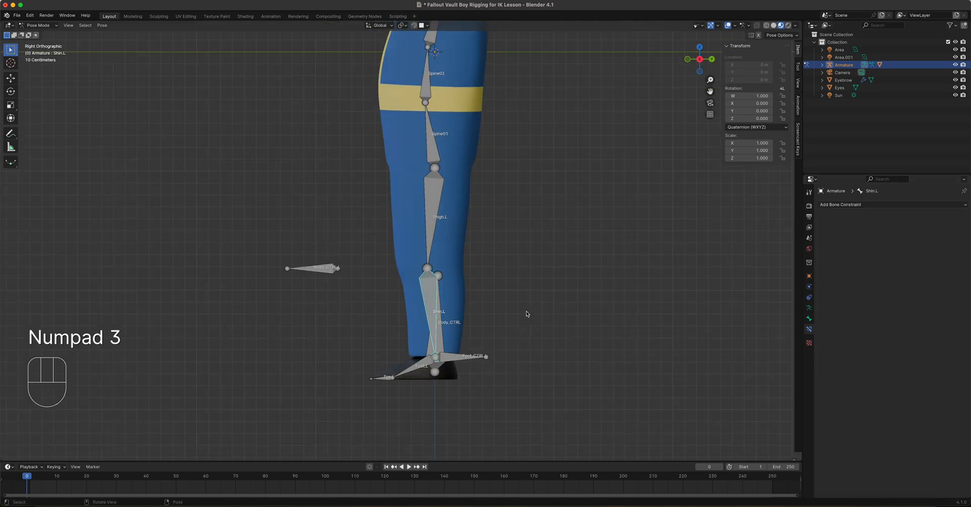
scroll(527, 314, "up", 3)
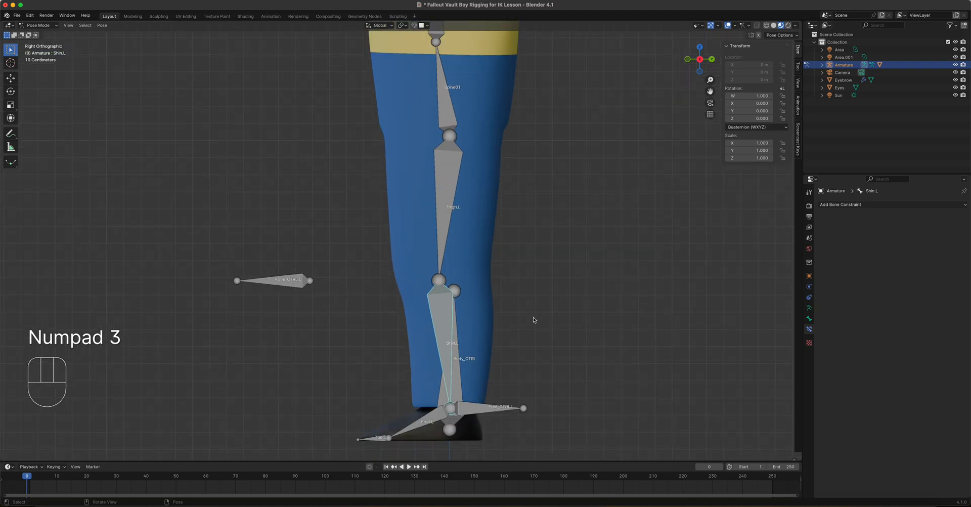
left_click(856, 205)
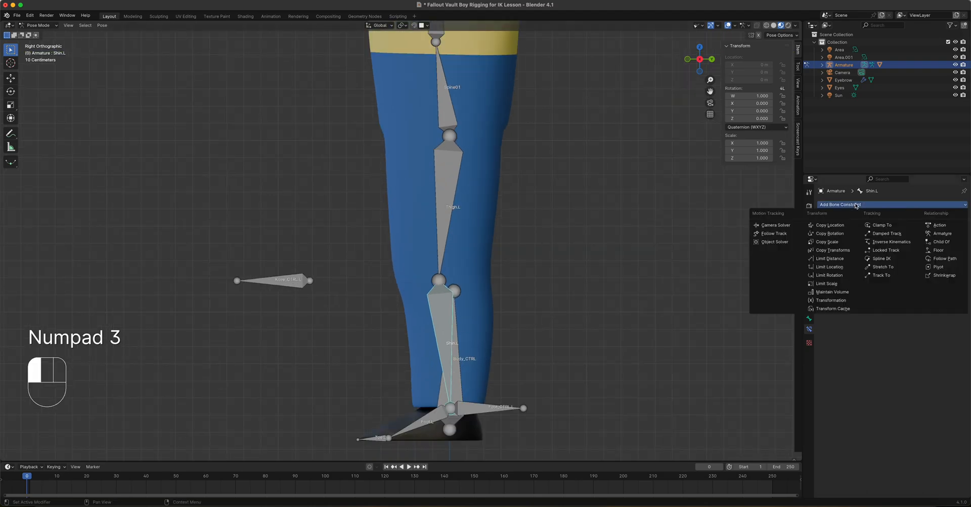
left_click(885, 242)
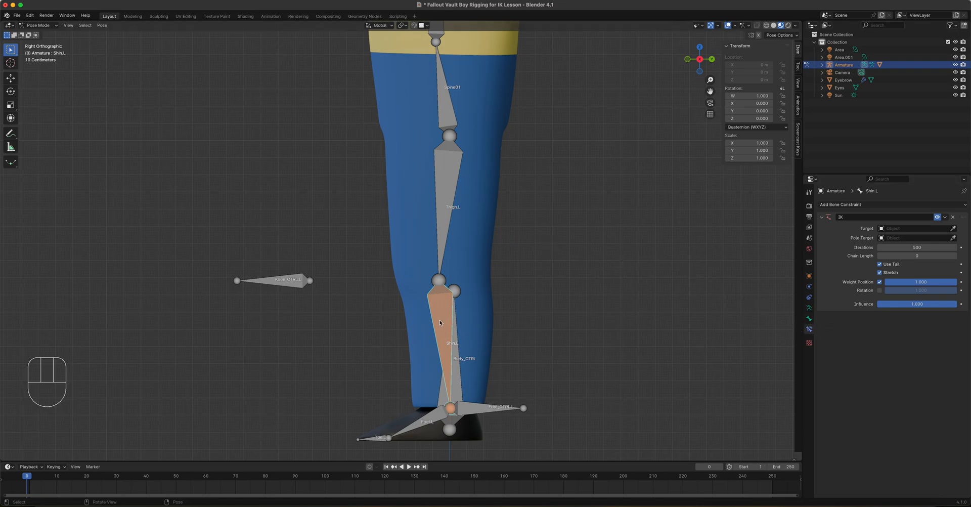
Set the Shin.L IK constraint's target to Armature and its target bone to Foot.L
left_click(896, 219)
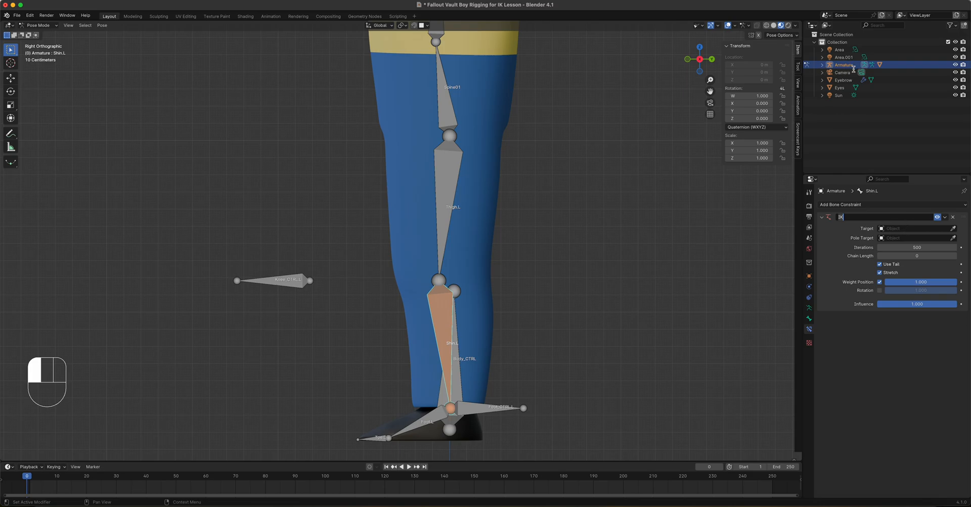
left_click(909, 227)
left_click(910, 229)
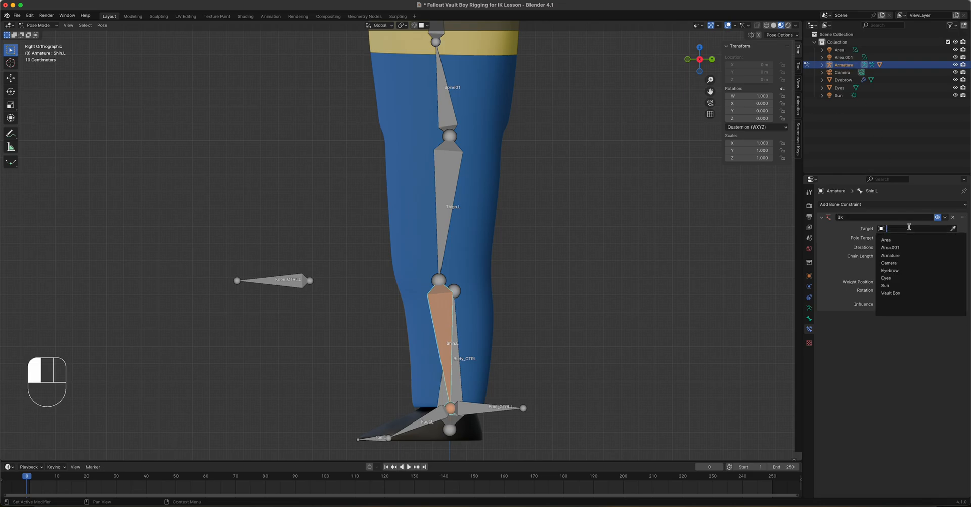
left_click(907, 255)
left_click(893, 237)
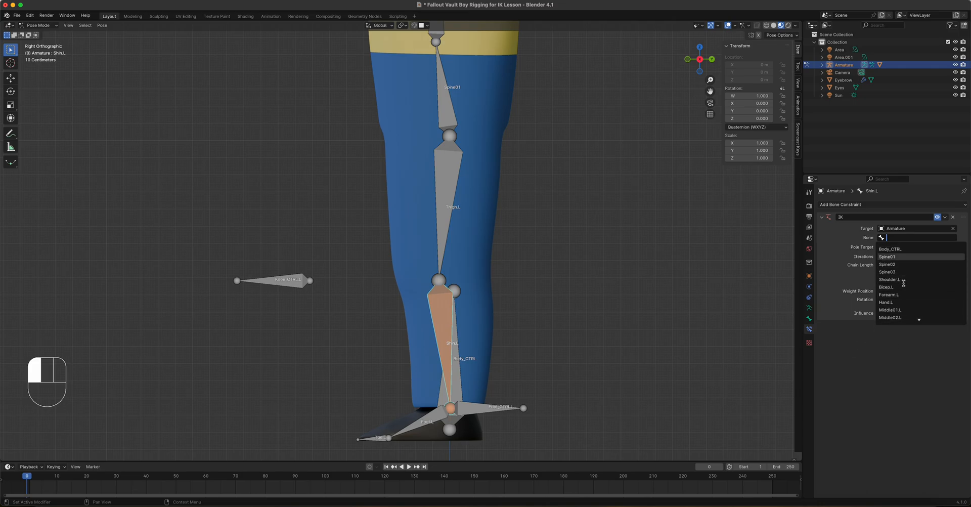
scroll(919, 317, "down", 12)
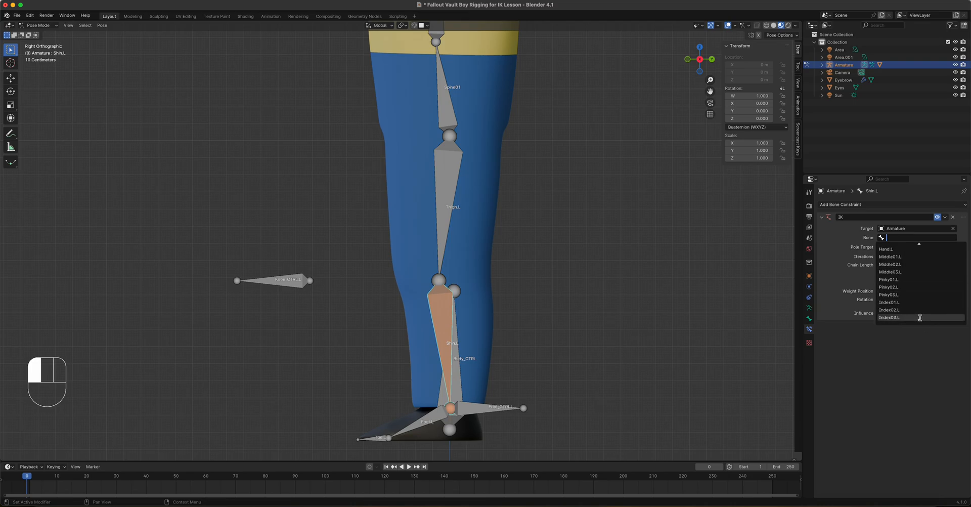
scroll(919, 317, "down", 3)
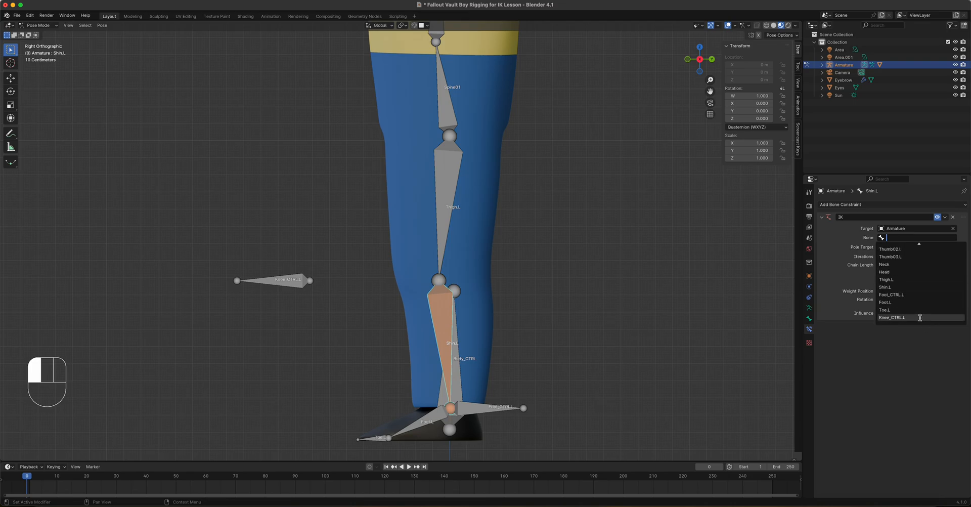
left_click(906, 301)
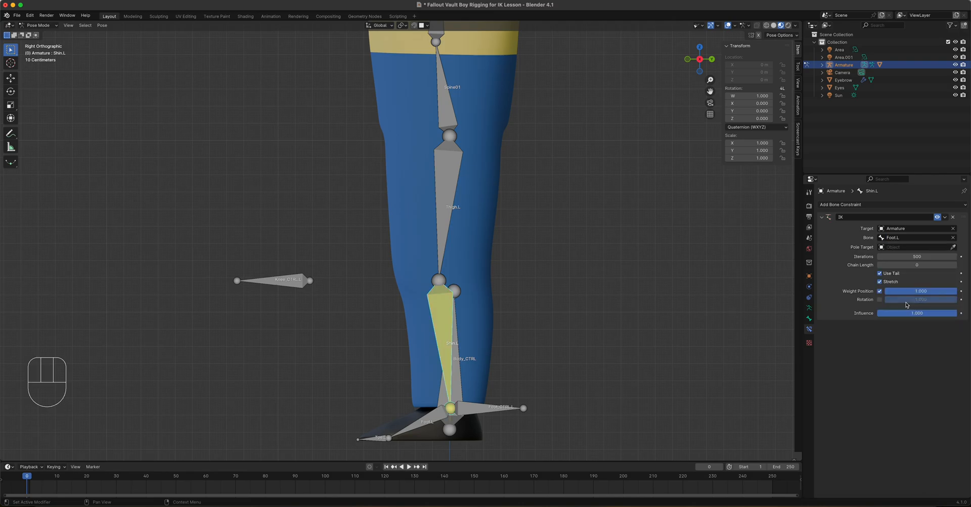
Test-move the Foot_CTRL.L bone in the right side view to check the IK, and cancel the move
mouse_move(599, 296)
middle_mouse_down()
mouse_move(663, 320)
mouse_move(585, 288)
mouse_move(592, 262)
mouse_move(620, 262)
mouse_move(585, 277)
mouse_move(614, 288)
mouse_move(602, 280)
middle_mouse_up()
key("KP_3")
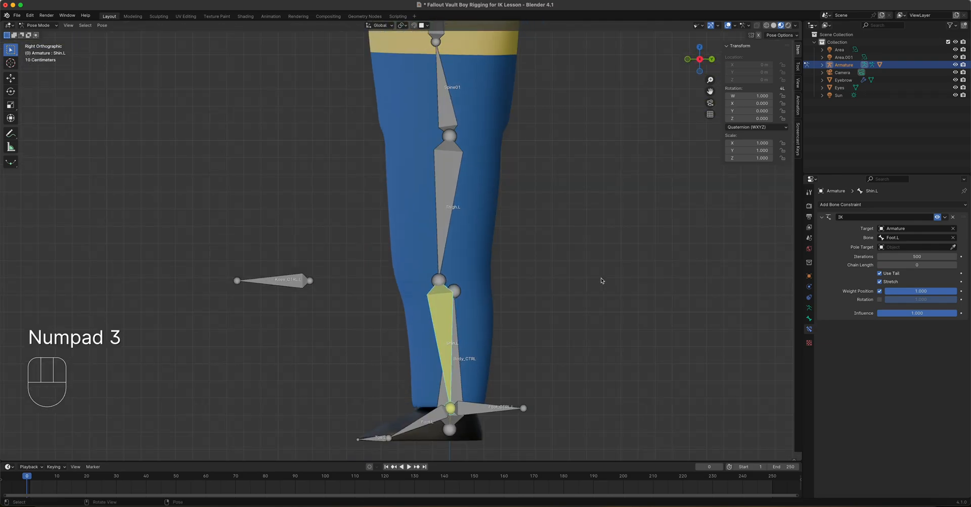
left_click(478, 411)
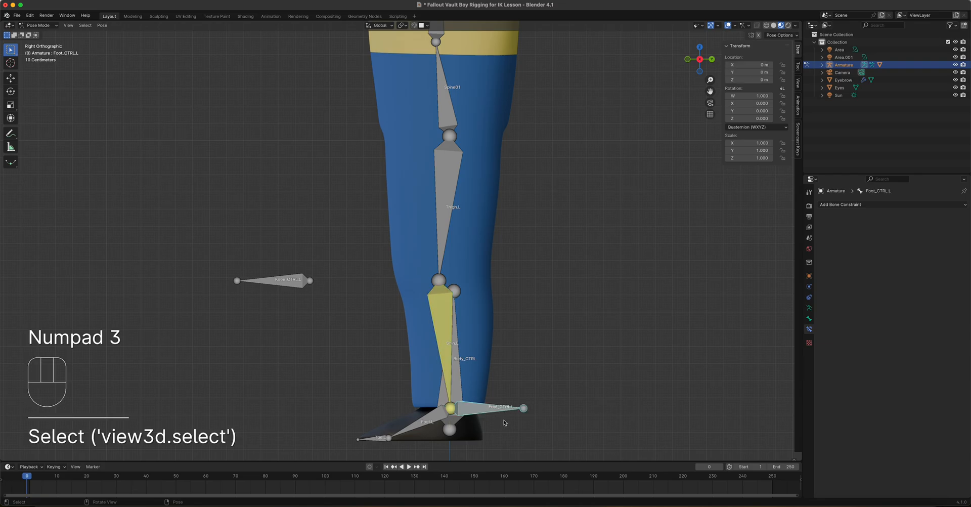
key("g")
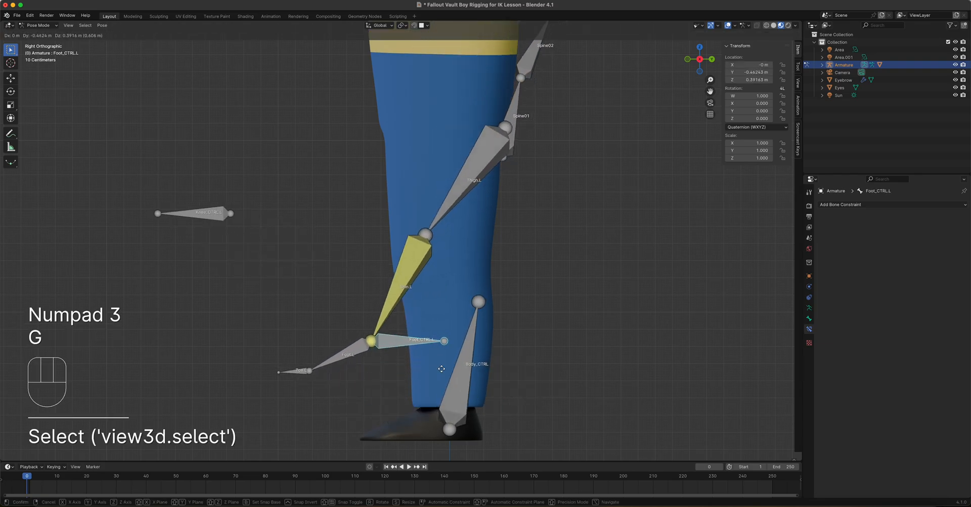
right_click(482, 383)
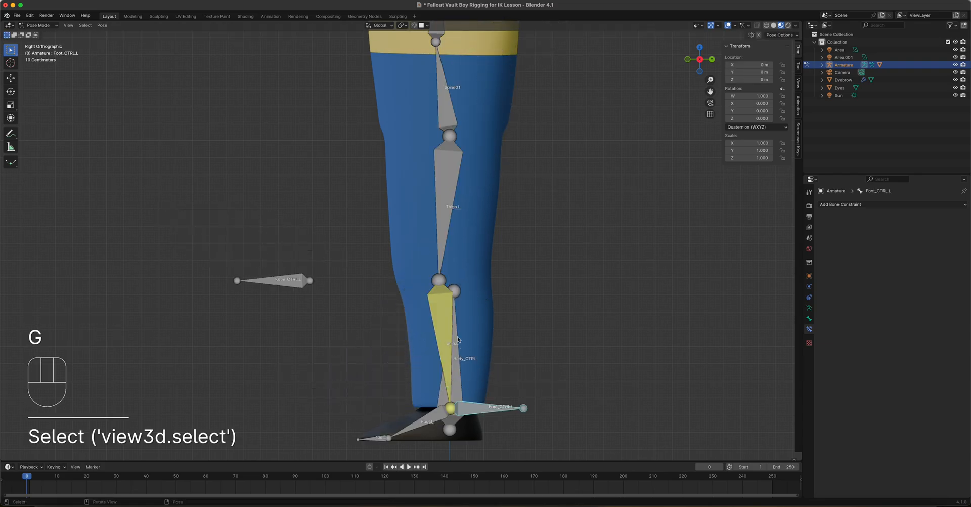
Set the chain length of the Shin.L bone's IK constraint to 2
left_click(446, 322)
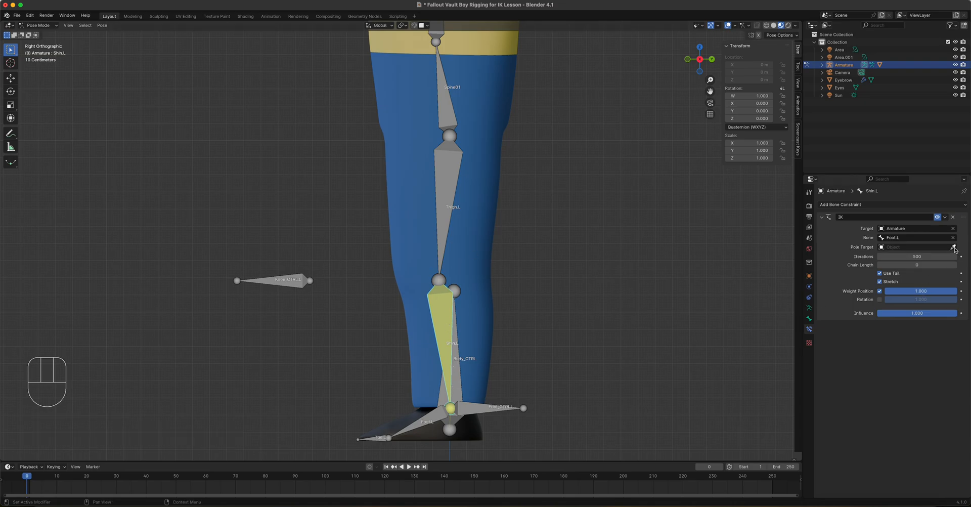
left_click(954, 264)
left_click(954, 264)
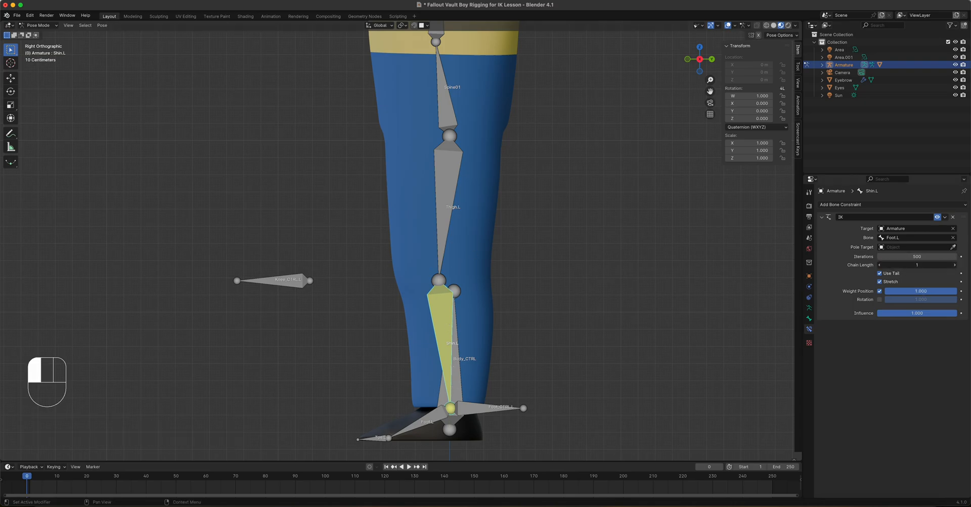
Test-move the Foot_CTRL.L bone to check how the shortened IK chain bends, and cancel the move
left_click(478, 408)
key("g")
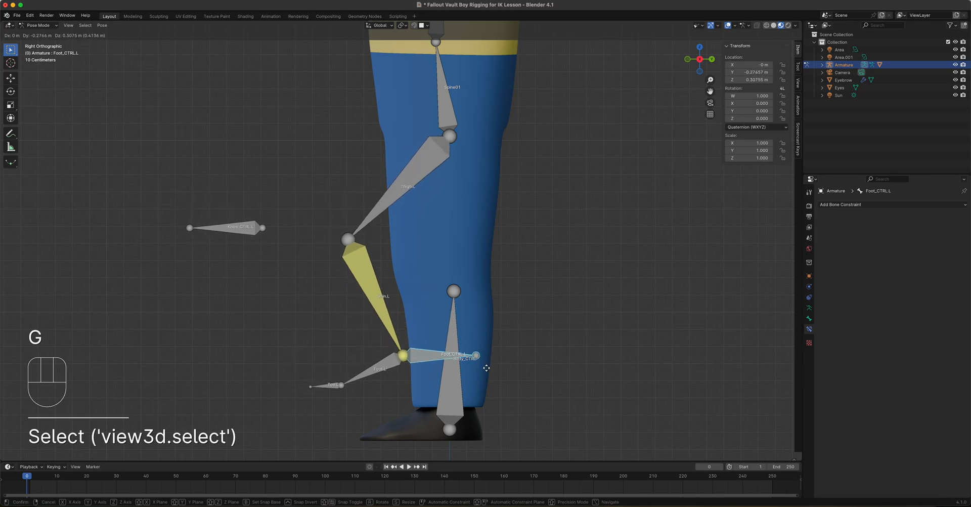
key("Escape")
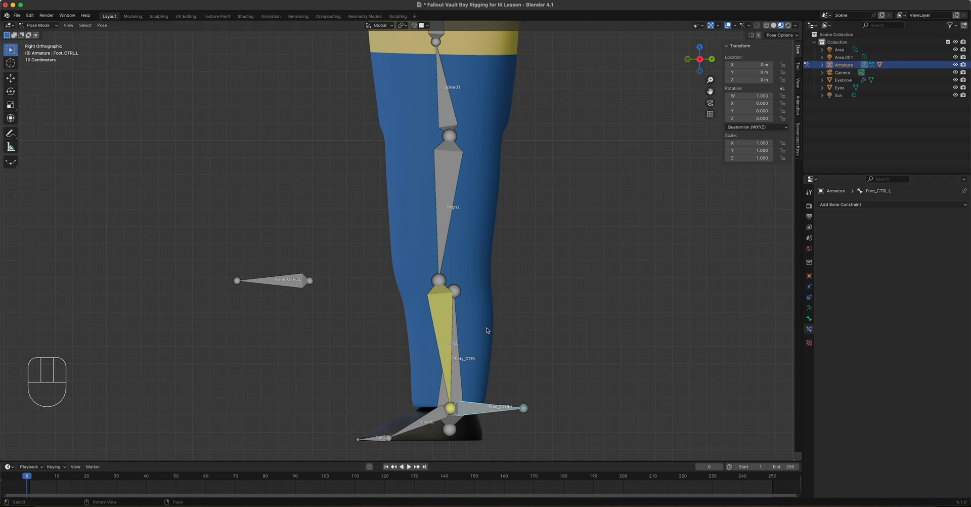
Set the Shin.L IK constraint's pole target to Armature and its pole bone to Knee_CTRL.L
left_click(444, 314)
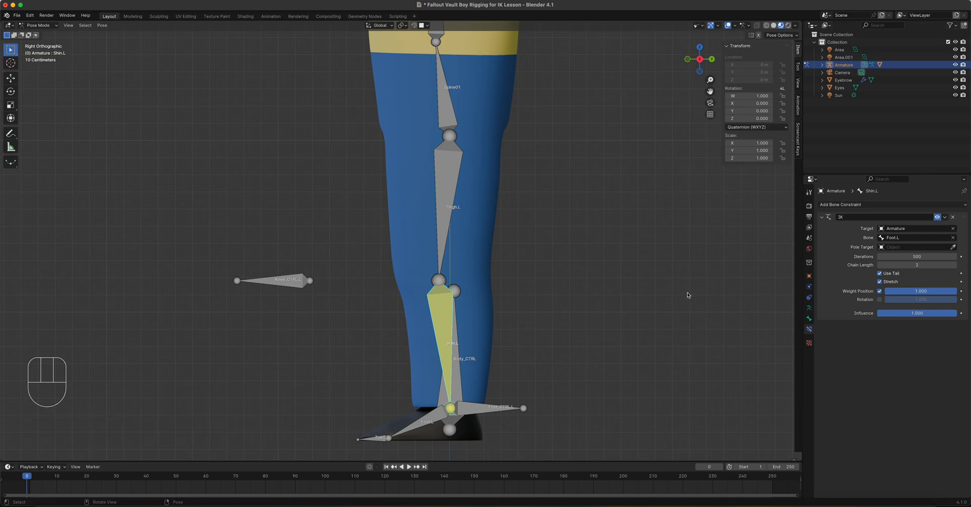
left_click(929, 248)
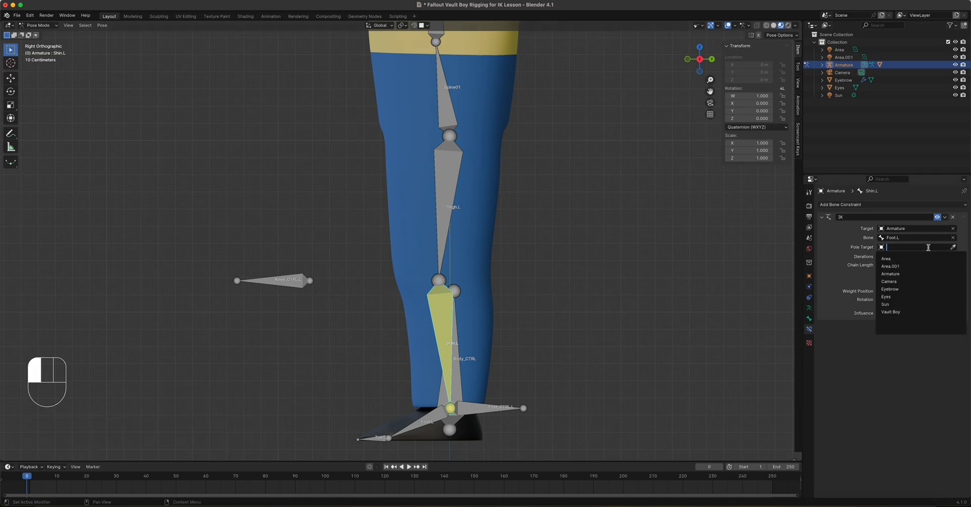
left_click(916, 274)
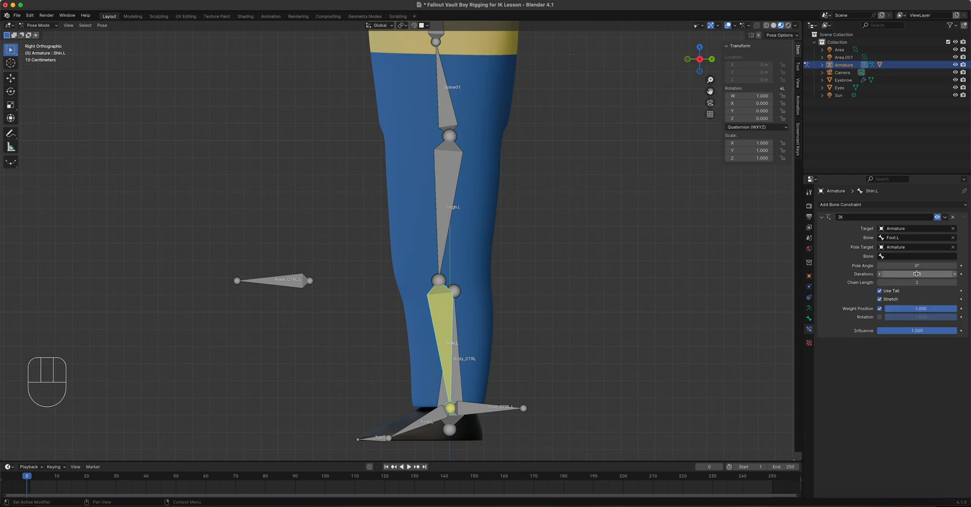
left_click(897, 257)
scroll(913, 325, "down", 5)
scroll(921, 324, "down", 5)
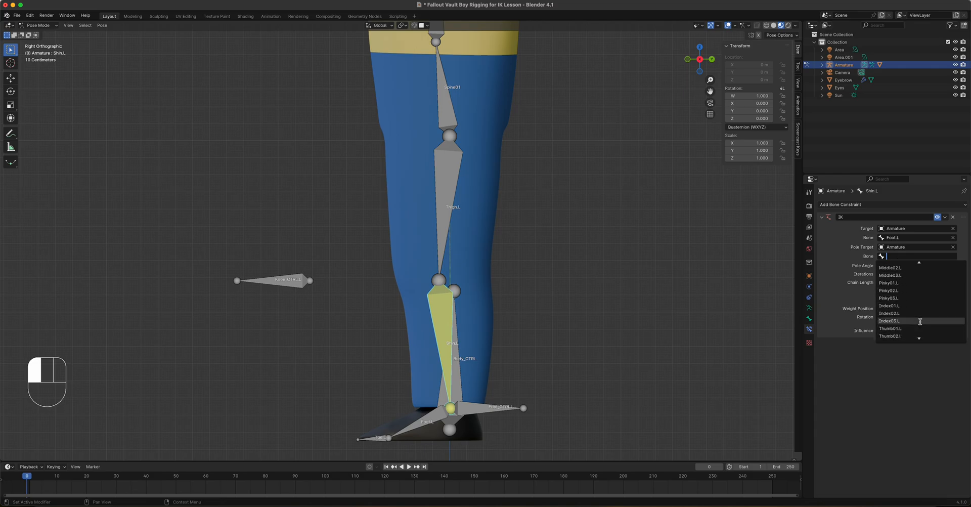
scroll(920, 320, "down", 4)
scroll(925, 320, "up", 9)
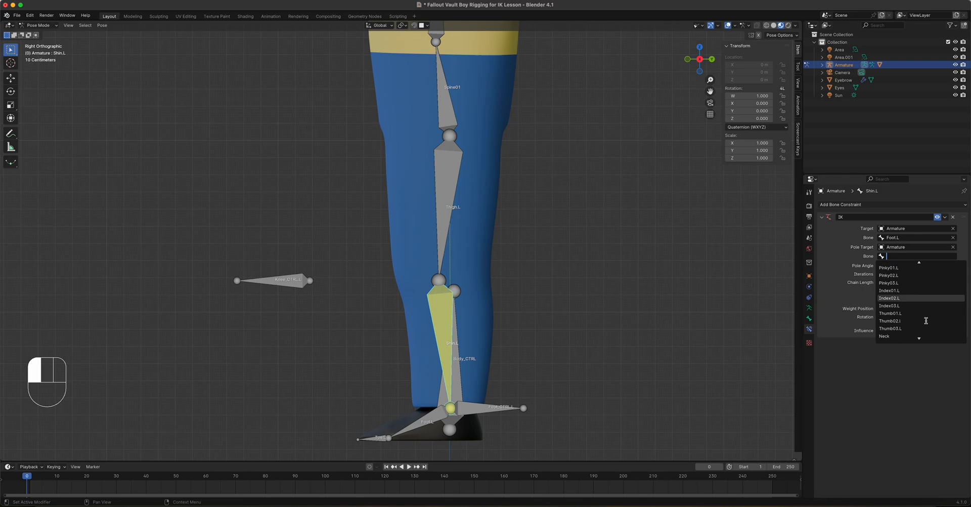
scroll(926, 320, "up", 2)
scroll(926, 320, "down", 6)
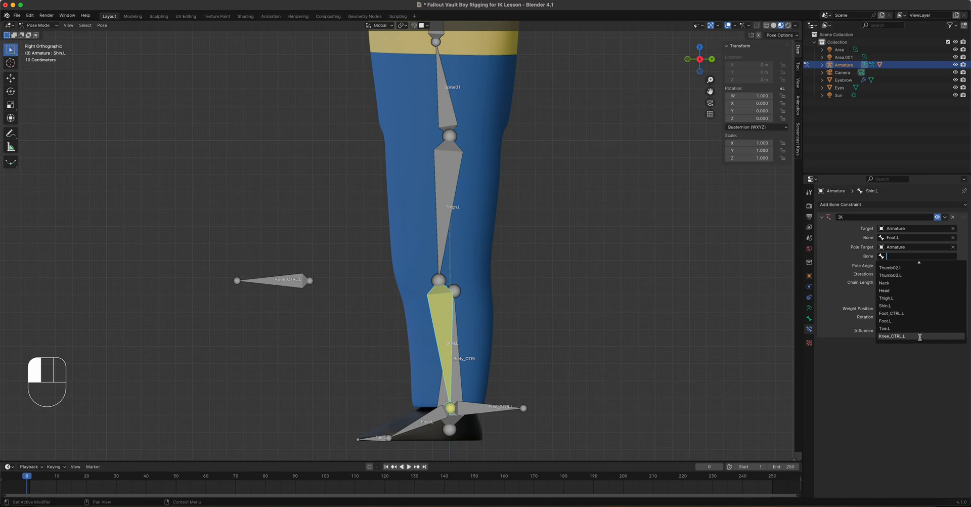
left_click(920, 336)
Set the pole angle of the Shin.L bone's IK constraint to -90°
middle_click_drag(458, 292, 568, 292)
key("KP_3")
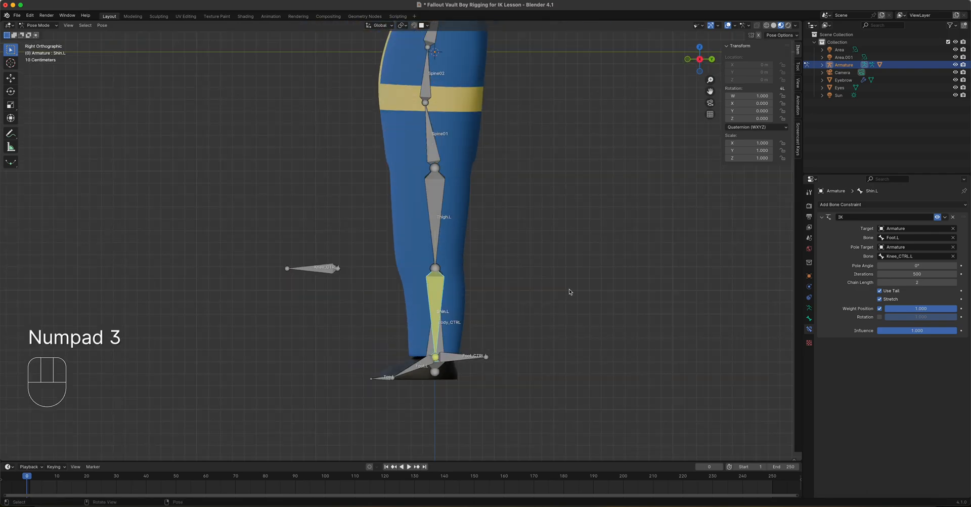
left_click_drag(898, 268, 829, 268)
left_click(928, 266)
type("-90")
key("Return")
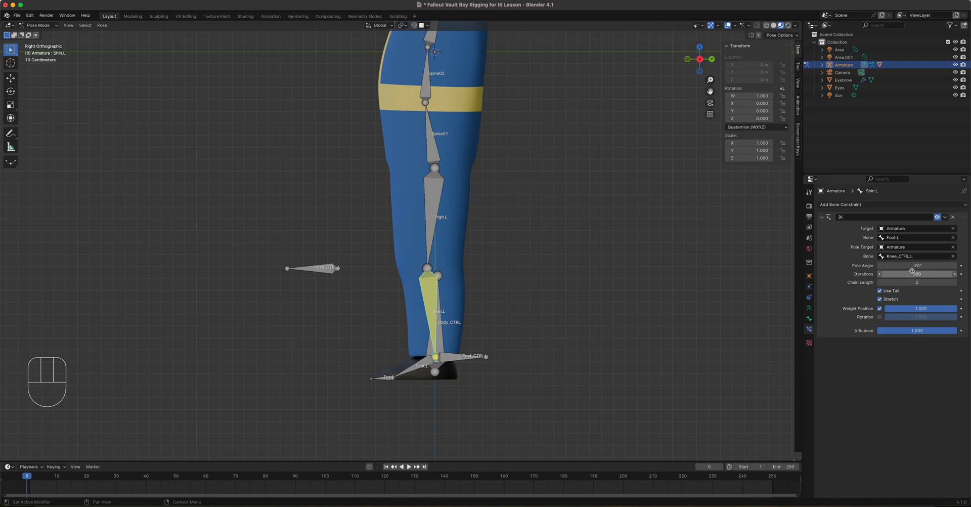
Raise the left leg by moving the Foot_CTRL.L bone about -0.51 m in Y and 0.55 m in Z
scroll(482, 288, "up", 3)
scroll(481, 288, "up", 1)
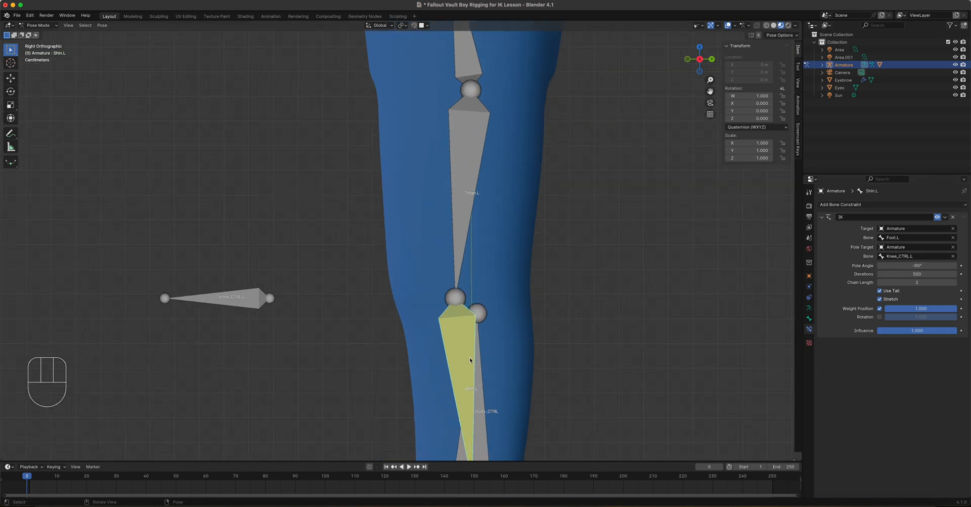
scroll(457, 365, "down", 4)
mouse_move(496, 302)
middle_mouse_down()
mouse_move(568, 305)
mouse_move(500, 297)
middle_mouse_up()
key("KP_3")
left_click(460, 362)
key("g")
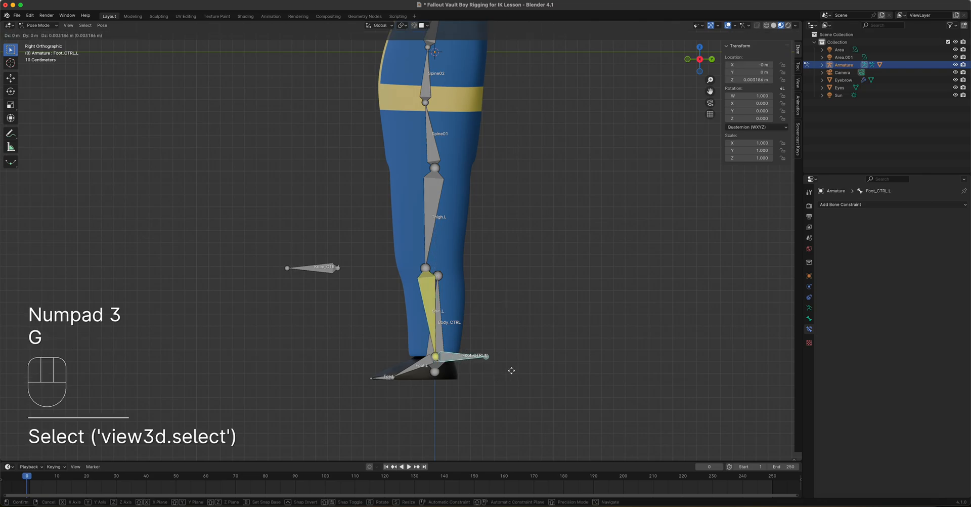
left_click(448, 306)
middle_click_drag(447, 306, 498, 308)
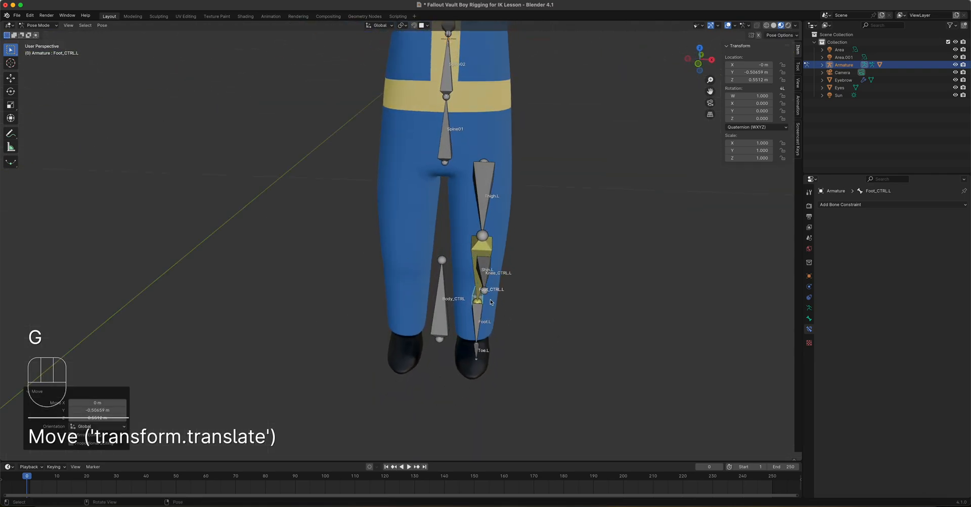
Test-move the Knee_CTRL.L bone from the front, cancel the move and return to the right side view
left_click(485, 280)
key("g")
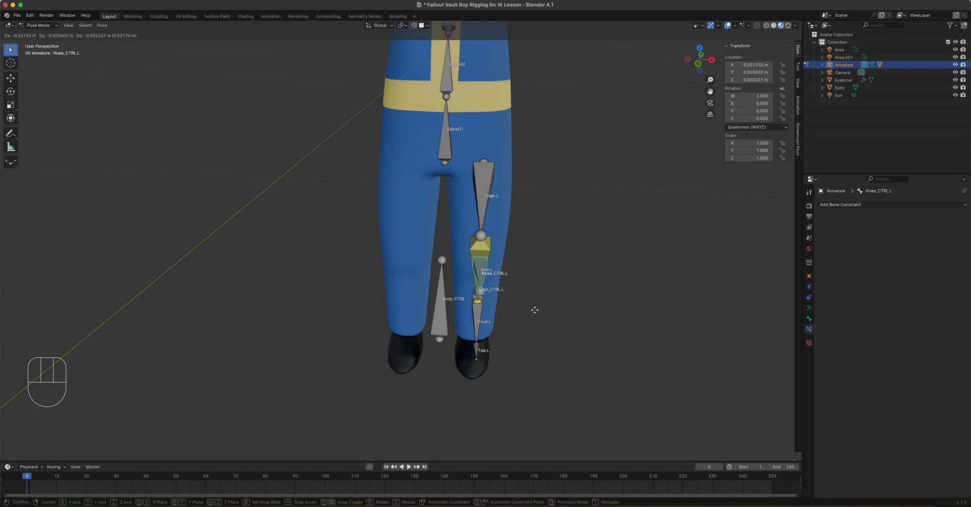
right_click(519, 310)
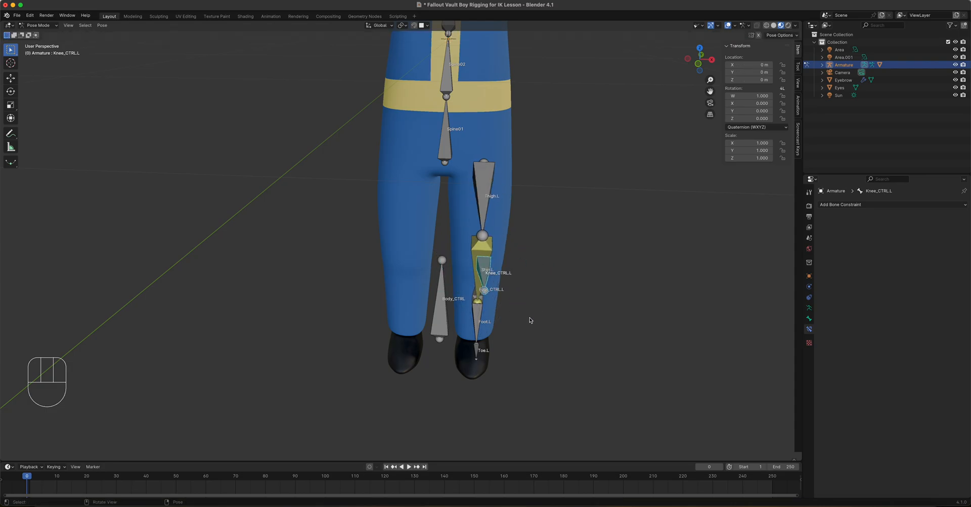
key("KP_3")
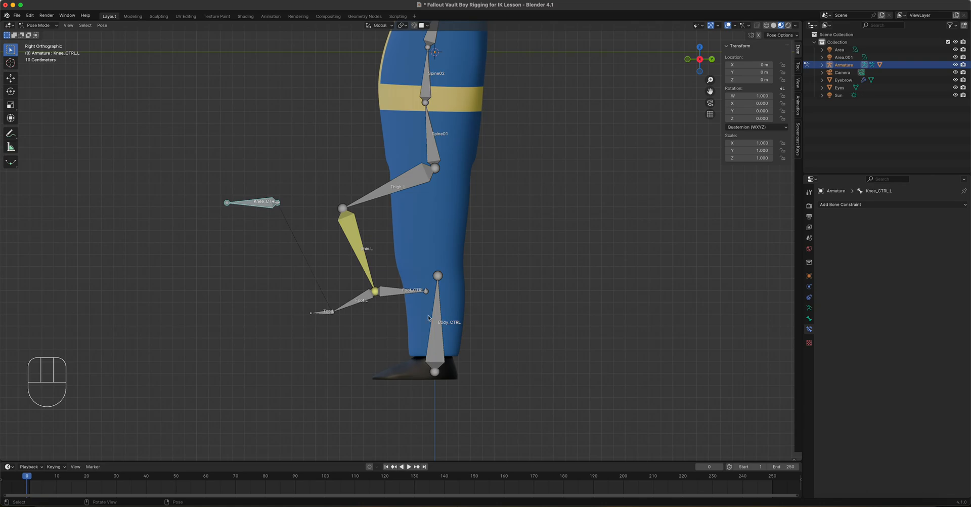
Select the left leg's bones together with Knee_CTRL.L and Foot_CTRL.L and clear their pose location
left_click_drag(192, 176, 515, 346)
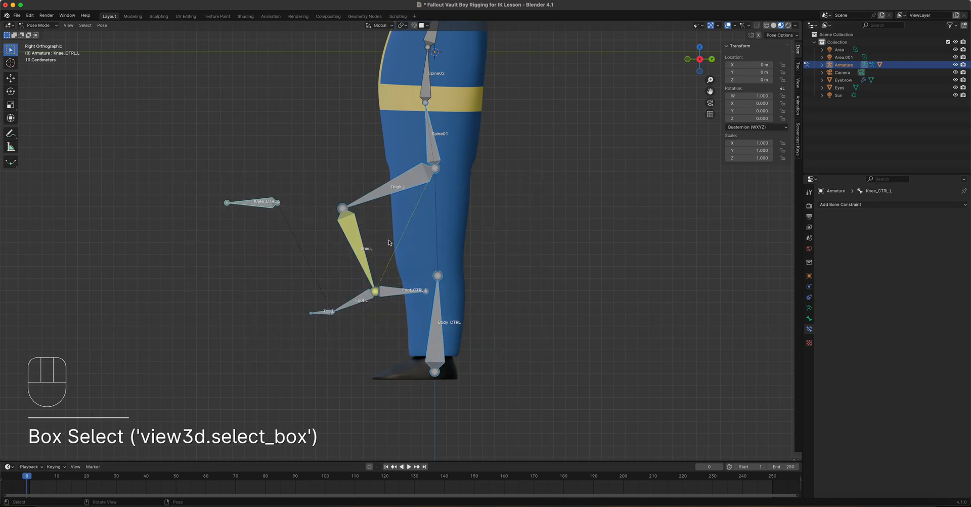
key("alt+g")
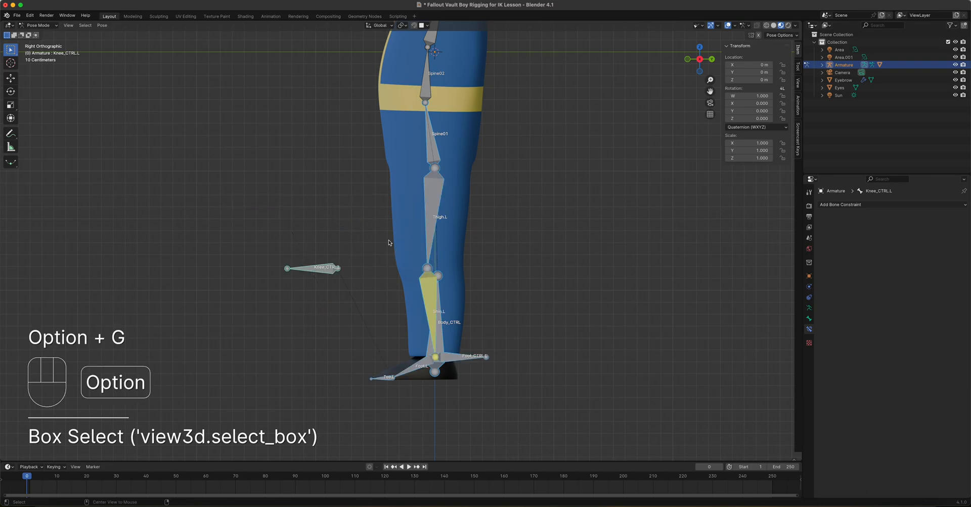
left_click(102, 25)
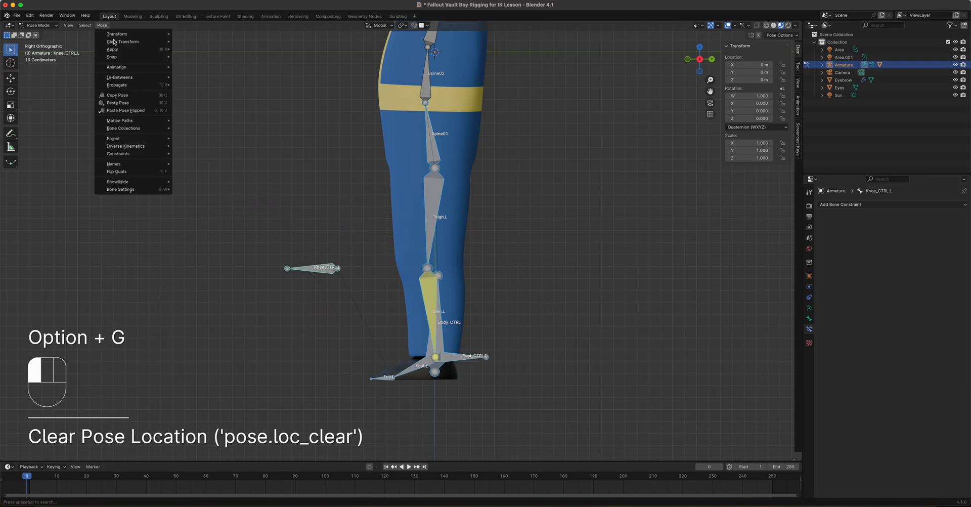
mouse_move(118, 43)
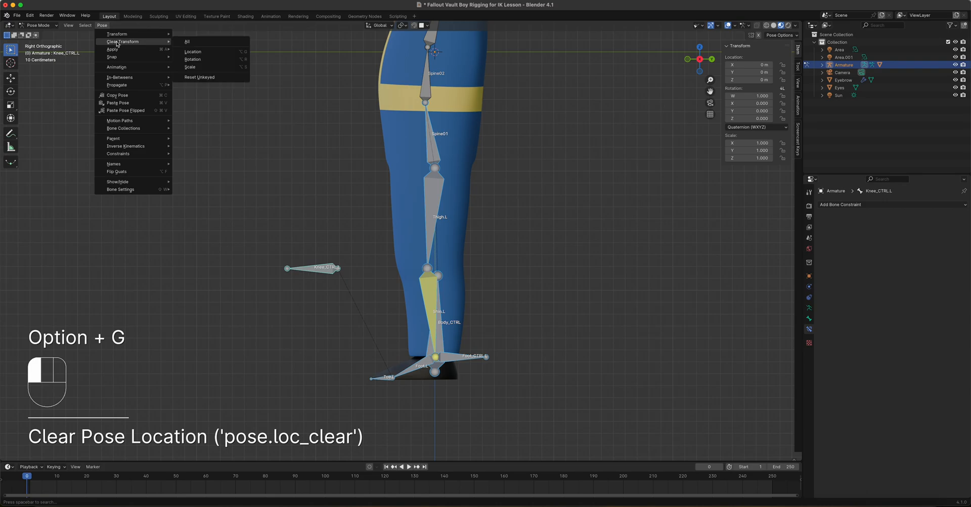
left_click(210, 55)
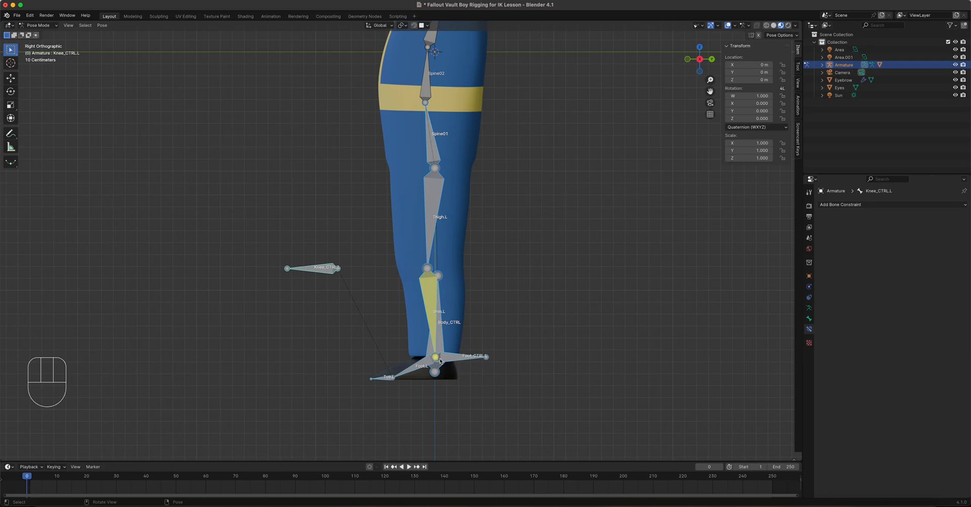
Examine the left hand's finger bones up close in perspective
scroll(463, 265, "down", 3)
middle_click_drag(413, 178, 425, 232, "shift")
scroll(430, 230, "up", 5)
middle_click_drag(449, 189, 431, 275, "shift")
scroll(443, 285, "up", 3)
scroll(443, 283, "up", 3)
scroll(483, 306, "down", 3)
scroll(483, 306, "down", 5)
scroll(409, 266, "up", 2)
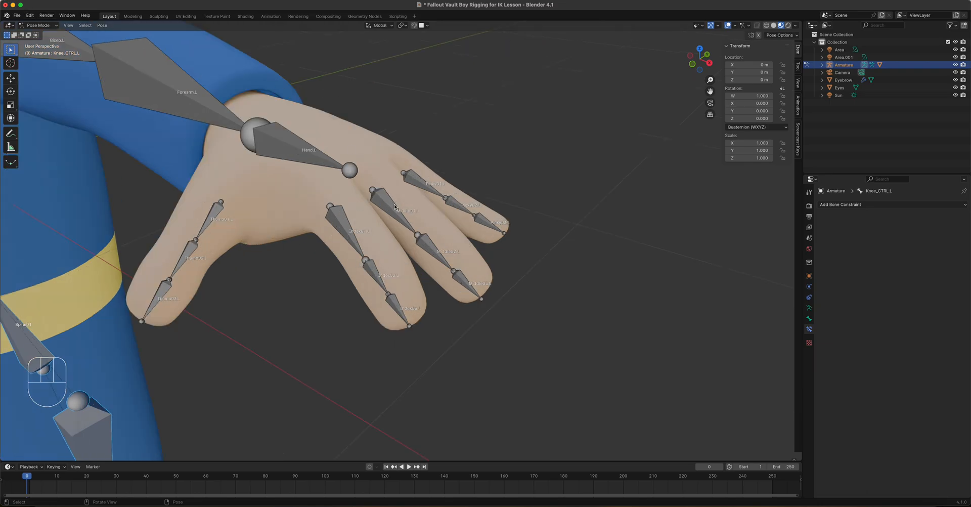
Set the transform orientation to Normal
left_click(379, 25)
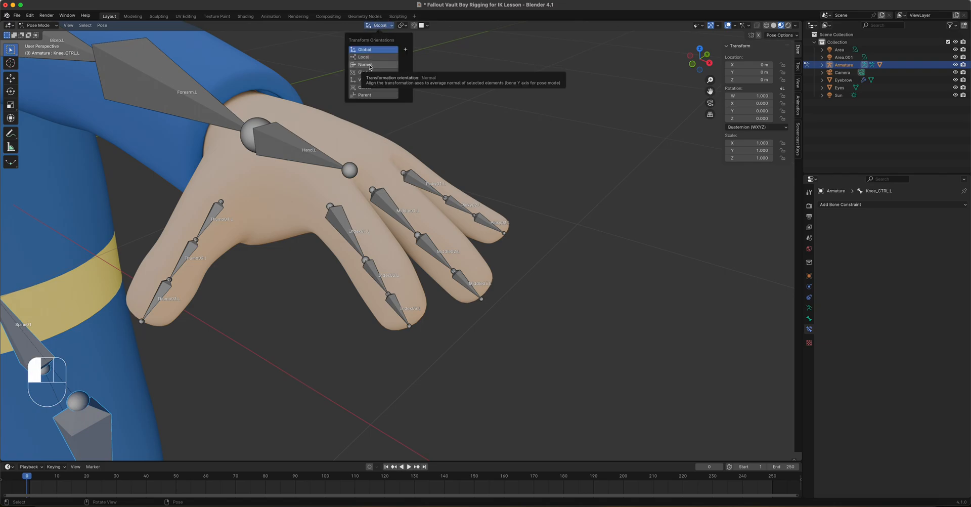
scroll(162, 269, "down", 5)
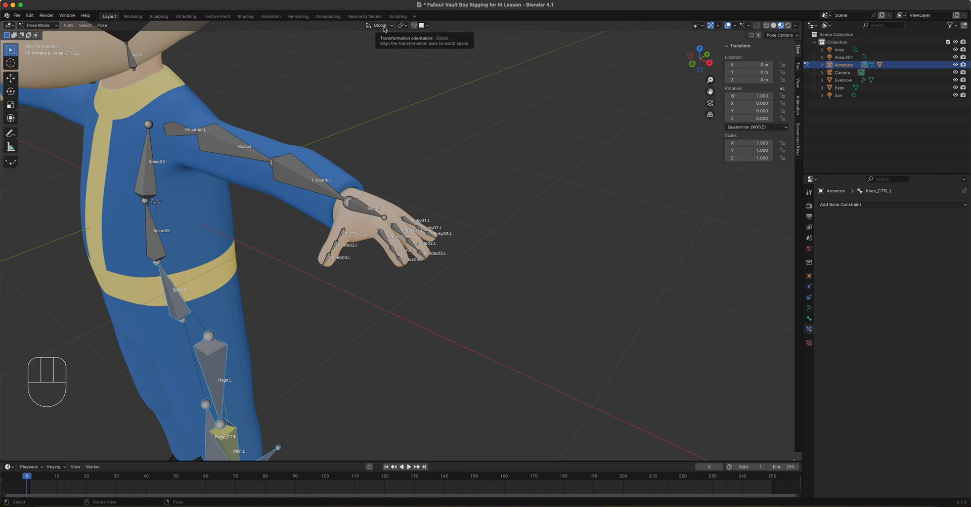
scroll(412, 240, "up", 6)
left_click(385, 26)
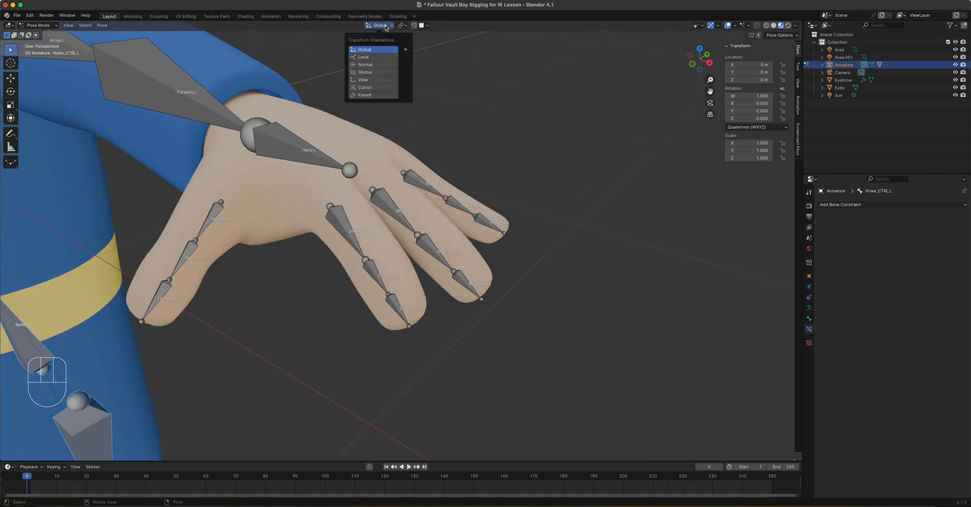
left_click(377, 64)
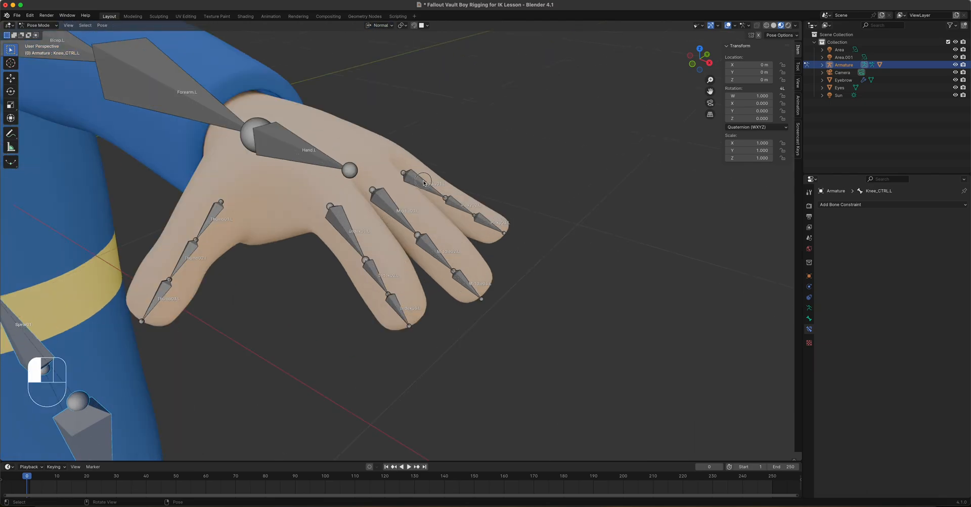
Select the Pinky01.L bone at the base of the left pinky finger
left_click(424, 183)
left_click(458, 204)
left_click(489, 224)
middle_click_drag(490, 224, 341, 261)
left_click(306, 268)
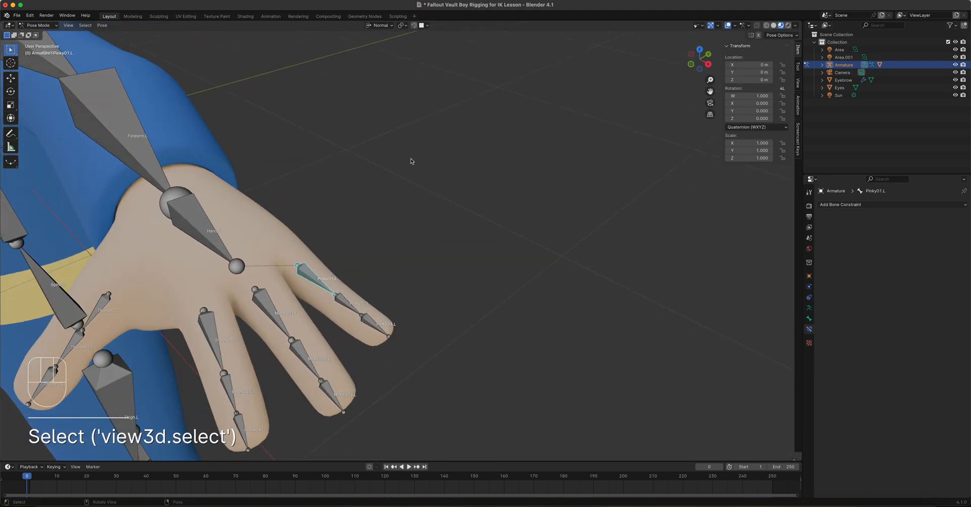
middle_click_drag(411, 213, 409, 219)
middle_click_drag(375, 253, 435, 182, "shift")
Set the transform orientation to Global and activate the Rotate tool for Pinky01.L in the top orthographic view
left_click_drag(380, 24, 381, 50)
left_click_drag(418, 112, 377, 50)
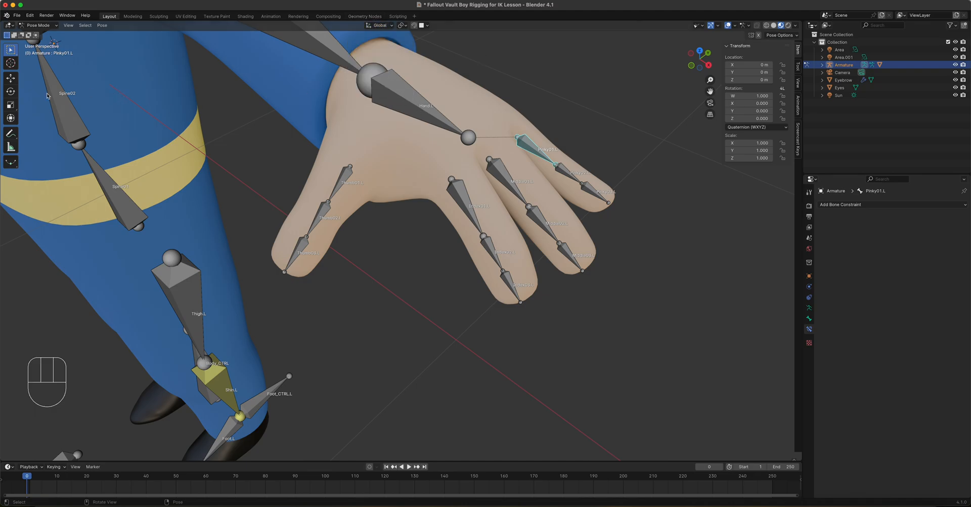
left_click(11, 92)
middle_click_drag(395, 141, 377, 150)
scroll(313, 298, "up", 3)
middle_click_drag(312, 298, 310, 242, "shift")
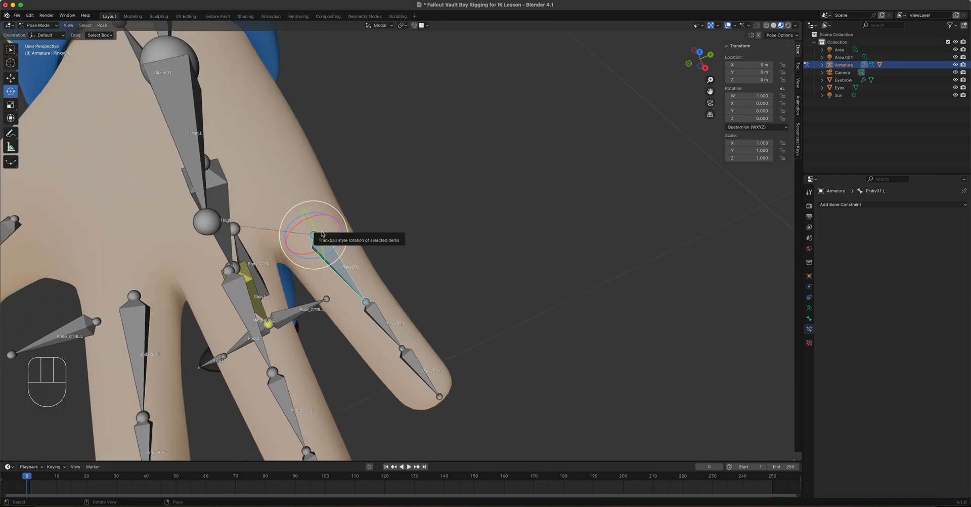
key("KP_7")
middle_click_drag(368, 238, 220, 201, "shift")
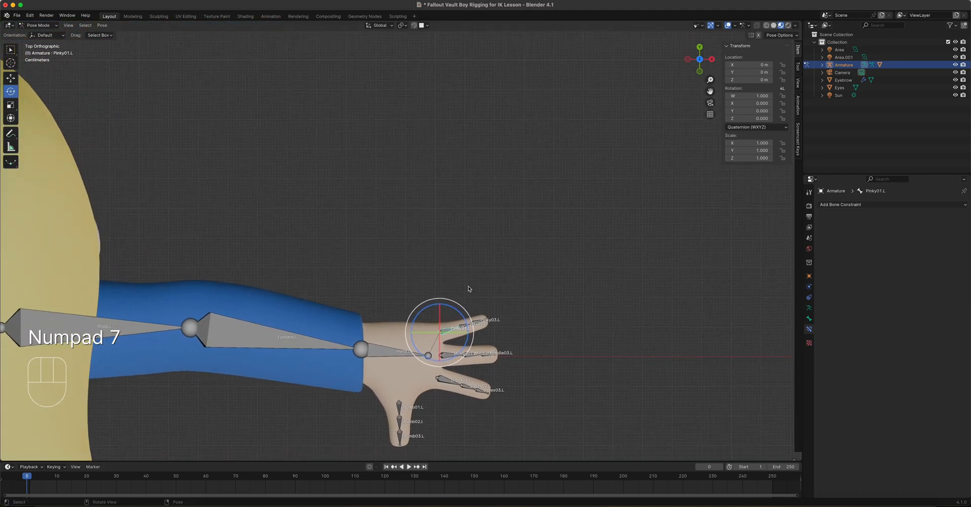
scroll(469, 290, "up", 4)
middle_click_drag(480, 341, 390, 243, "shift")
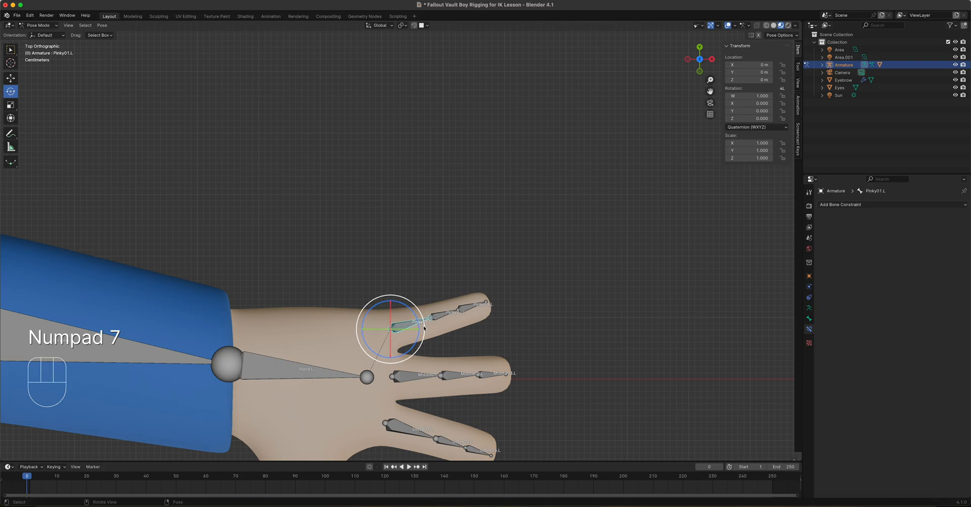
Switch the transform orientation from Global to Normal so Pinky01.L's rotation gizmo follows the bone's own axes
left_click(382, 27)
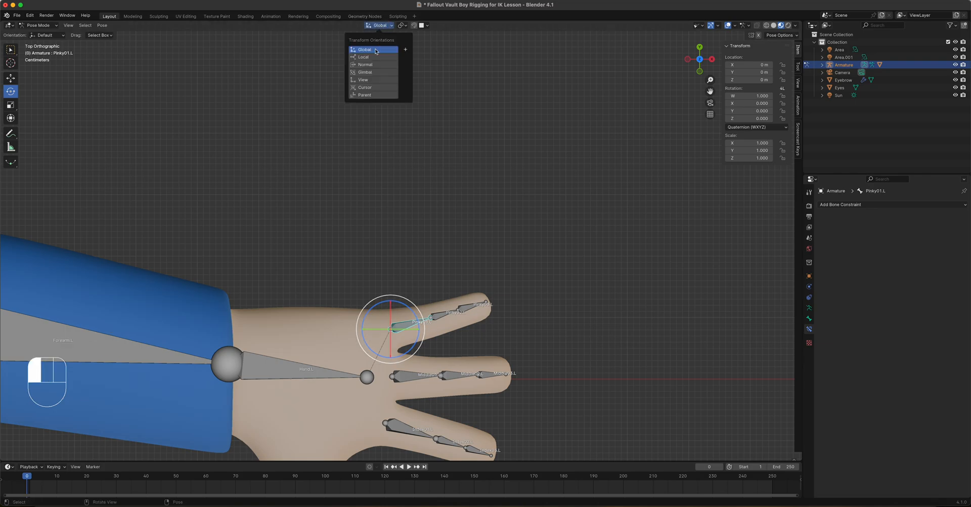
left_click(377, 65)
scroll(388, 364, "up", 1)
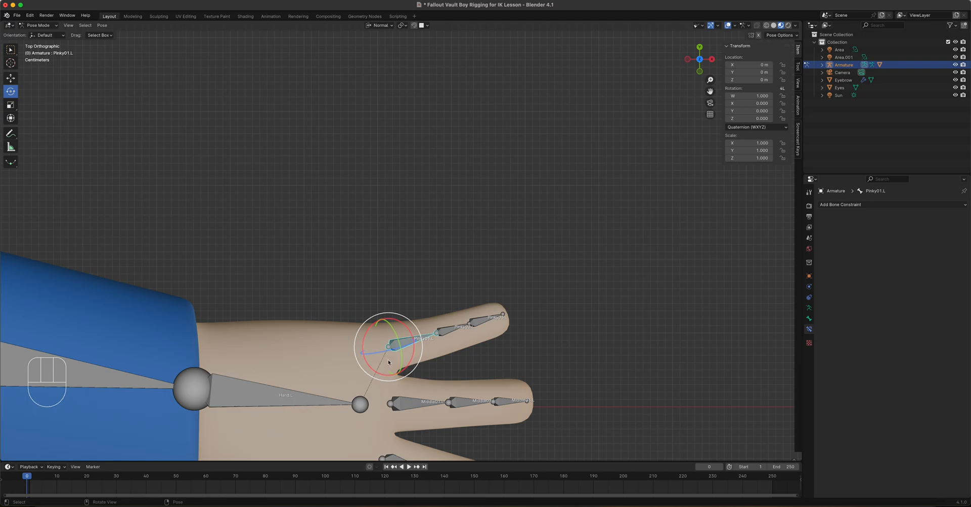
middle_click_drag(324, 318, 321, 266, "shift")
Test-rotate the Pinky01.L bone about its own Z axis and cancel the rotation
scroll(344, 274, "up", 3)
scroll(426, 313, "up", 1)
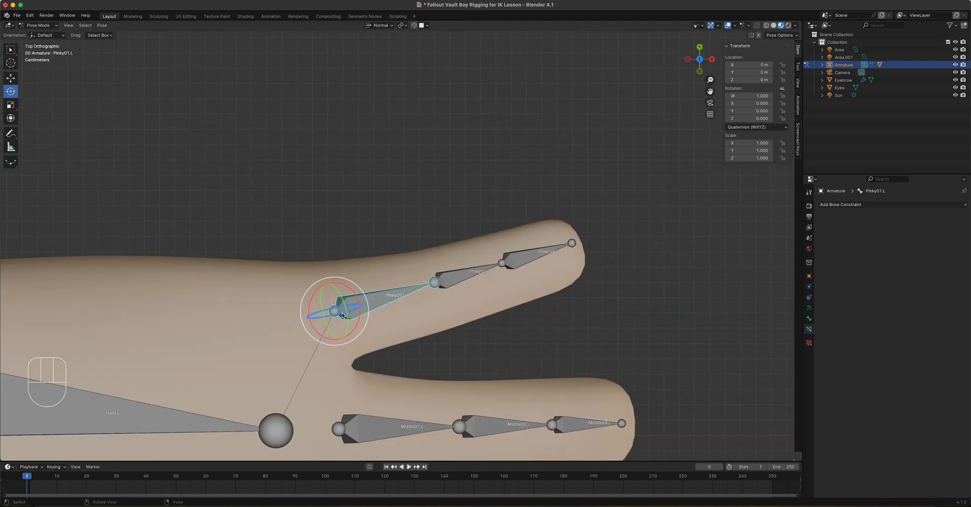
left_click_drag(348, 320, 468, 307)
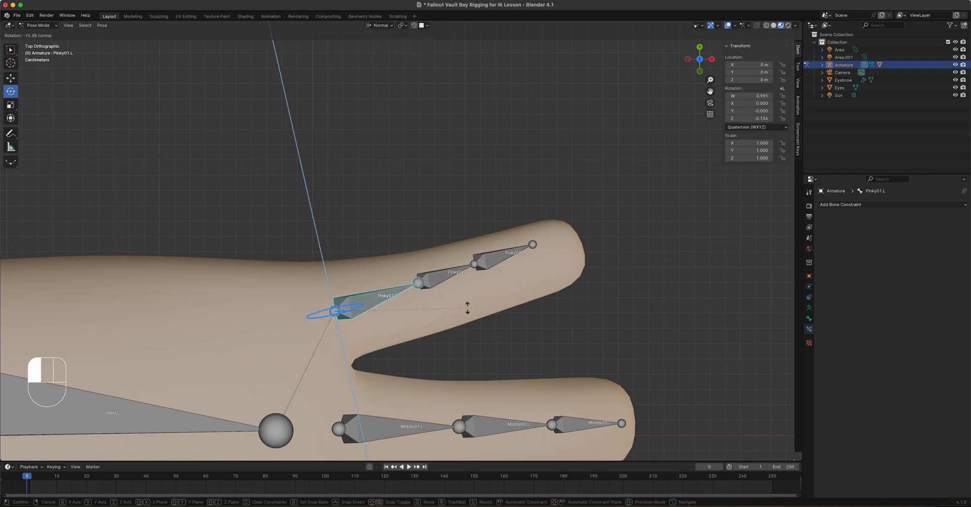
left_click_drag(401, 310, 359, 322)
right_click(362, 319)
right_click(359, 322)
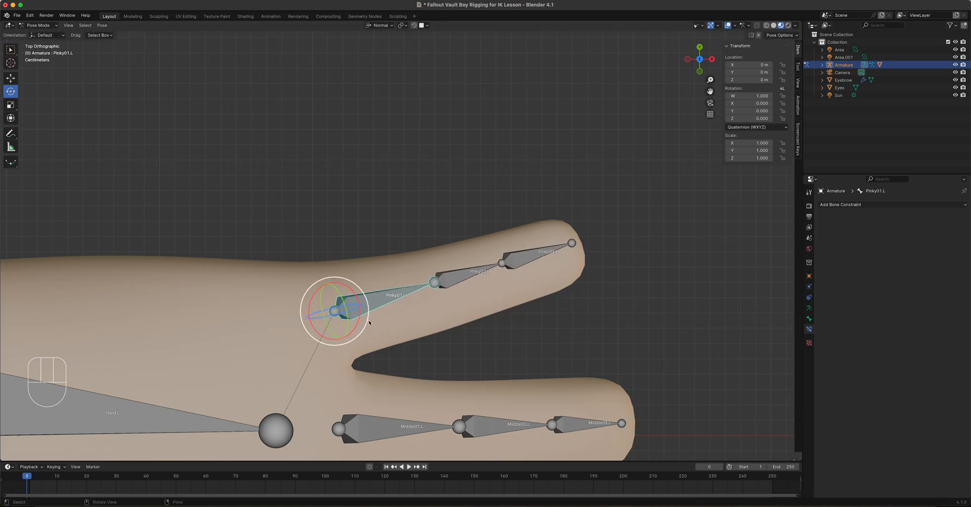
Select the Thumb01.L bone at the base of the left thumb
scroll(514, 295, "down", 4)
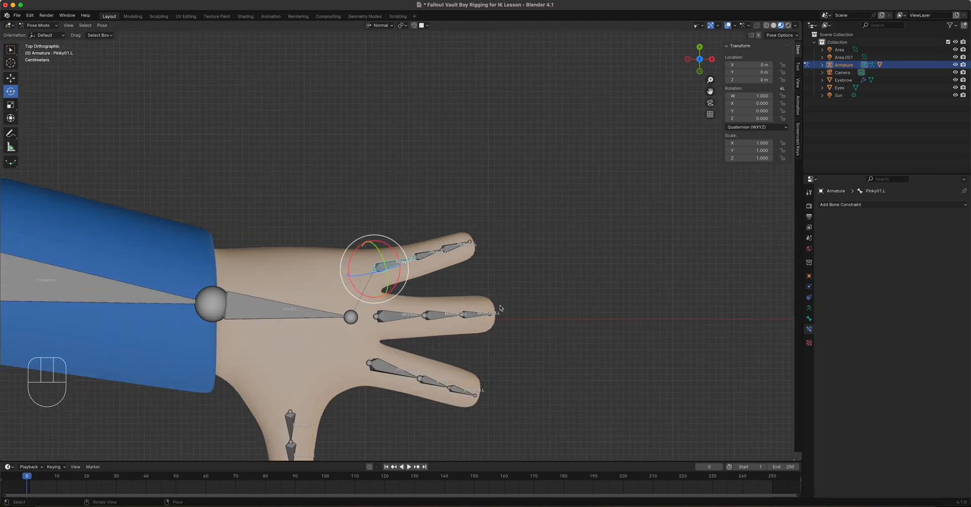
scroll(491, 296, "up", 3)
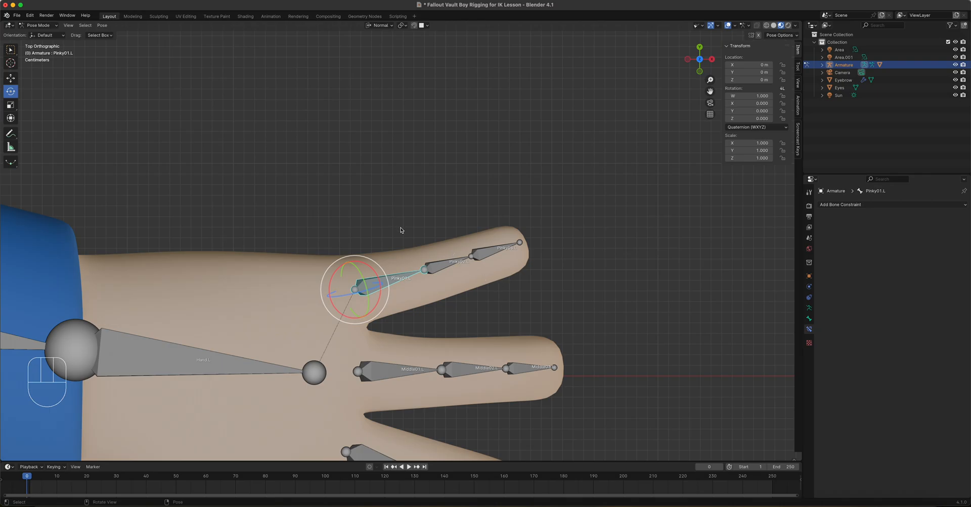
middle_click_drag(427, 321, 422, 308)
scroll(422, 309, "down", 4)
middle_click_drag(406, 261, 394, 234)
middle_click_drag(404, 178, 445, 205, "shift")
scroll(396, 224, "up", 10)
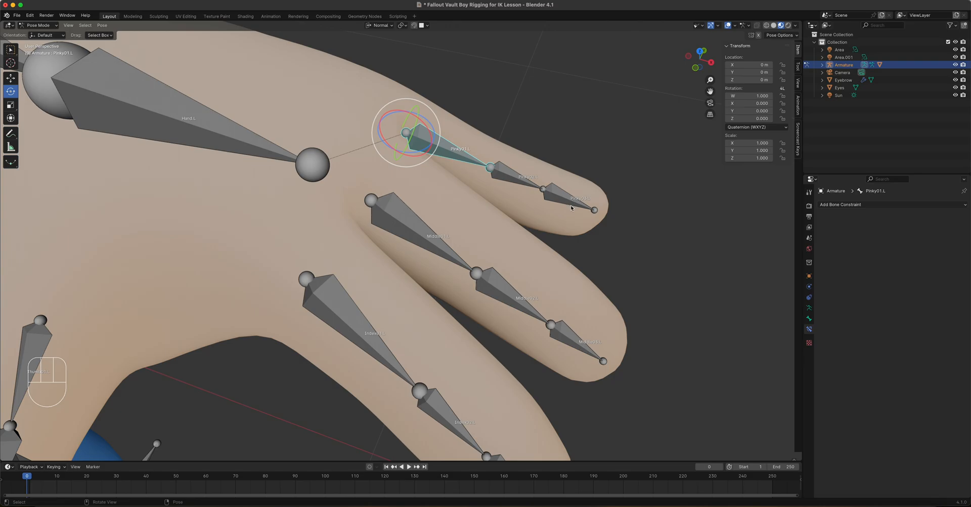
middle_click_drag(572, 208, 428, 205, "shift")
left_click(283, 165)
scroll(356, 195, "down", 6)
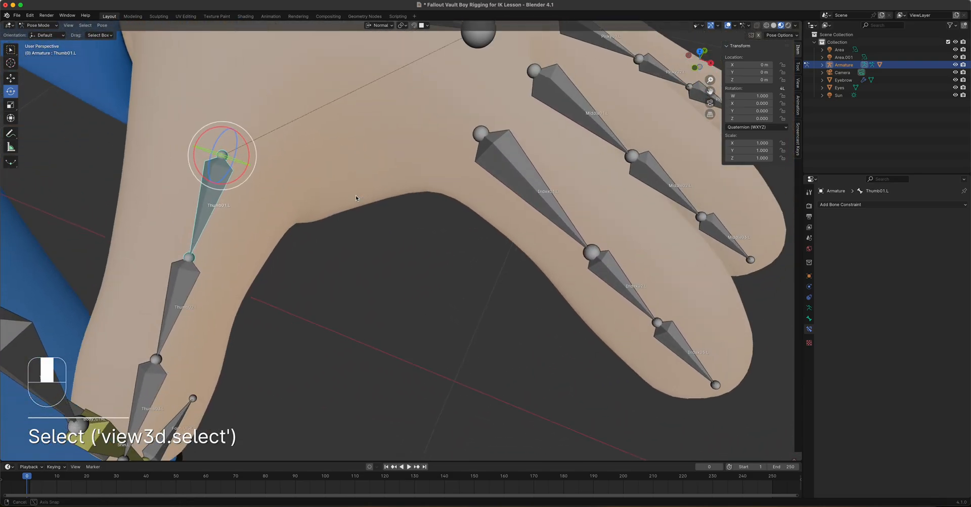
scroll(354, 202, "up", 4)
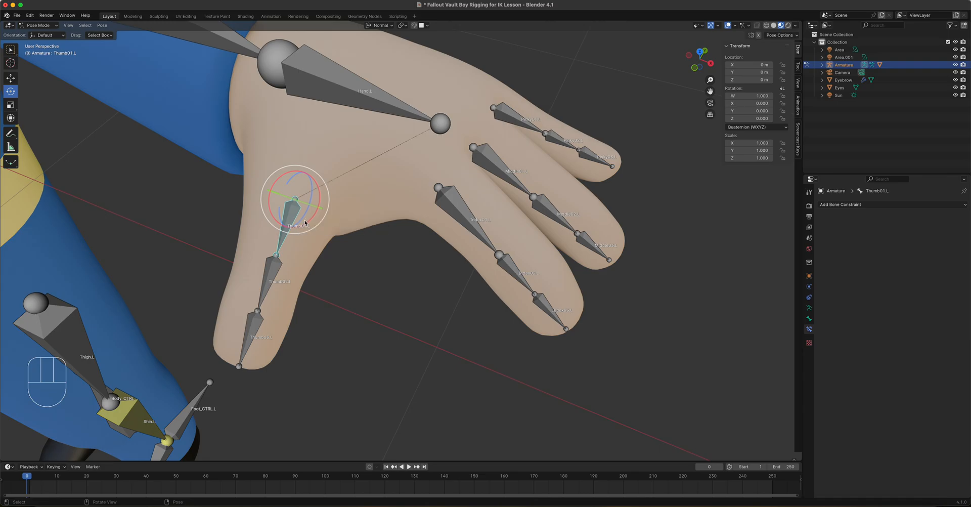
Test-rotate the Thumb01.L bone with the rotation gizmo and cancel each rotation
middle_click_drag(305, 222, 331, 215)
middle_click_drag(407, 189, 423, 253, "shift")
middle_click_drag(462, 217, 491, 211, "shift")
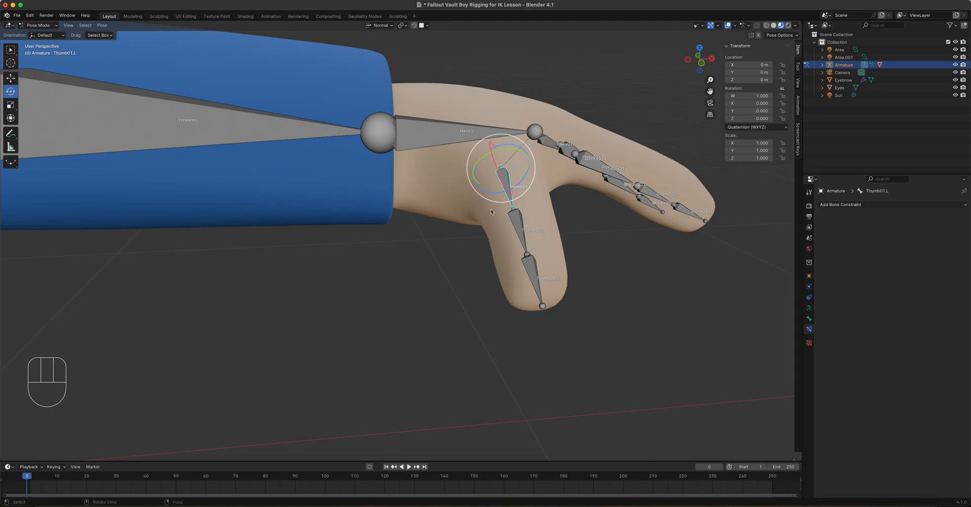
left_click_drag(510, 195, 513, 197)
right_click(513, 196)
left_click_drag(525, 177, 519, 198)
right_click(518, 198)
Add a Copy Rotation constraint to the Index02.L bone
middle_click_drag(539, 211, 489, 247, "shift")
middle_click_drag(380, 301, 431, 234, "shift")
scroll(431, 235, "up", 2)
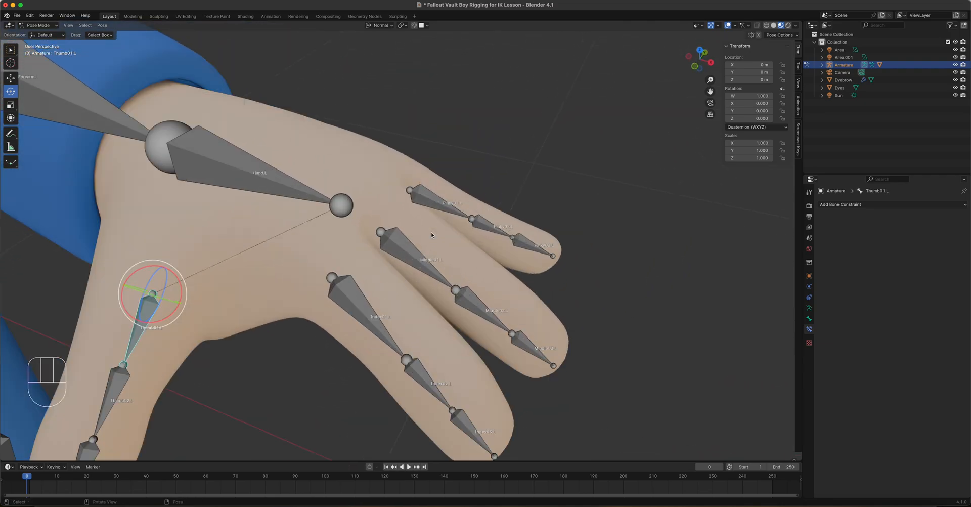
left_click(423, 379)
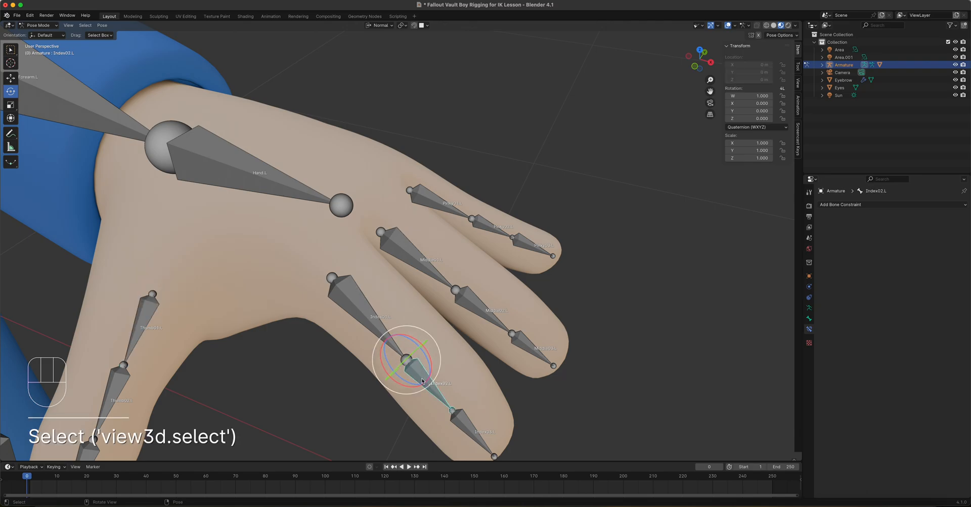
middle_click_drag(422, 380, 409, 219, "shift")
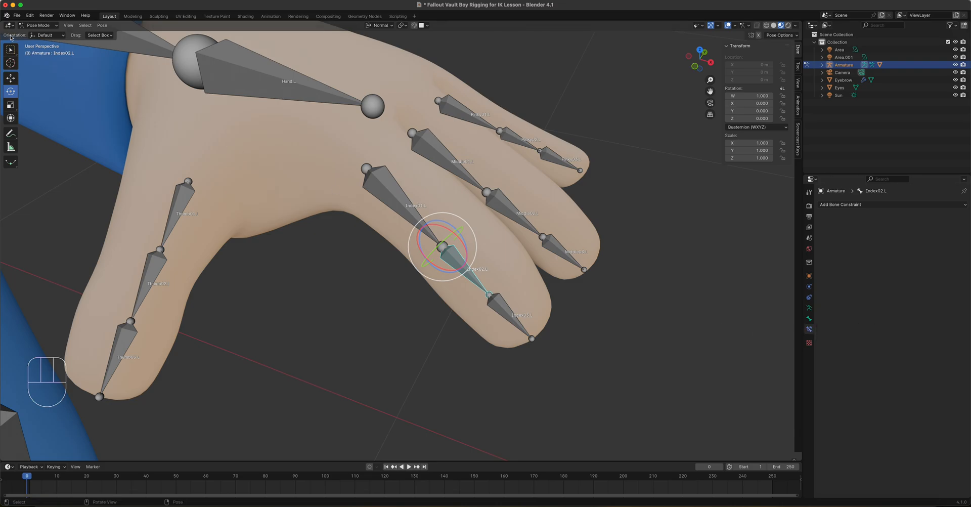
left_click(864, 205)
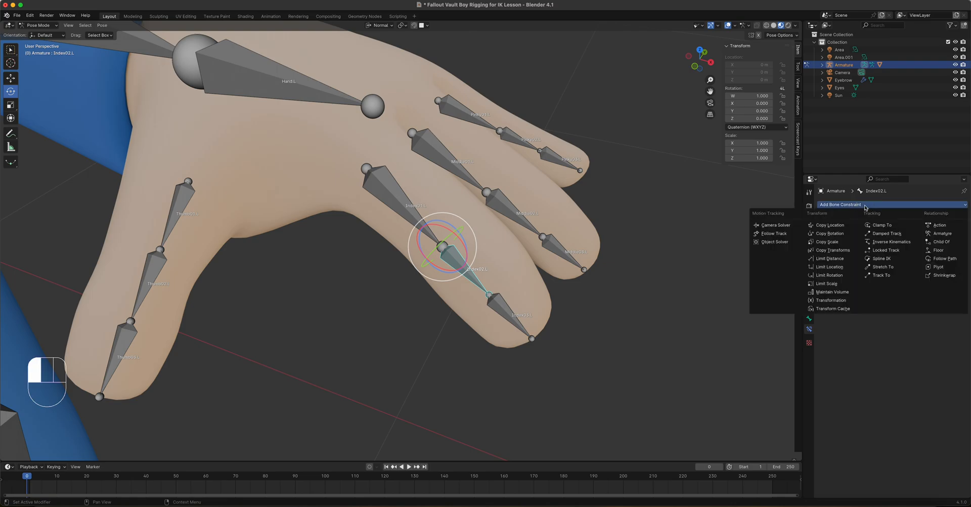
left_click(847, 235)
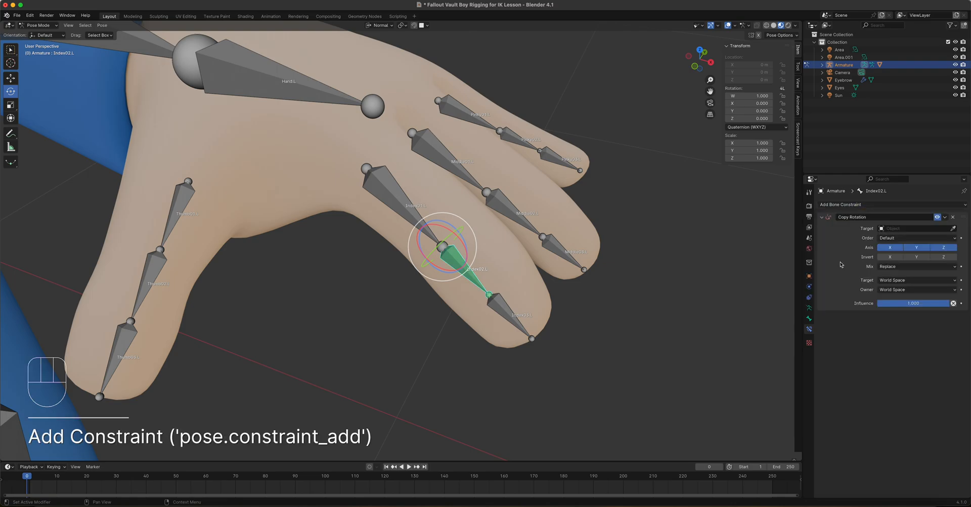
Set the Index02.L Copy Rotation constraint's target to Armature and its target bone to Index01.L
left_click(906, 229)
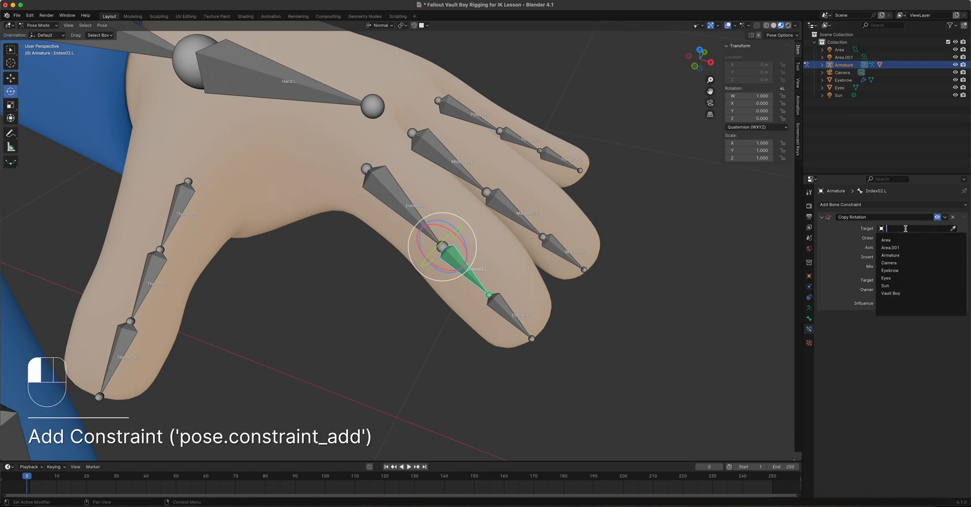
left_click(906, 255)
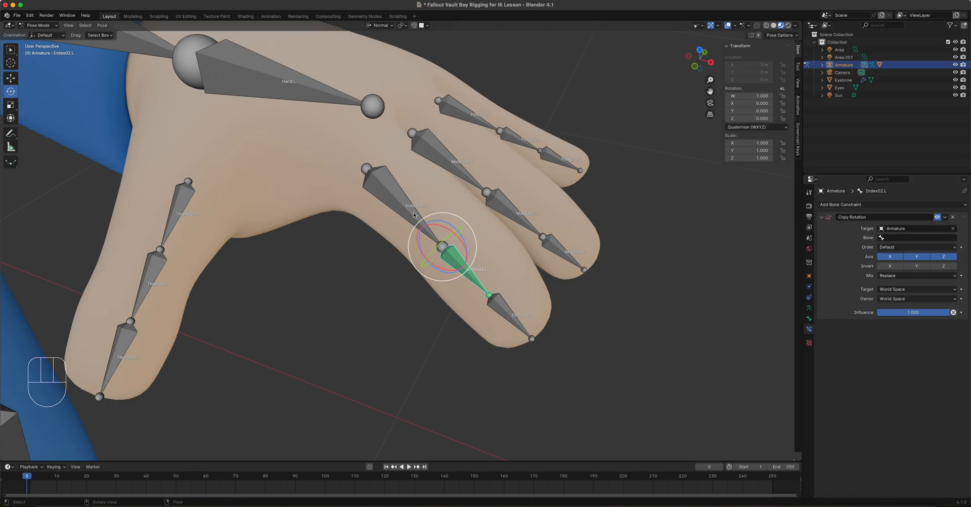
left_click(903, 238)
scroll(909, 279, "down", 12)
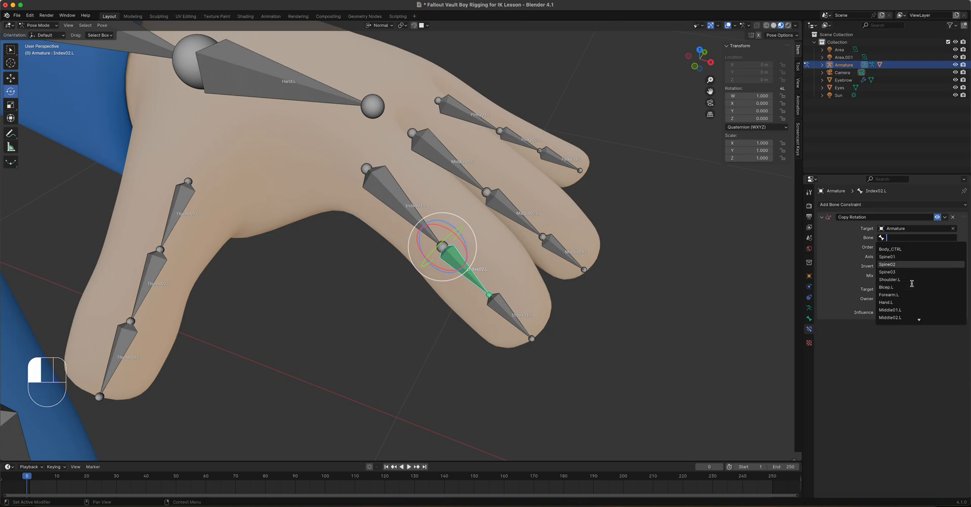
scroll(906, 279, "down", 2)
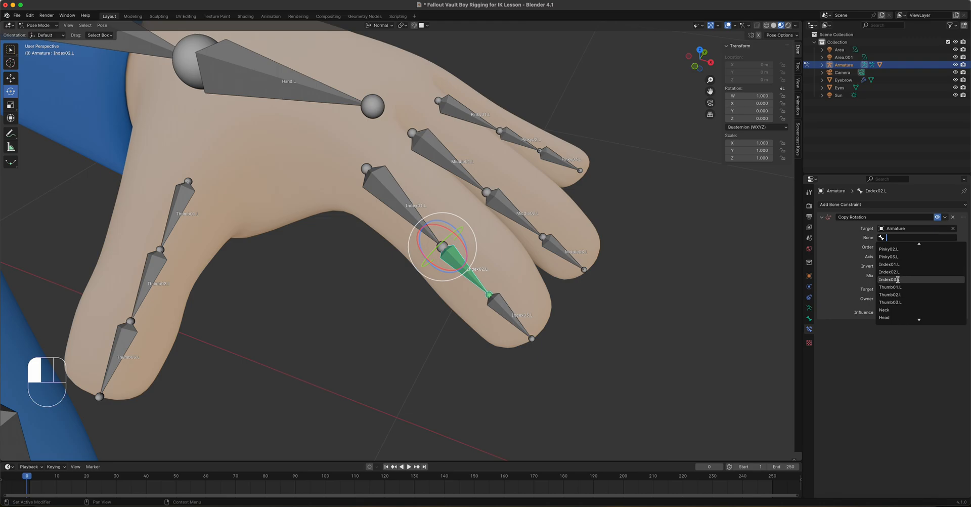
left_click(855, 356)
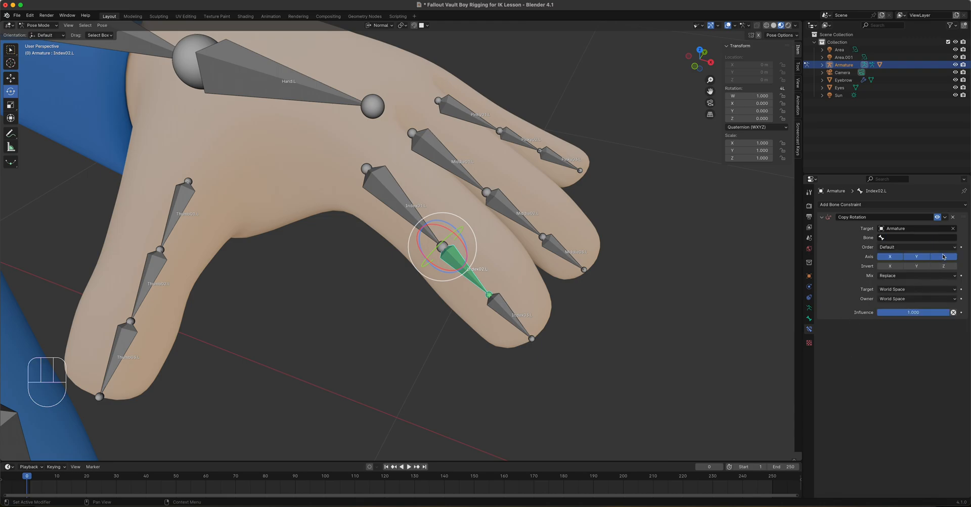
left_click(900, 237)
scroll(903, 286, "down", 10)
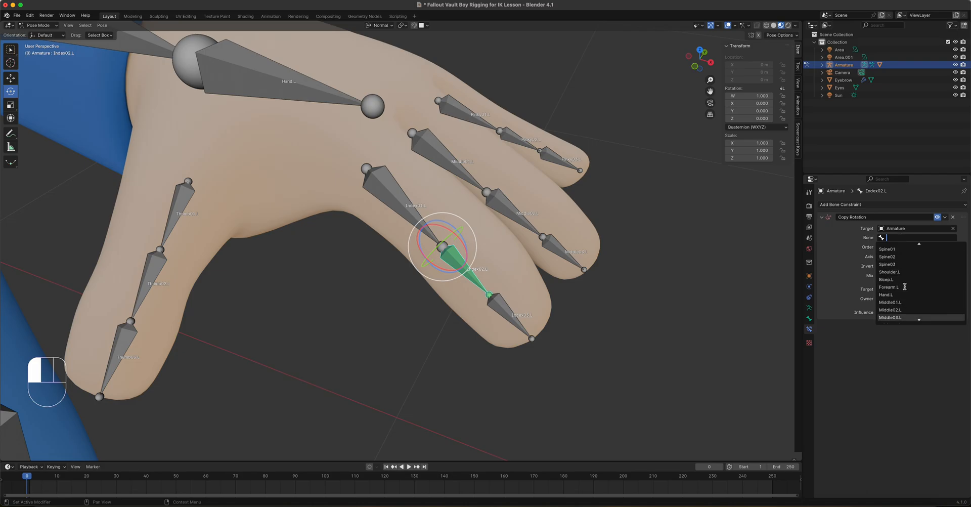
scroll(899, 290, "down", 6)
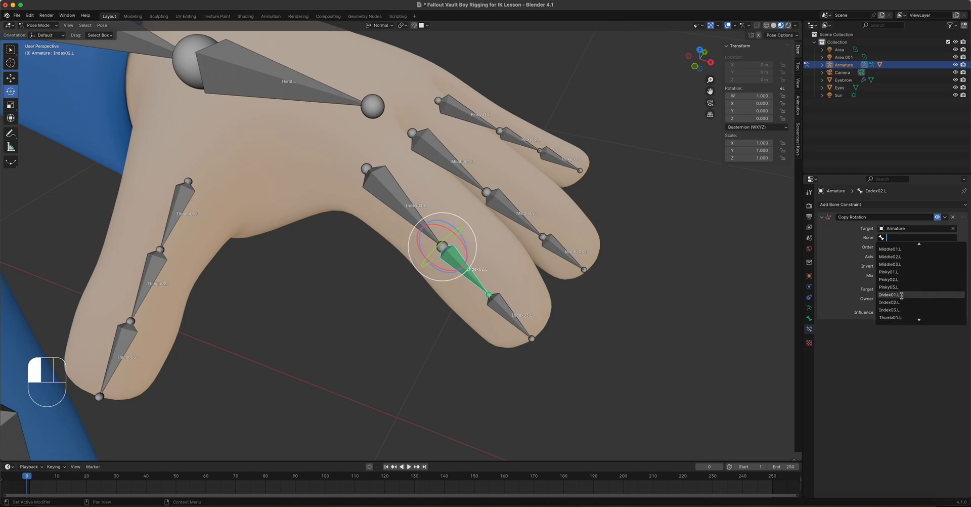
left_click(901, 296)
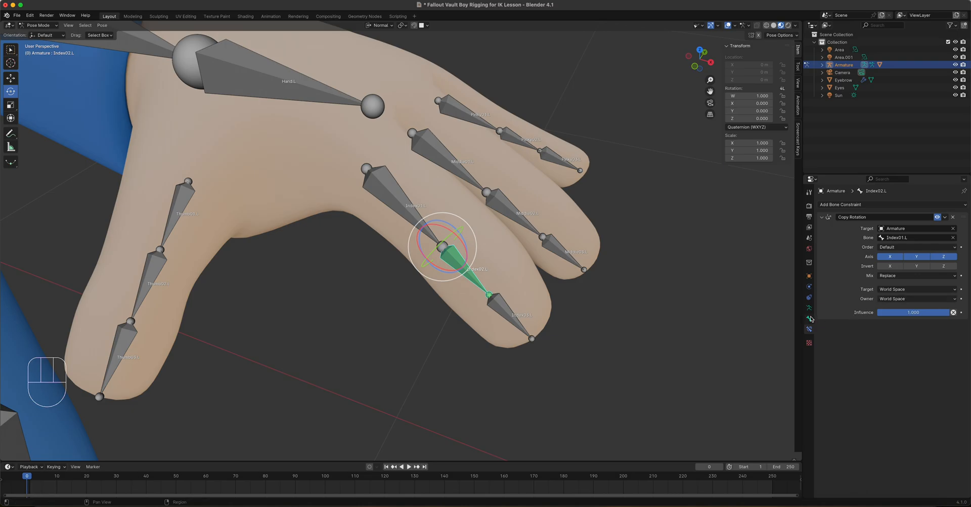
Restrict the Index02.L Copy Rotation constraint to the Z axis and set its target and owner spaces to Local Space
mouse_move(618, 284)
middle_mouse_down()
mouse_move(590, 283)
mouse_move(616, 284)
middle_mouse_up()
left_click(916, 256)
left_click(892, 258)
left_click(919, 289)
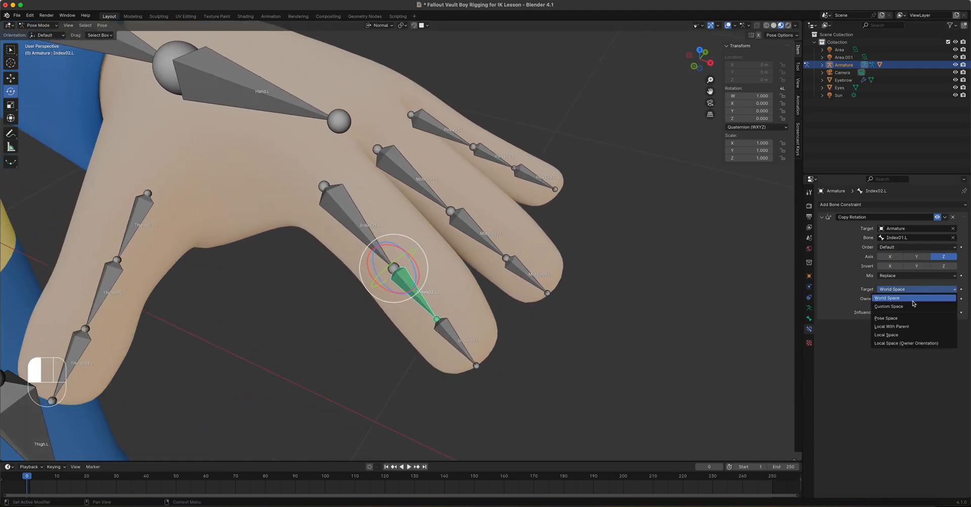
left_click(907, 335)
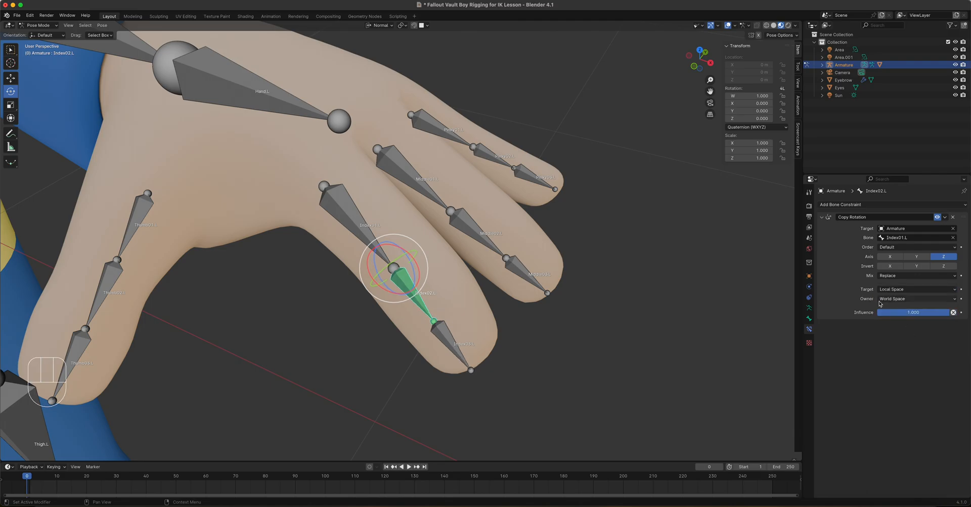
left_click(891, 299)
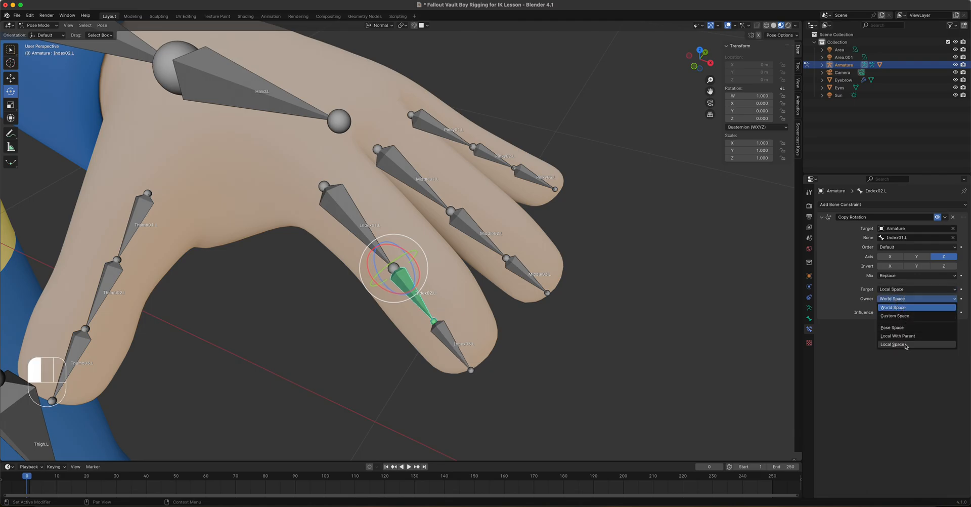
left_click(906, 346)
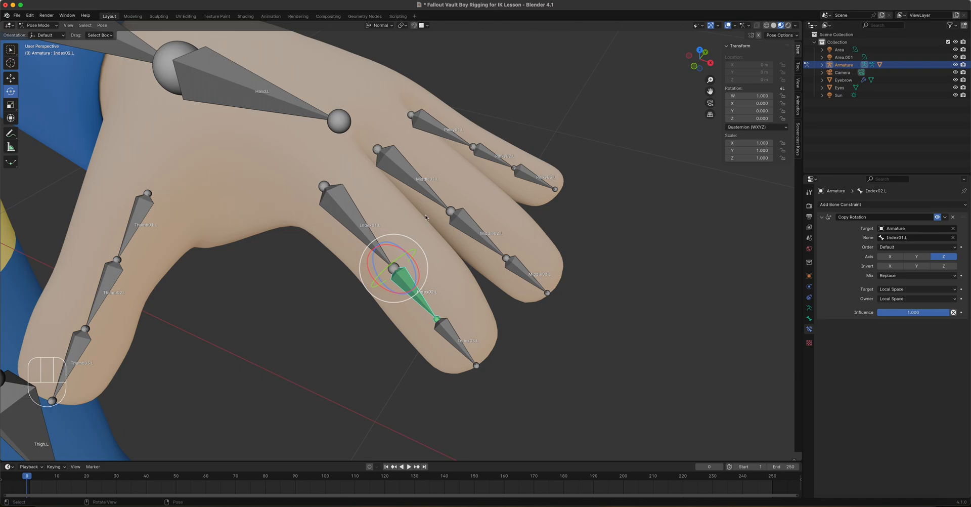
Test-rotate the Index01.L bone about its own Z axis and cancel the rotation
left_click(347, 204)
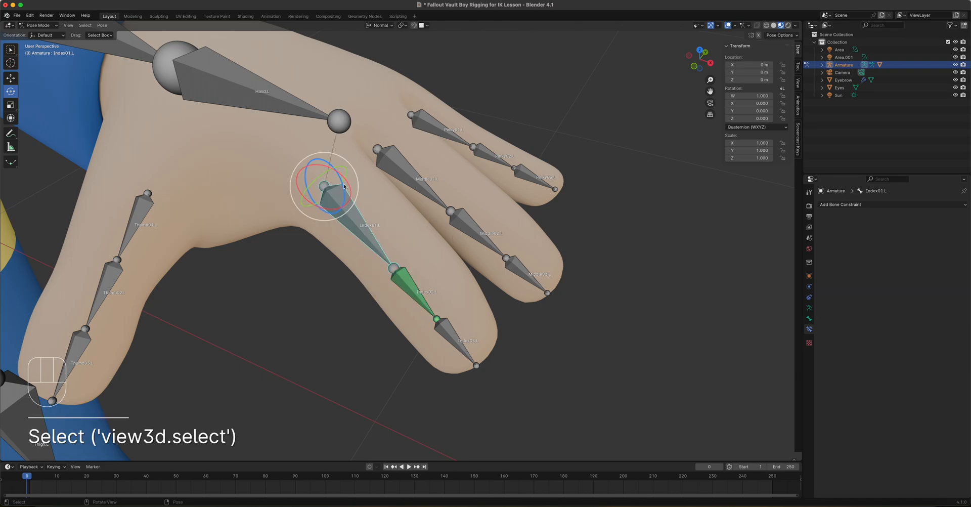
mouse_move(343, 185)
left_mouse_down()
mouse_move(346, 202)
mouse_move(337, 200)
left_mouse_up()
key("Escape")
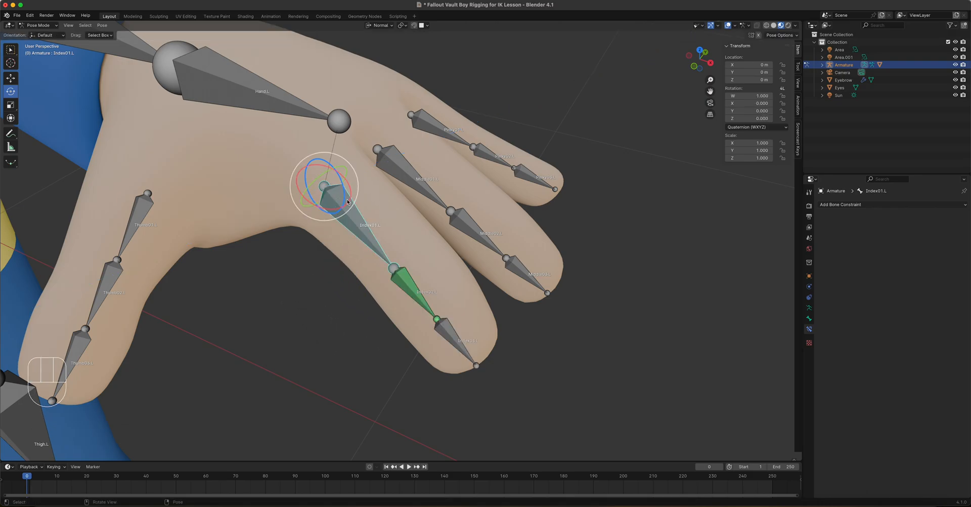
Add a Copy Rotation constraint to the Index03.L bone, targeting the Armature's Index02.L bone
left_click(448, 333)
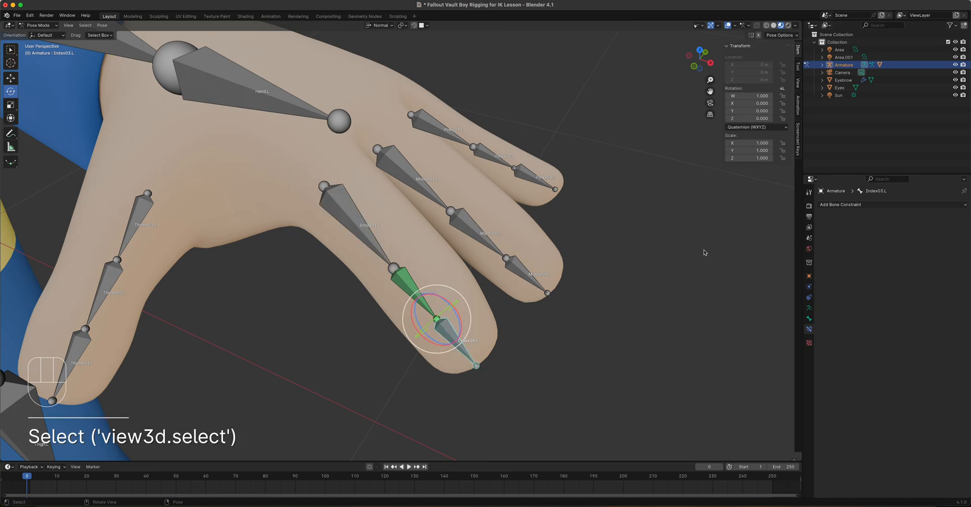
left_click(856, 205)
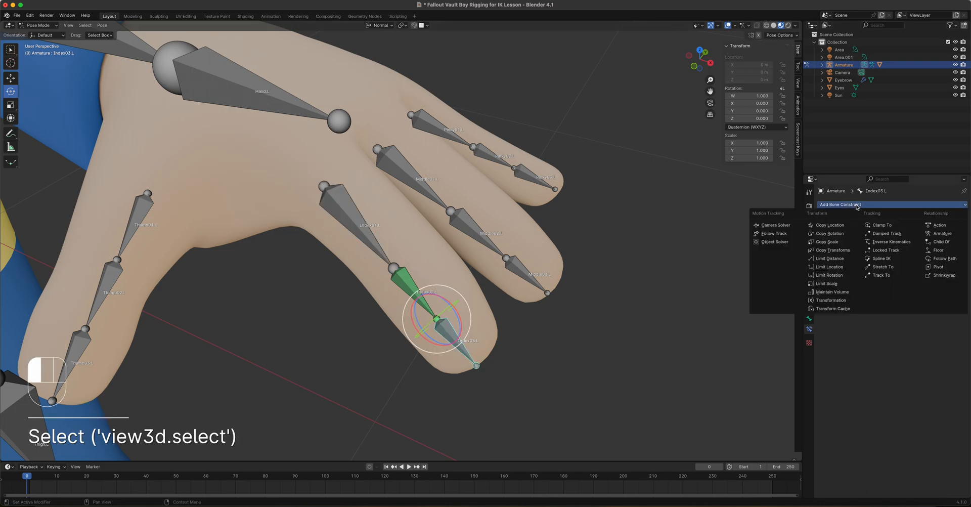
left_click(830, 233)
left_click(897, 230)
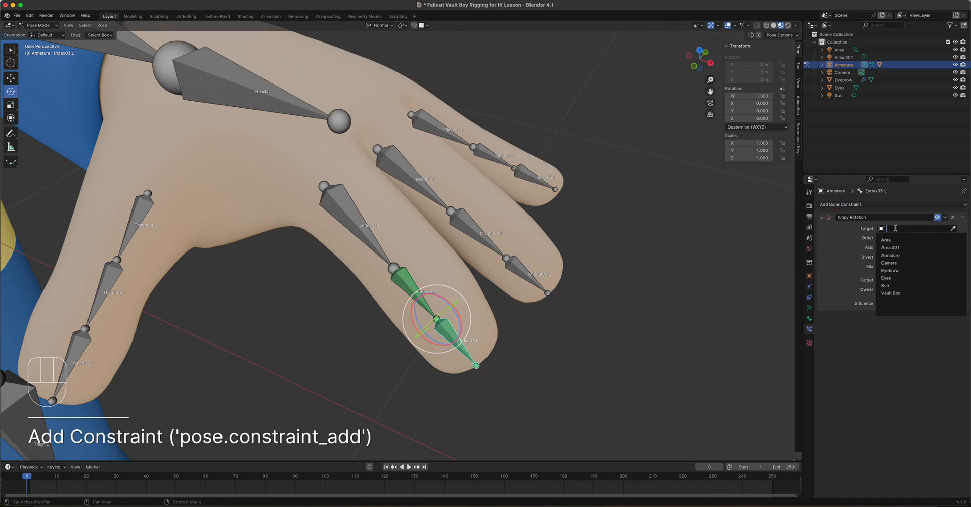
left_click(900, 251)
left_click(900, 238)
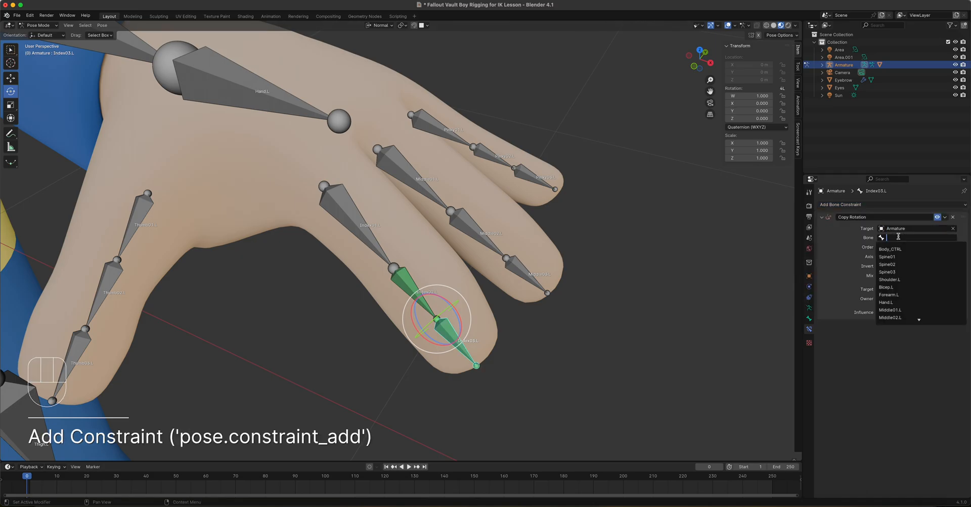
scroll(905, 289, "down", 3)
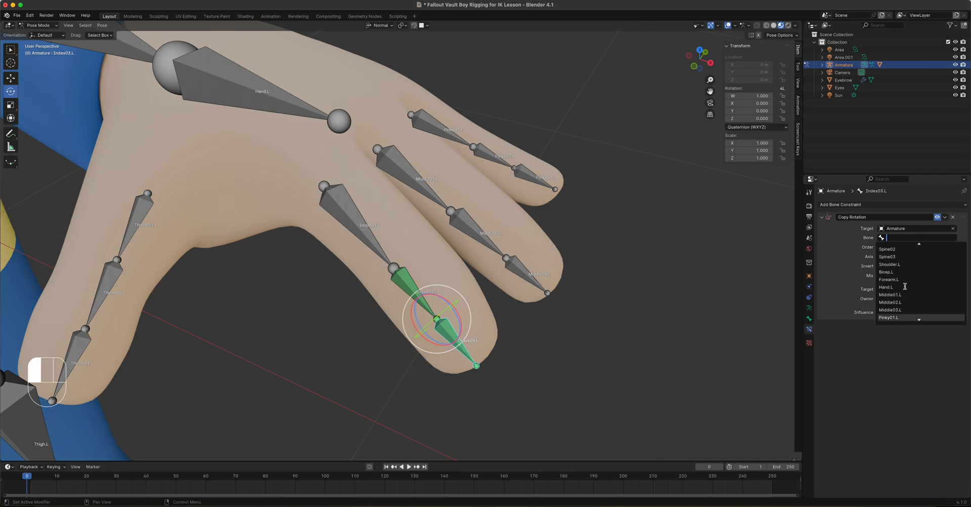
scroll(910, 299, "down", 3)
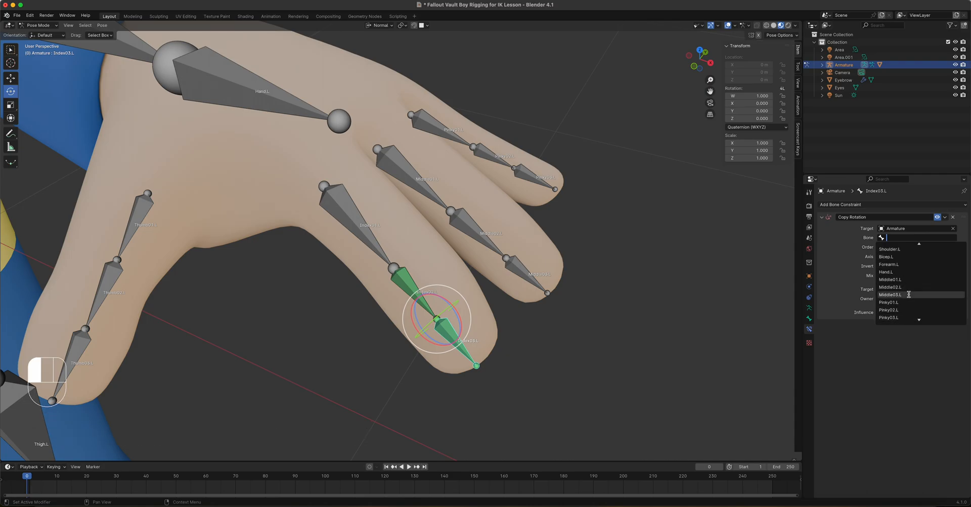
scroll(910, 301, "down", 2)
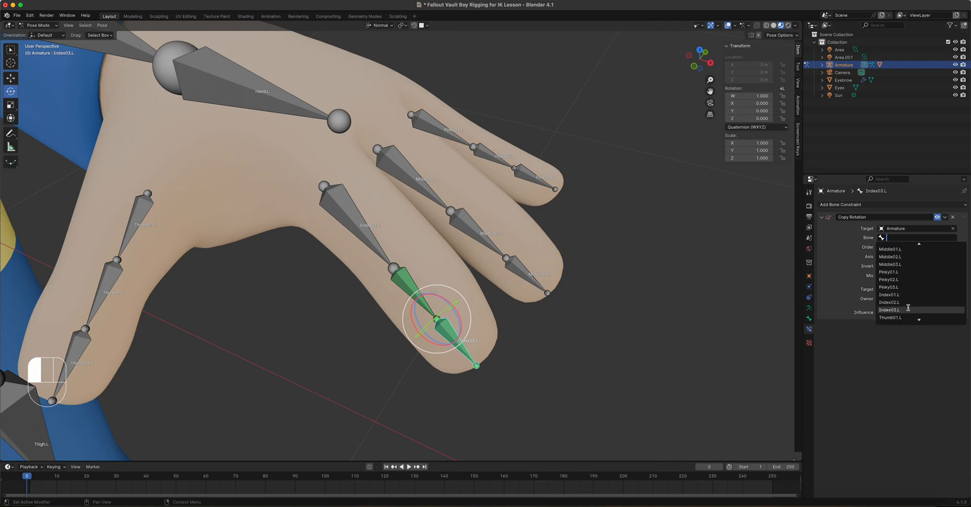
left_click(910, 303)
Restrict the Index03.L Copy Rotation constraint to the Z axis, with both target and owner in Local Space
left_click(917, 258)
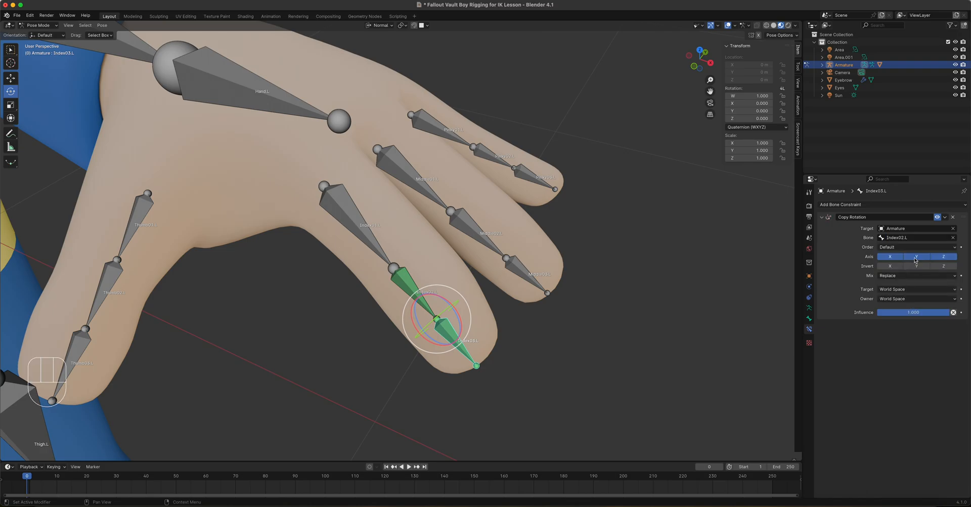
left_click(919, 291)
left_click(903, 335)
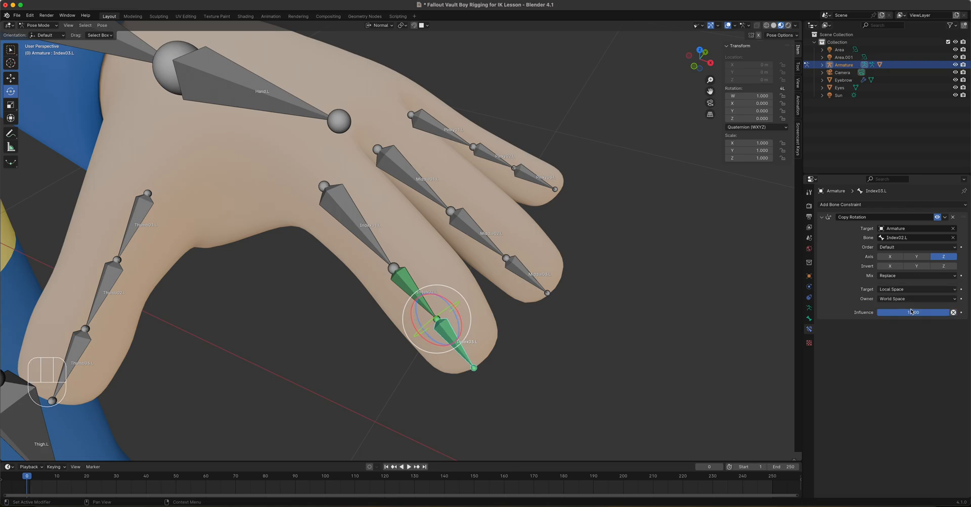
left_click(912, 298)
left_click(909, 345)
Curl the index finger by rotating Index01.L about its own Z axis, and check the Index03.L bone's constraint from another angle
left_click(347, 214)
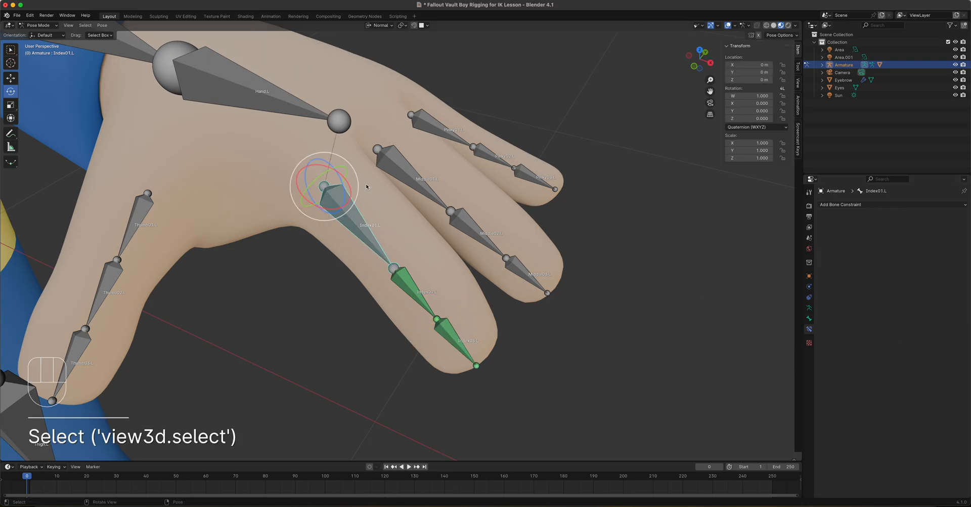
left_click_drag(337, 175, 344, 207)
left_click(288, 276)
middle_click_drag(288, 276, 489, 232)
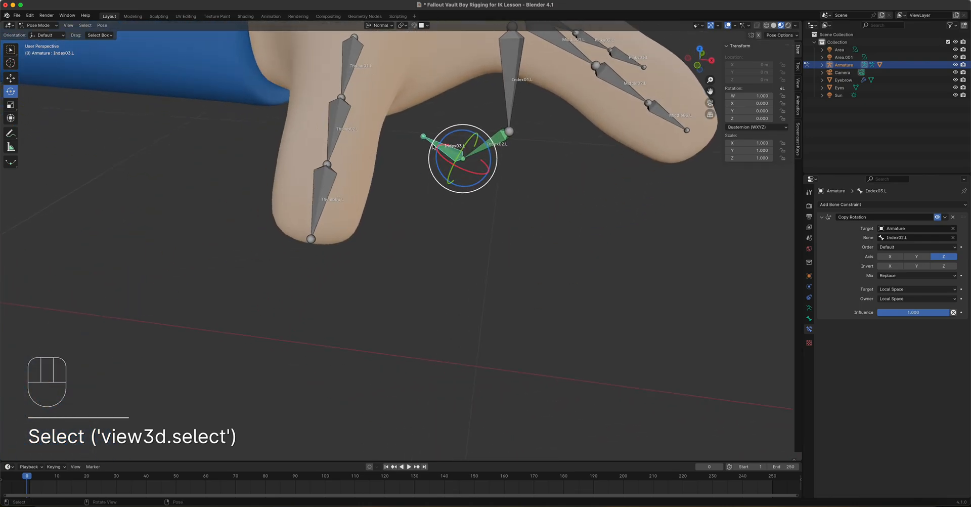
mouse_move(946, 312)
left_mouse_down()
mouse_move(923, 313)
mouse_move(946, 312)
left_mouse_up()
middle_click_drag(560, 180, 539, 189)
Add a Copy Rotation constraint to the Middle02.L bone, with Armature as target and Middle01.L as target bone
left_click(503, 226)
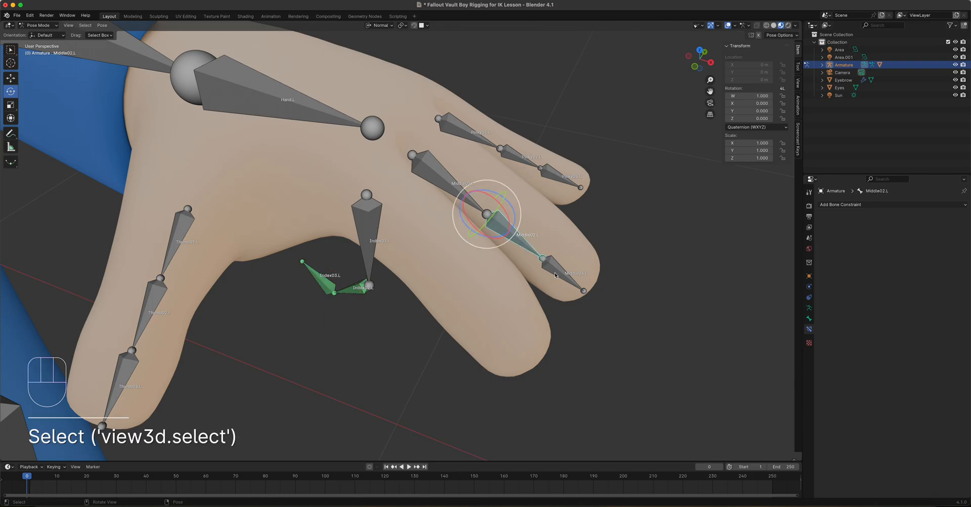
left_click(879, 205)
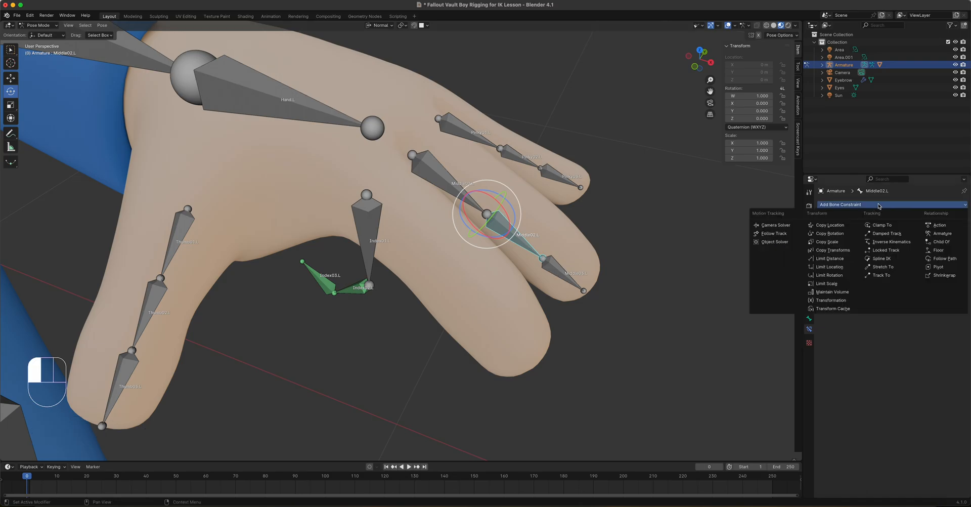
left_click(851, 234)
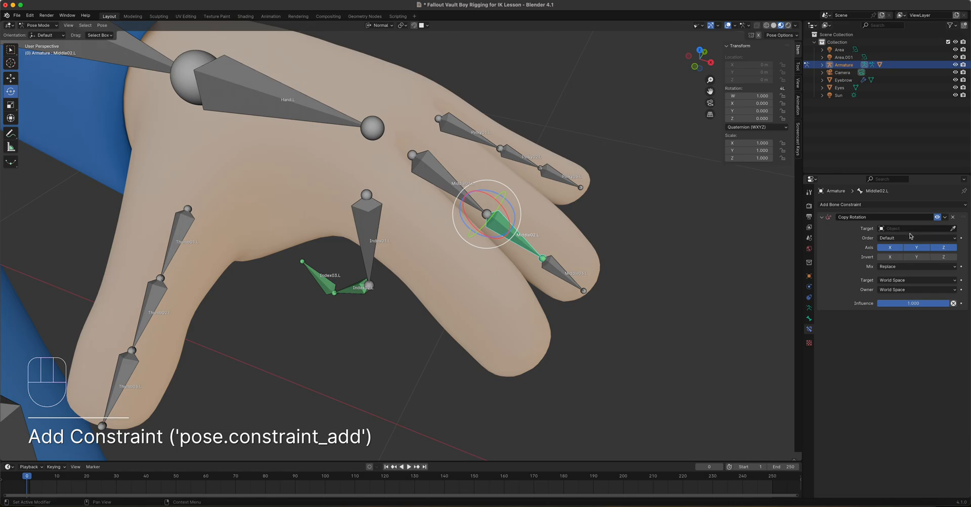
left_click(910, 236)
left_click(906, 228)
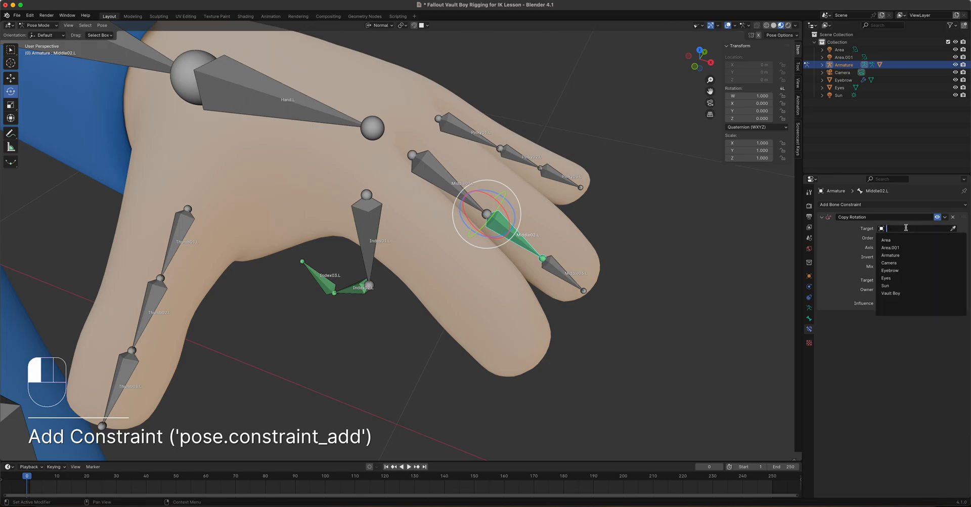
left_click(901, 255)
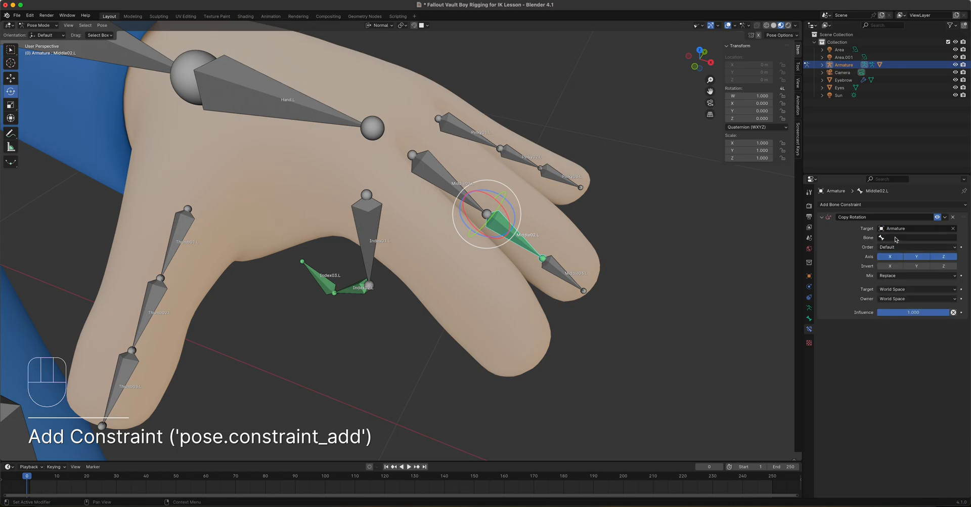
left_click(895, 237)
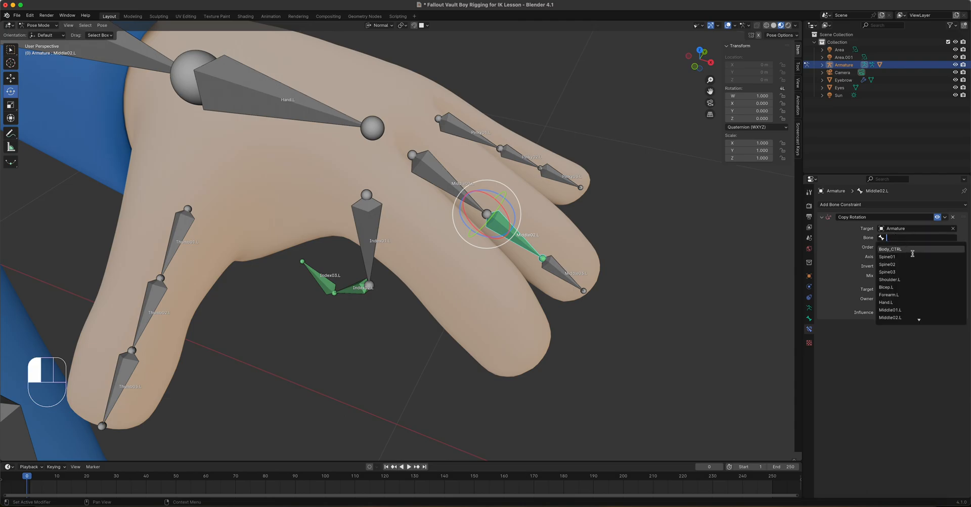
left_click(915, 310)
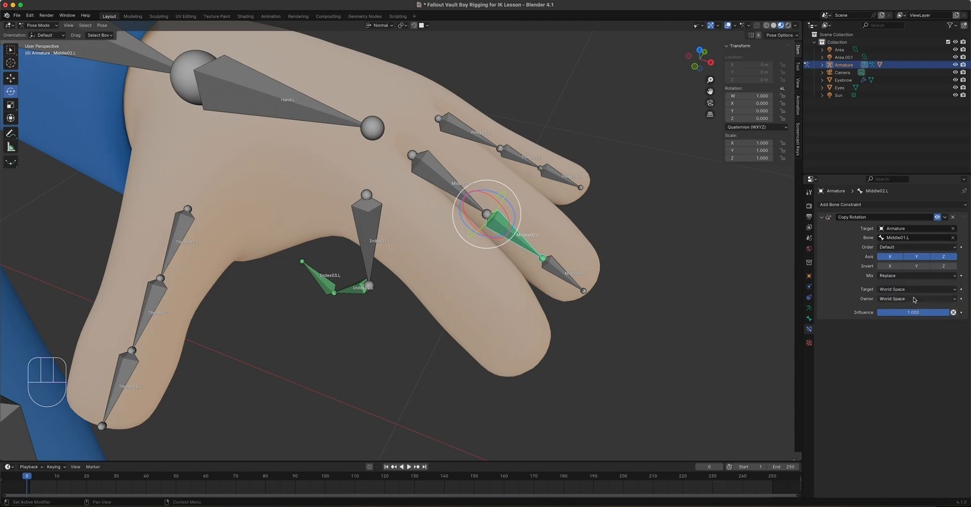
Restrict the Middle02.L Copy Rotation constraint to the Z axis, with both target and owner in Local Space
left_click(916, 256)
left_click(893, 257)
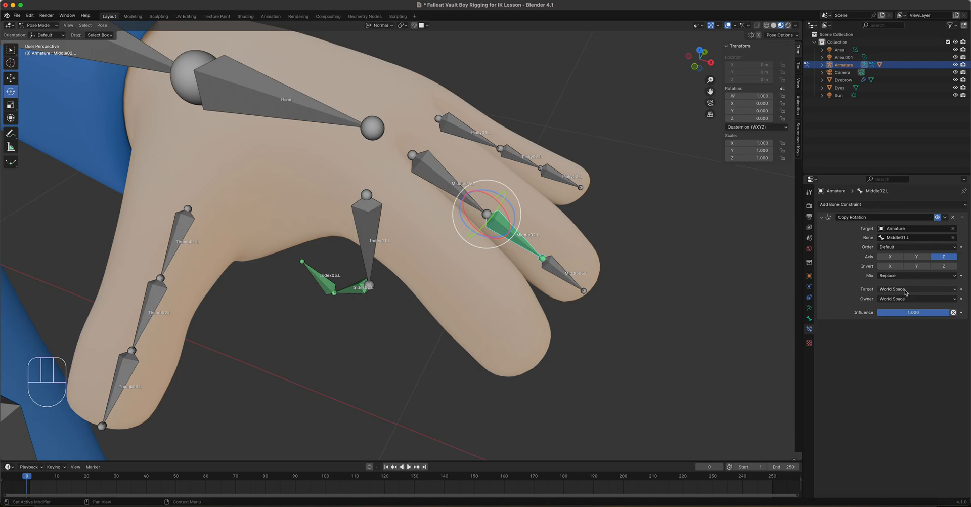
left_click(905, 292)
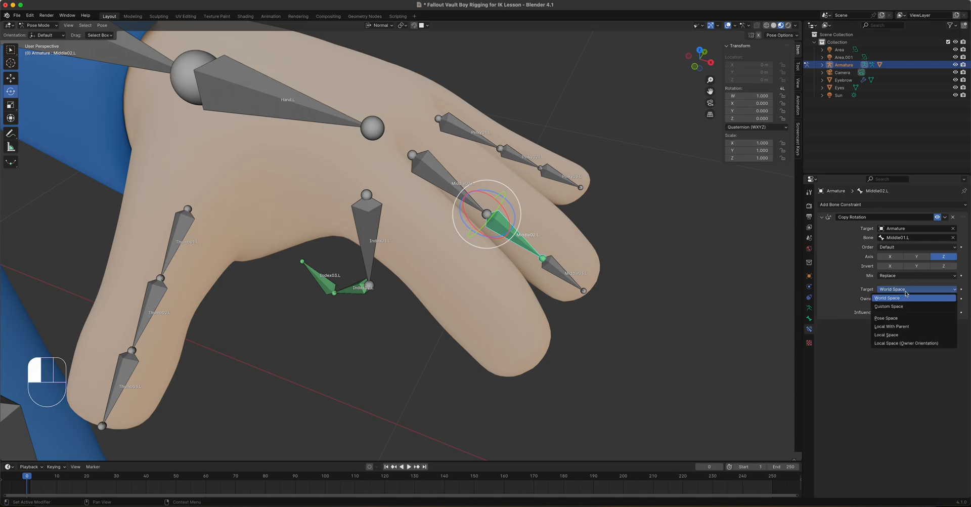
left_click(900, 334)
left_click(906, 299)
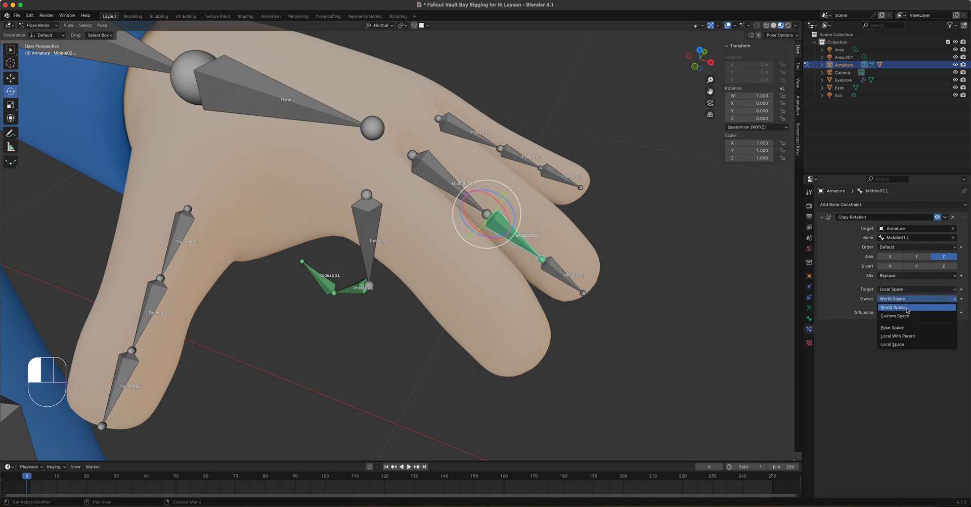
left_click(914, 344)
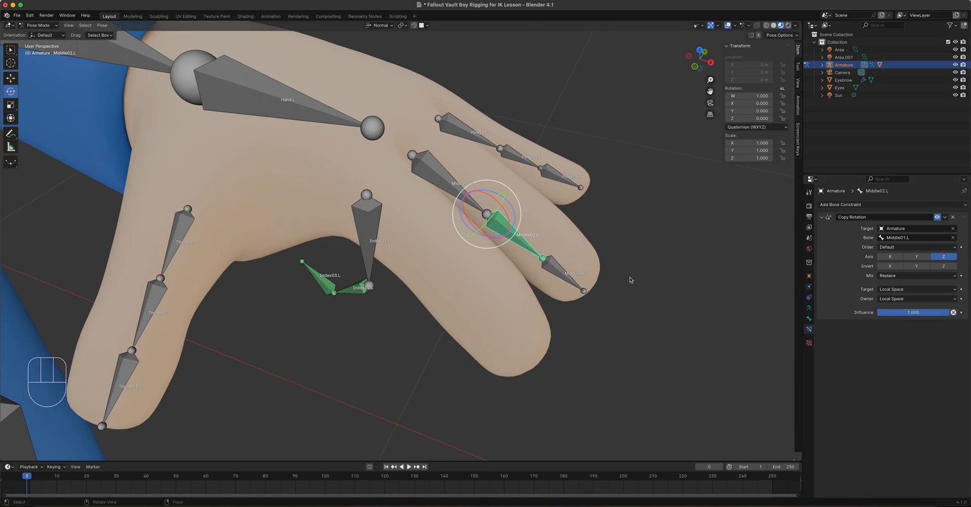
left_click(559, 272)
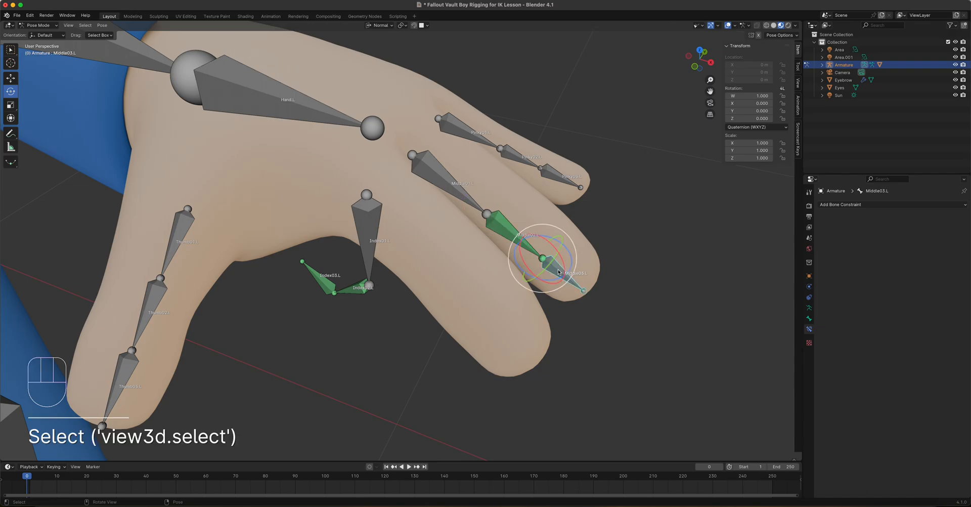
left_click(502, 228, "shift")
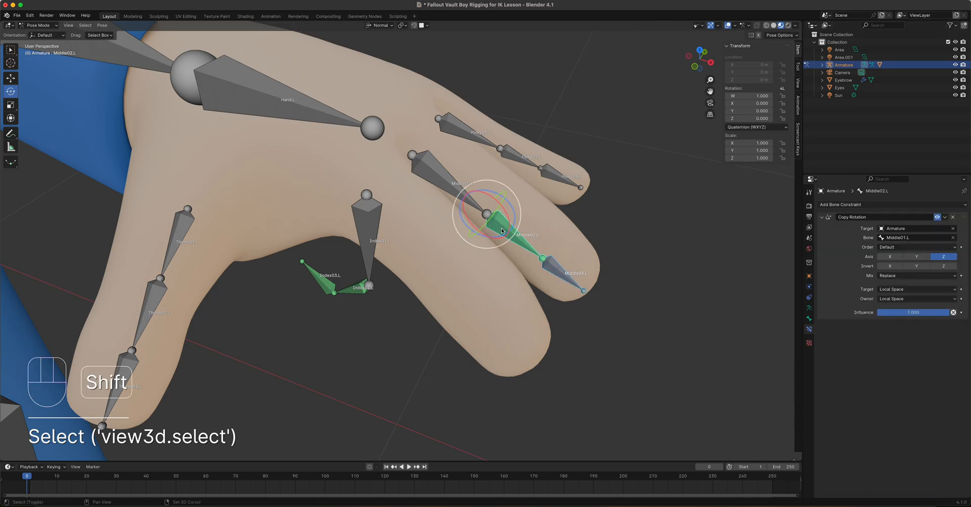
left_click(557, 273)
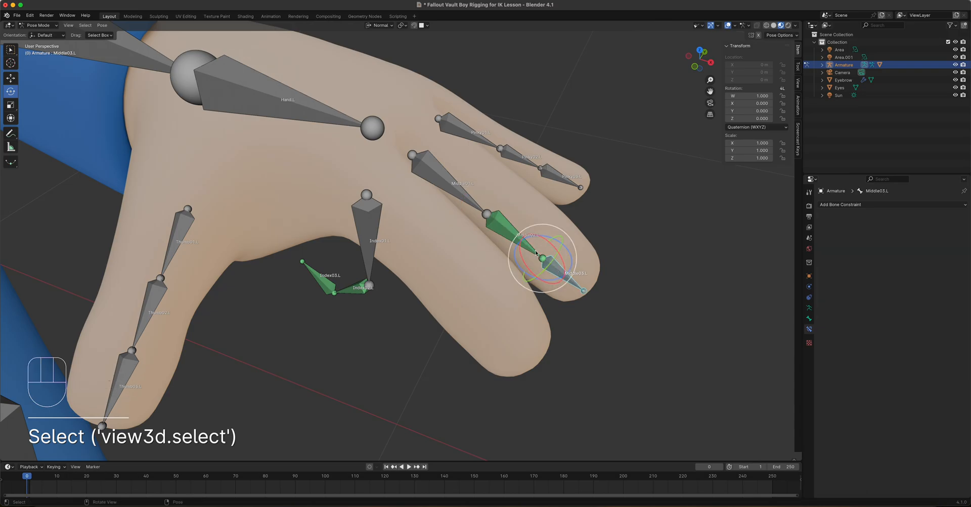
left_click(500, 221, "shift")
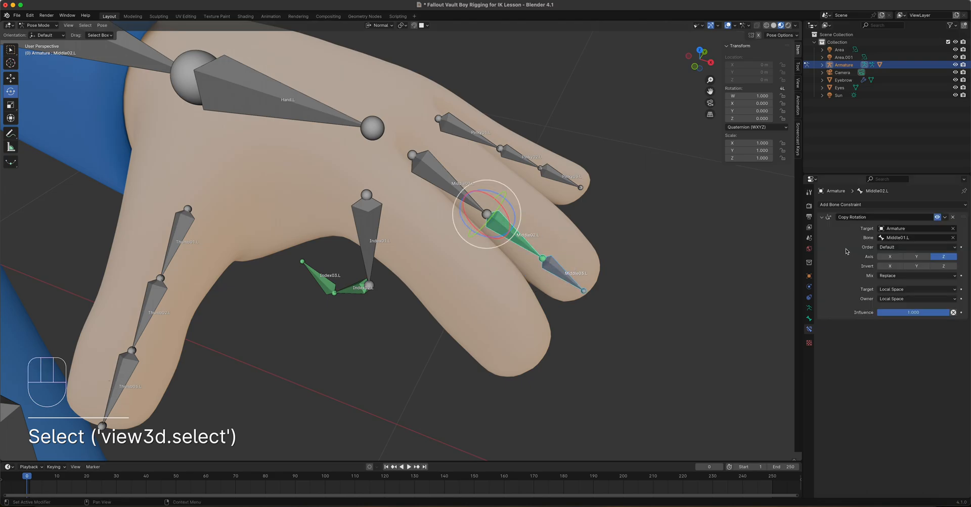
left_click(944, 217)
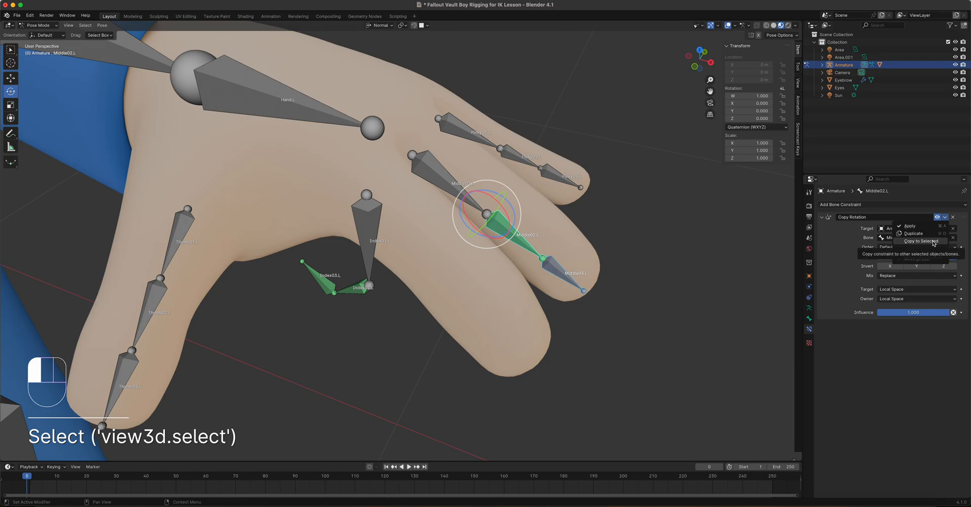
left_click(616, 285)
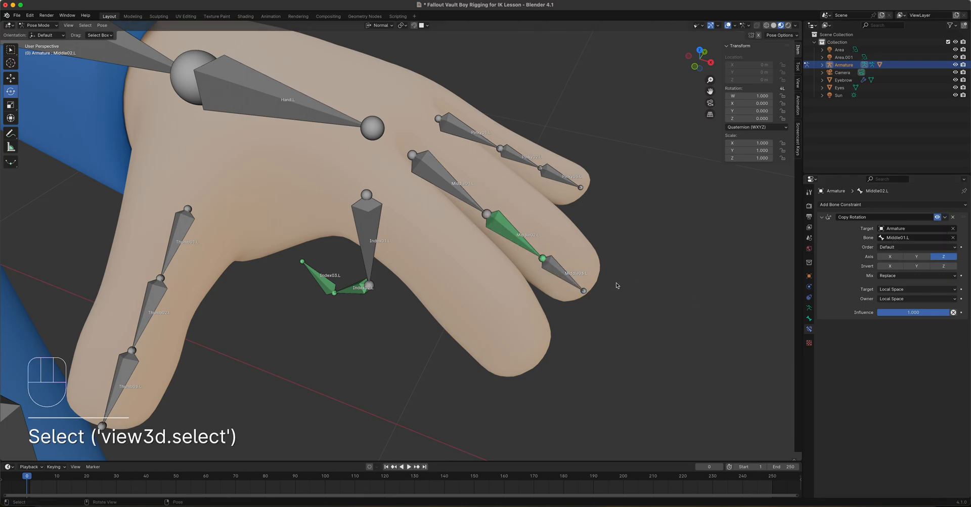
Copy the Middle02.L bone's Copy Rotation constraint to the Middle03.L bone, and open the copy's target bone for editing
left_click(560, 275)
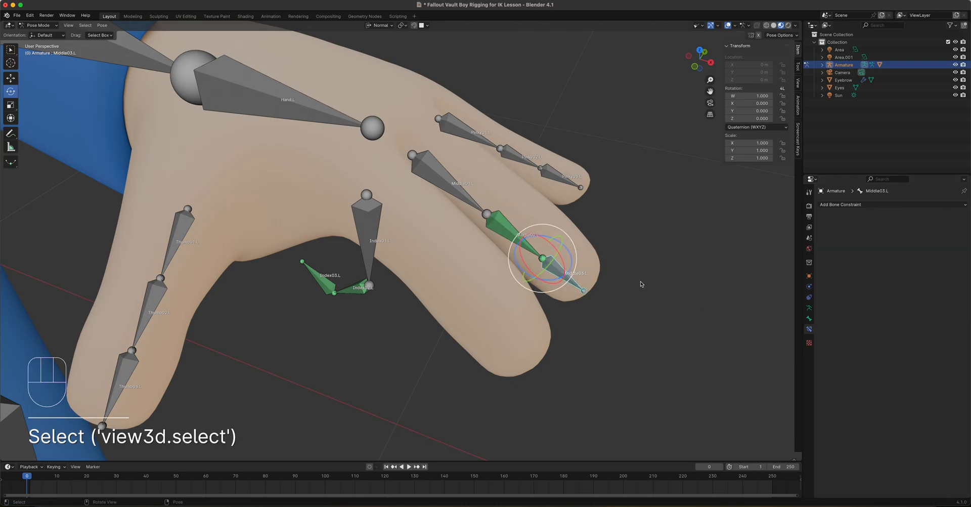
left_click(505, 227, "shift")
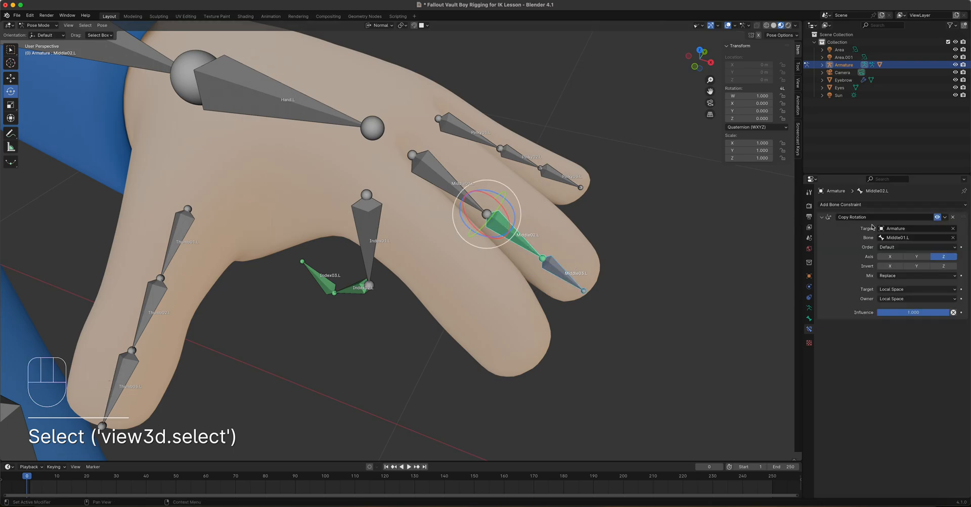
left_click(946, 217)
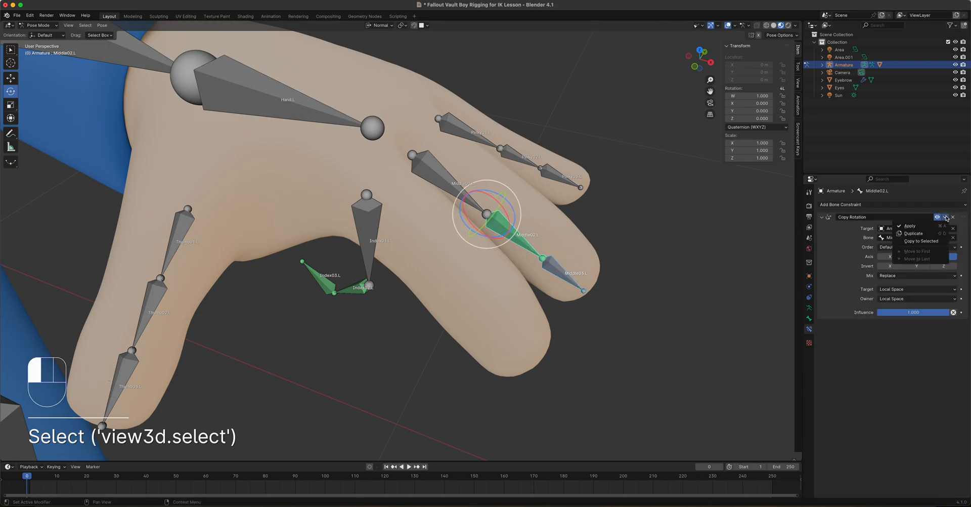
left_click(934, 241)
left_click(562, 274)
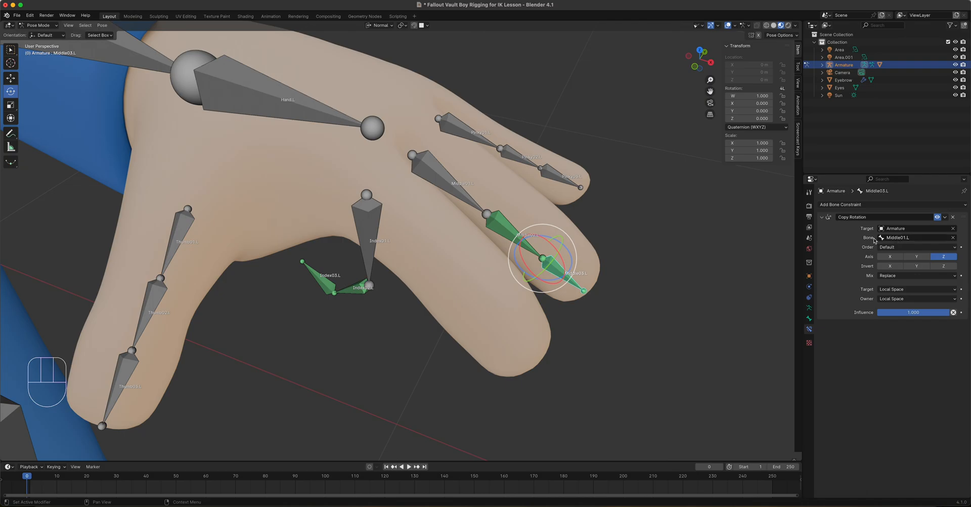
left_click(906, 241)
Test the middle finger's curl by rotating Middle01.L about its own Z axis, and undo the test rotation
left_click(439, 177)
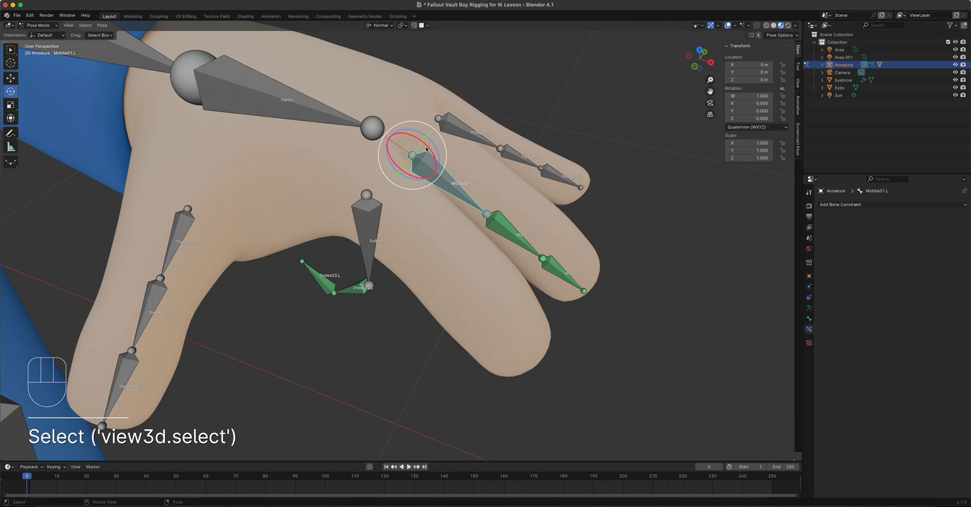
left_click_drag(426, 146, 431, 168)
right_click(431, 168)
middle_click_drag(440, 158, 375, 172)
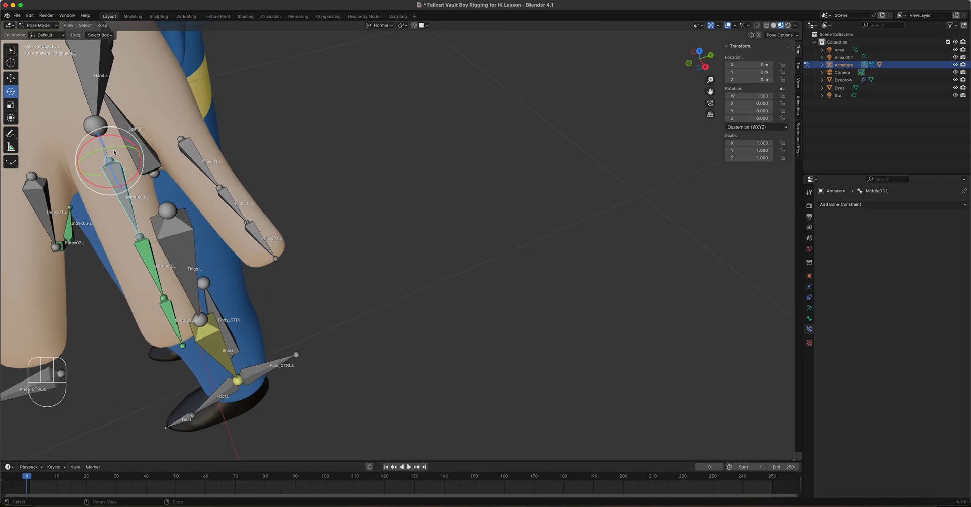
left_click_drag(113, 153, 111, 163)
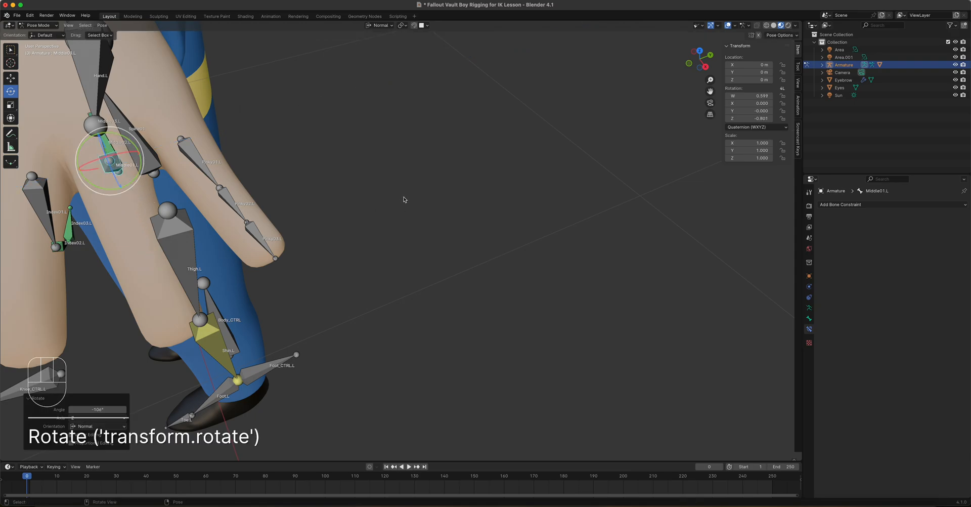
key("super+z")
Copy the Middle02.L bone's Copy Rotation constraint to the Pinky02.L bone, and set the copy's target bone to Pinky01.L
middle_click_drag(398, 199, 447, 219)
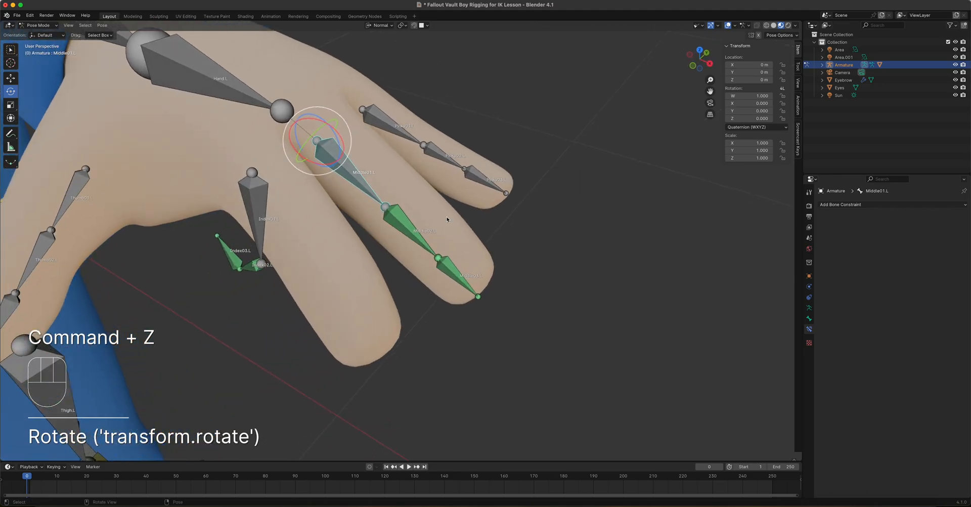
left_click(439, 153)
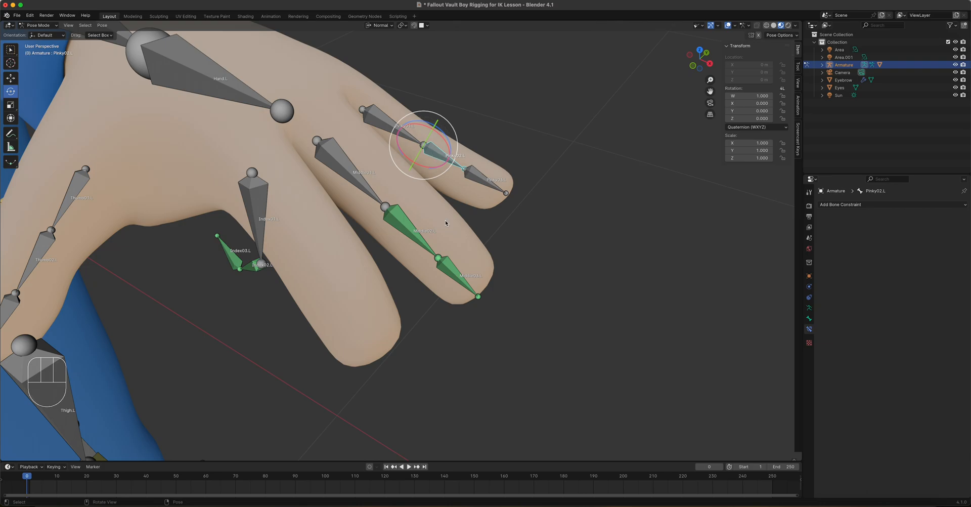
left_click(404, 221, "shift")
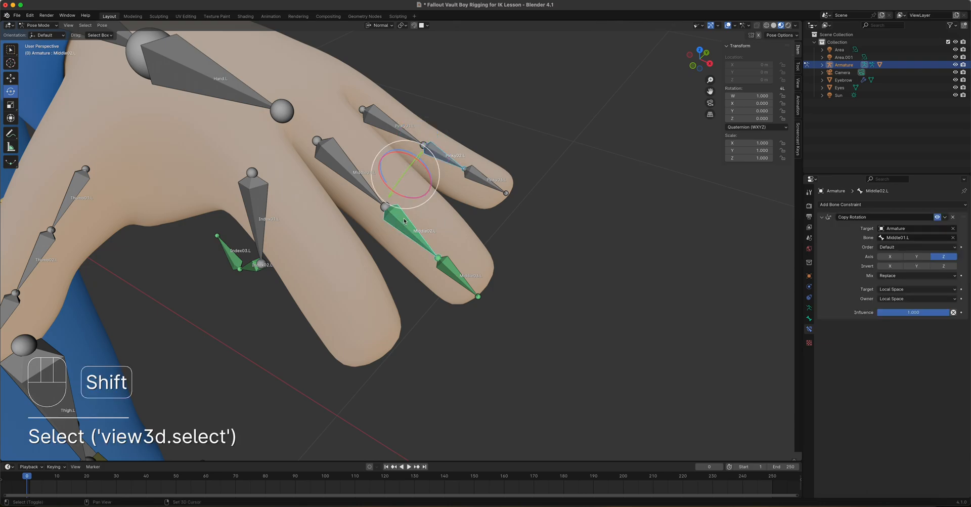
left_click(945, 217)
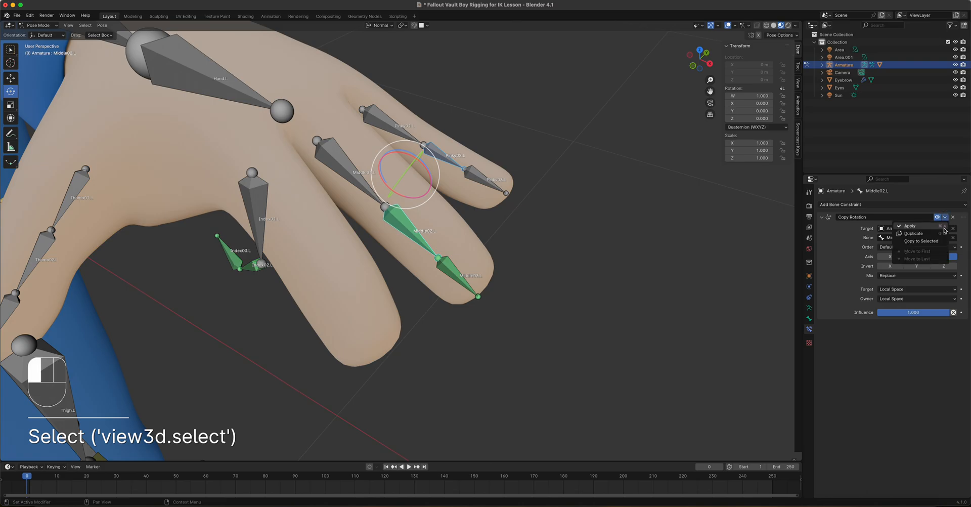
left_click(936, 240)
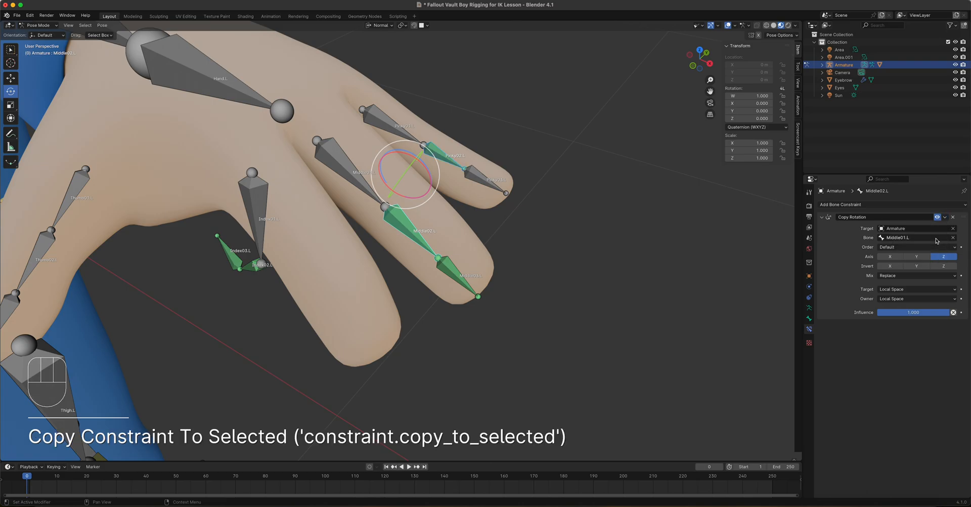
left_click(444, 158)
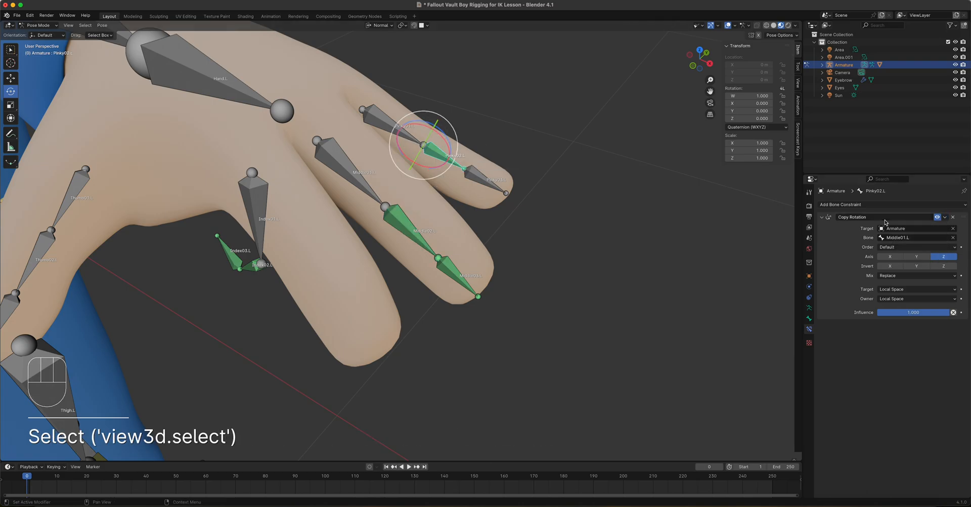
left_click(919, 238)
scroll(908, 310, "down", 2)
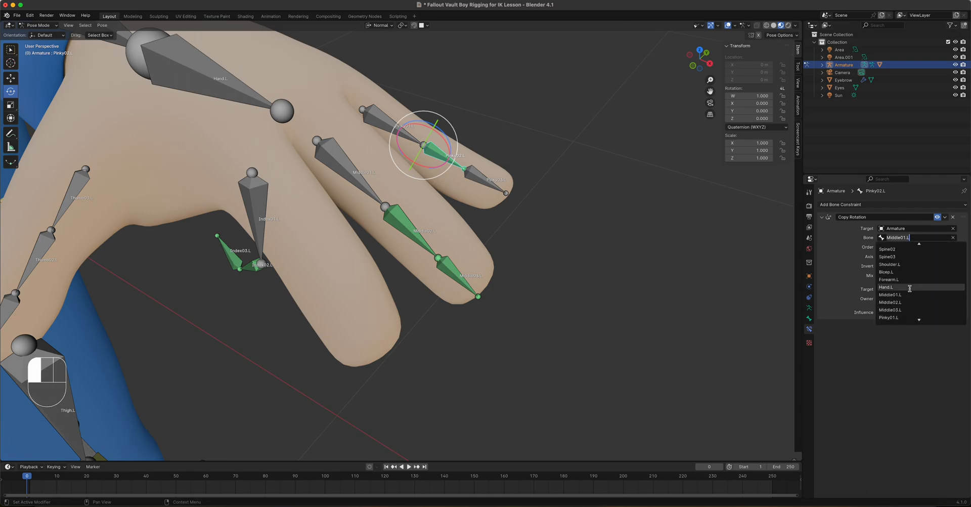
left_click(904, 316)
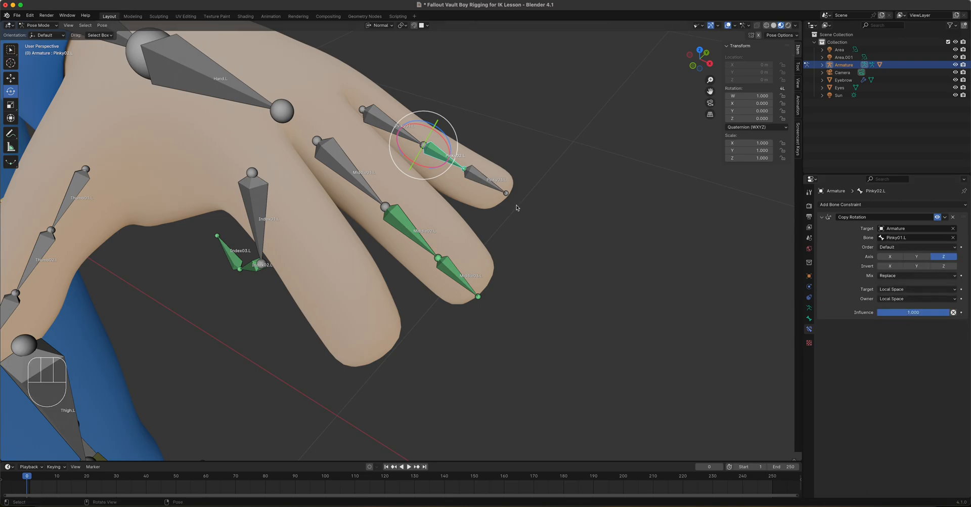
Copy the Pinky02.L bone's Copy Rotation constraint to the Pinky03.L bone, and set the copy's target bone to Pinky02.L
left_click(471, 174)
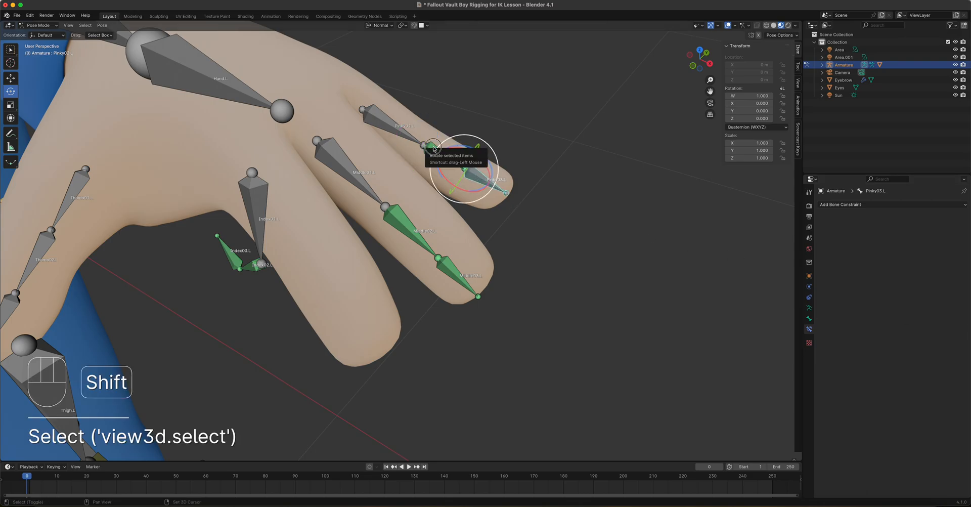
left_click(433, 148, "shift")
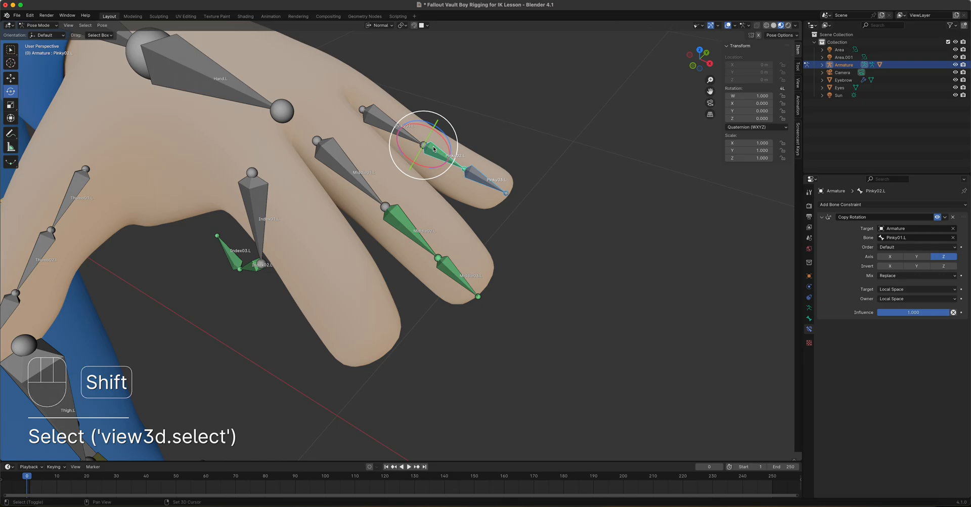
left_click(945, 217)
left_click(900, 241)
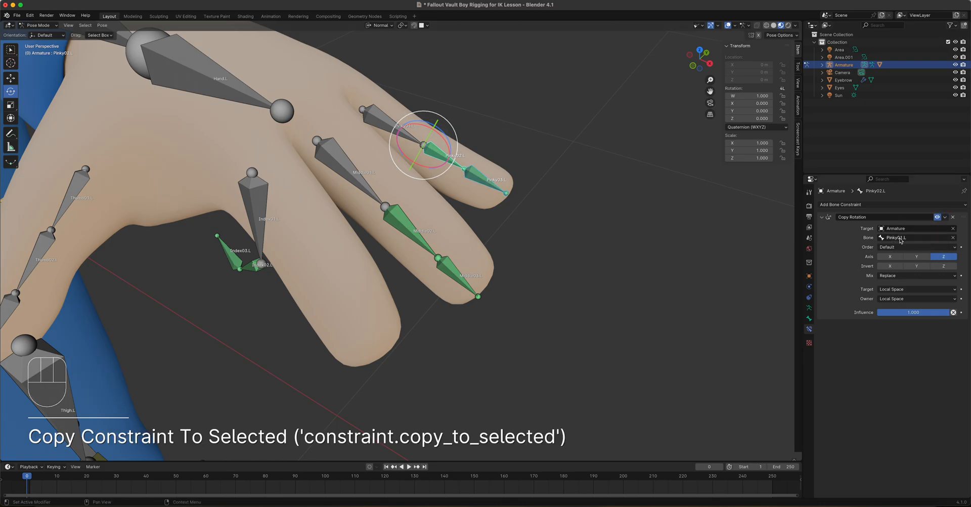
left_click(477, 181)
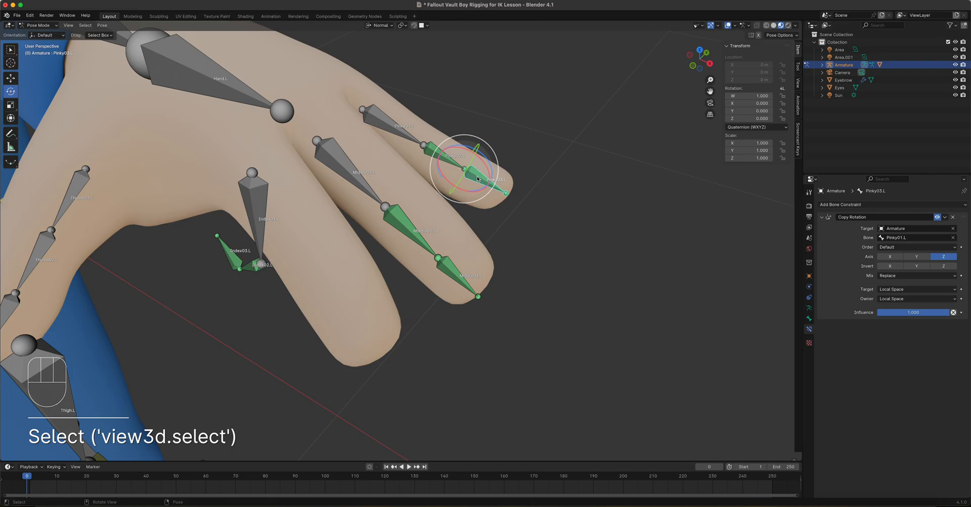
left_click(917, 236)
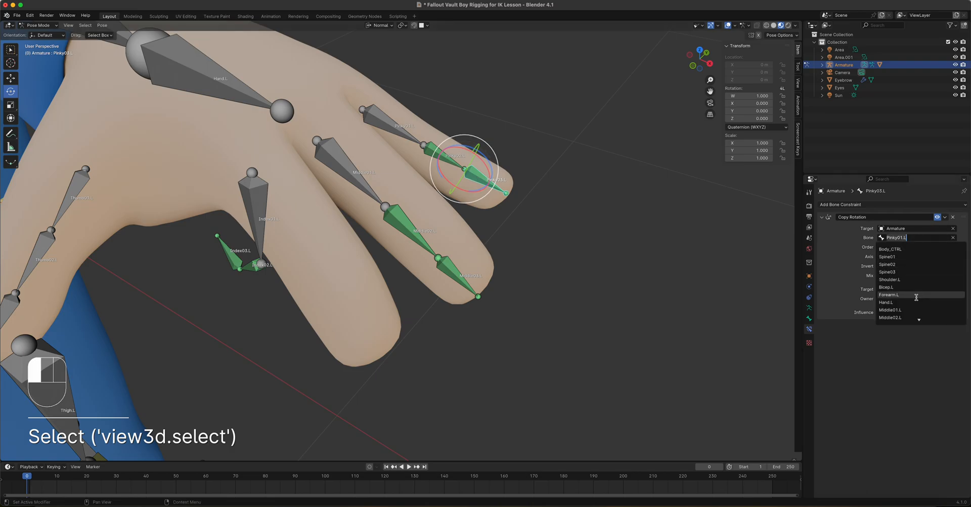
scroll(911, 314, "down", 5)
left_click(911, 315)
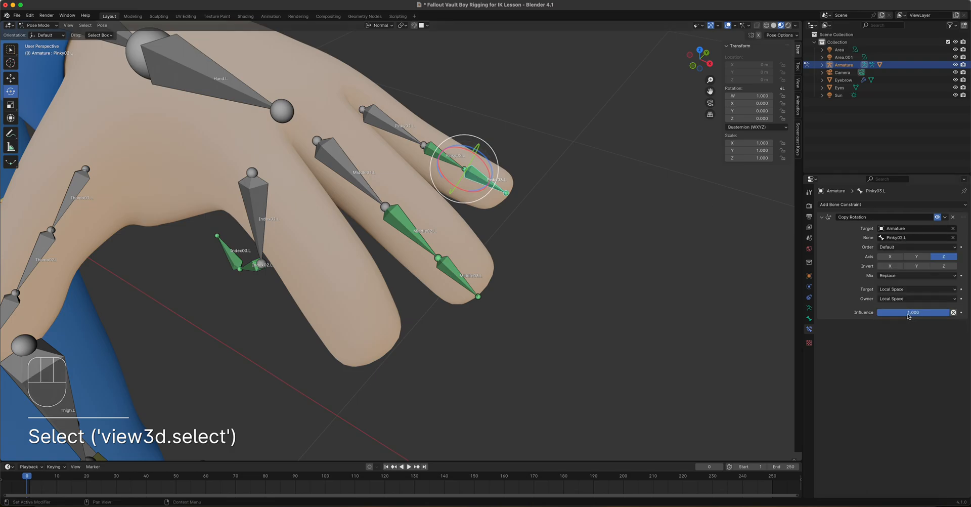
Clear the rotation of all the index, middle and pinky finger bones
left_click(478, 254)
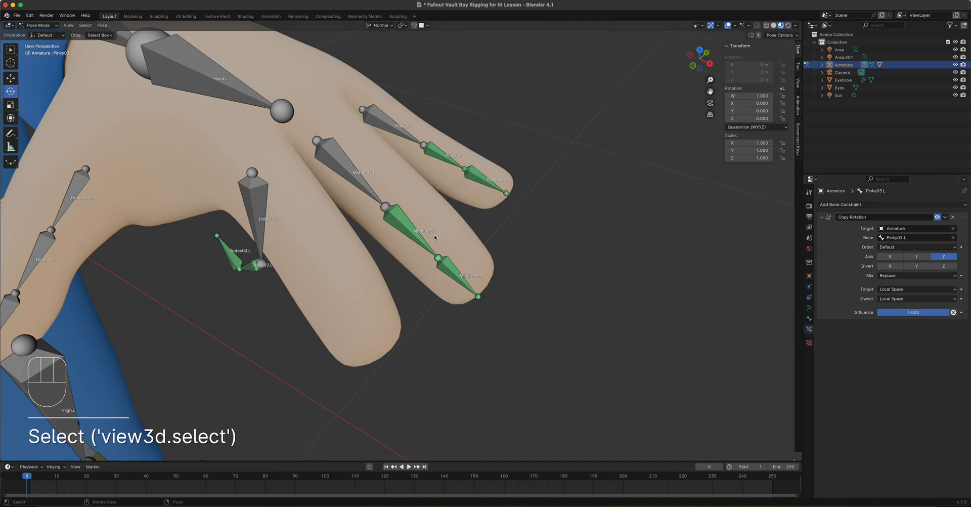
left_click_drag(186, 156, 581, 335)
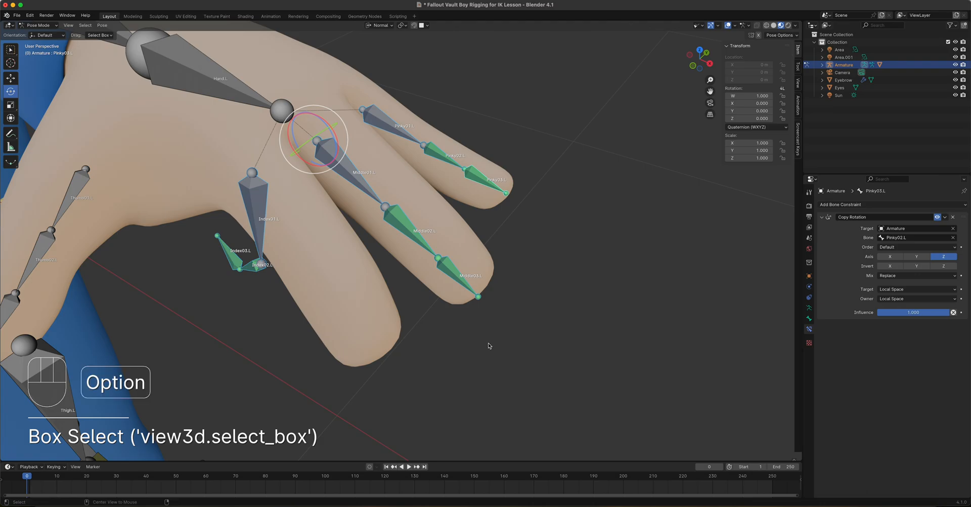
key("alt+r")
Test the three left fingers together by rotating Index01.L, Middle01.L and Pinky01.L about their own Z axes, and cancel the rotation
left_click(348, 173)
left_click(385, 127, "shift")
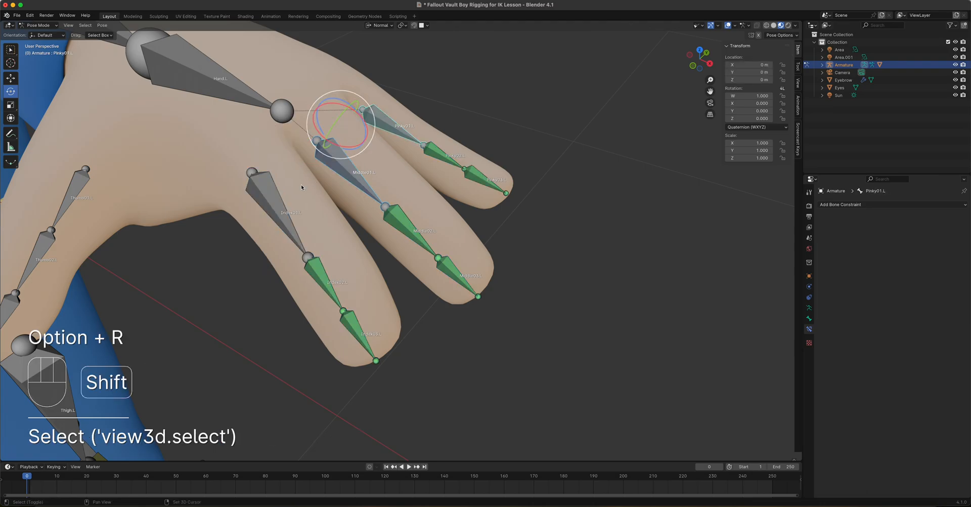
left_click(274, 199, "shift")
middle_click_drag(274, 199, 325, 170)
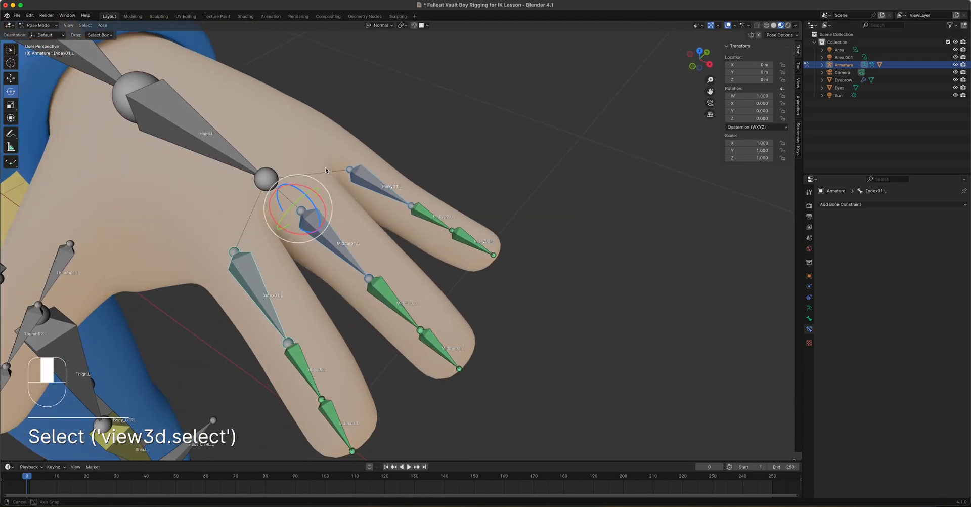
left_click_drag(302, 197, 301, 202)
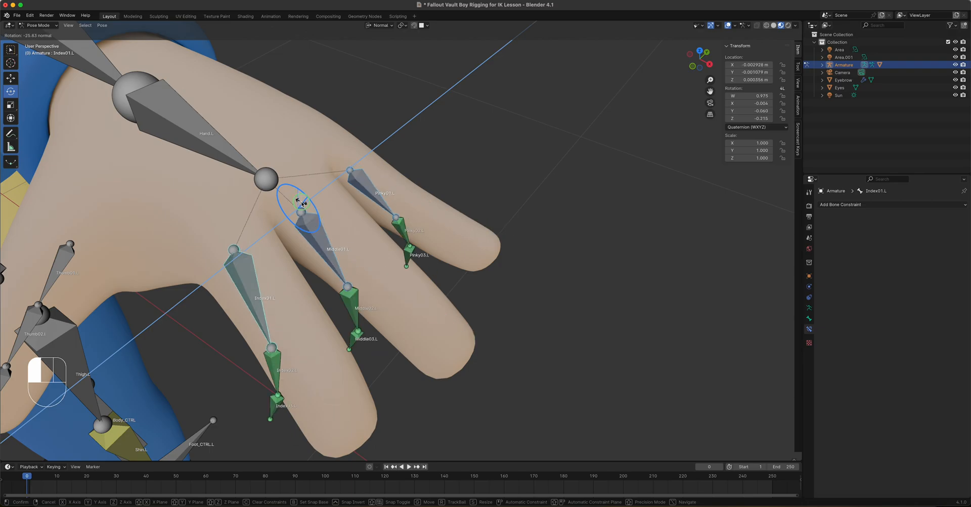
right_click(301, 203)
Switch the armature to Edit Mode in the front view and set the transform orientation to Global
scroll(333, 242, "down", 8)
middle_click_drag(338, 289, 435, 232)
scroll(375, 271, "down", 5)
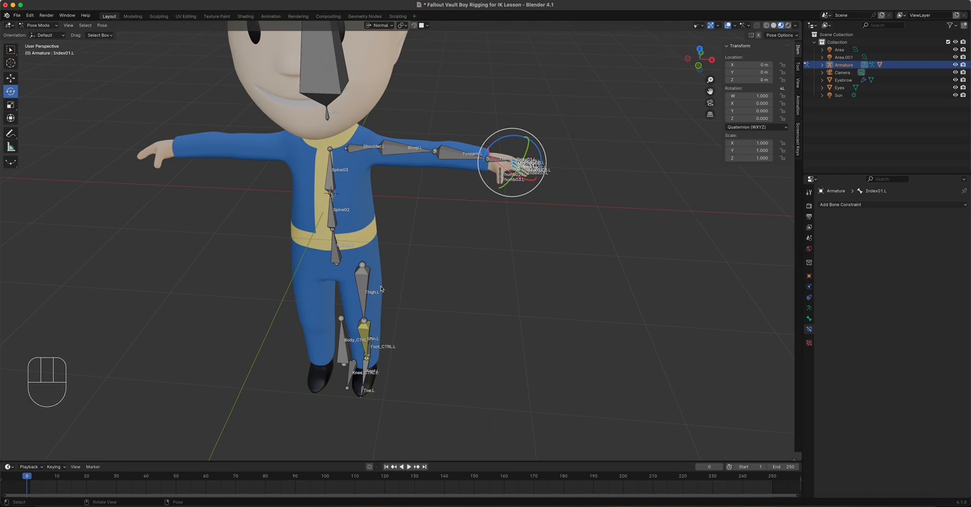
middle_click_drag(457, 277, 466, 259)
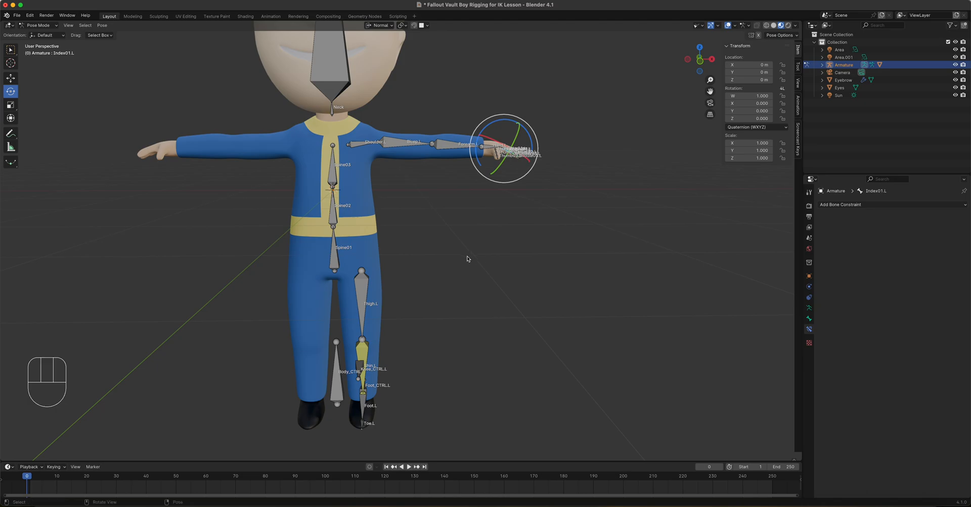
left_click(40, 25)
key("Escape")
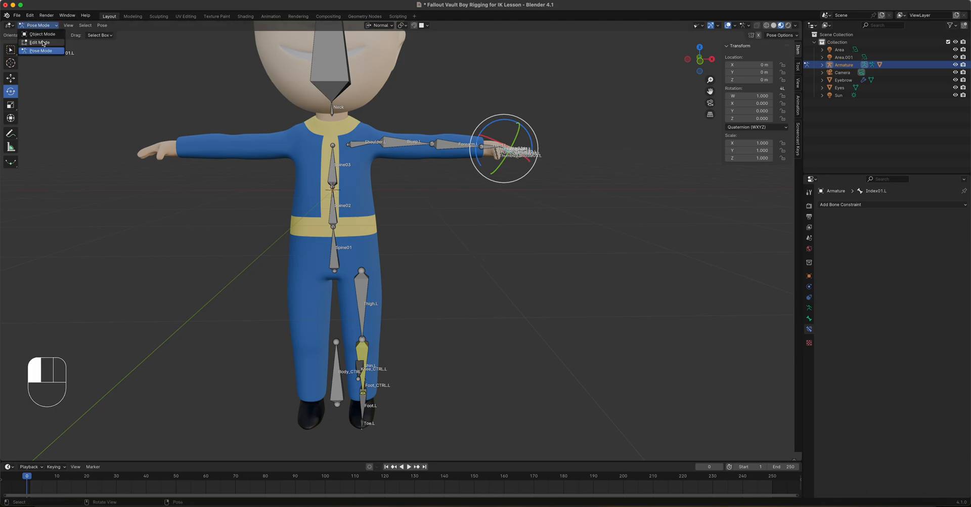
key("Tab")
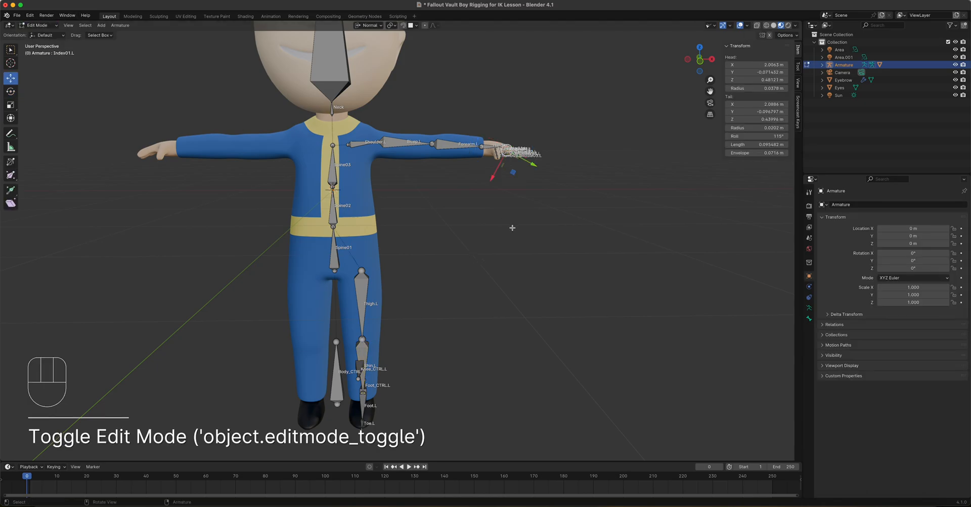
middle_click_drag(419, 231, 409, 256)
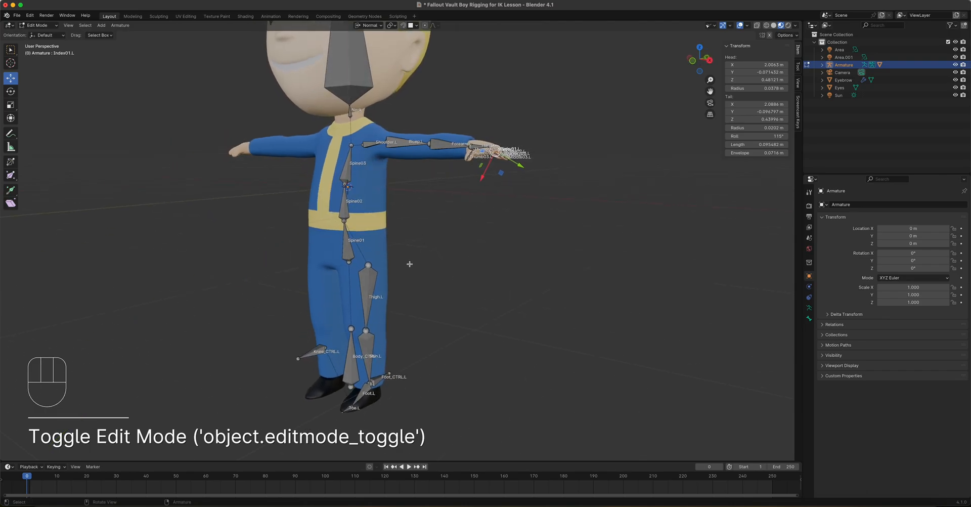
key("KP_1")
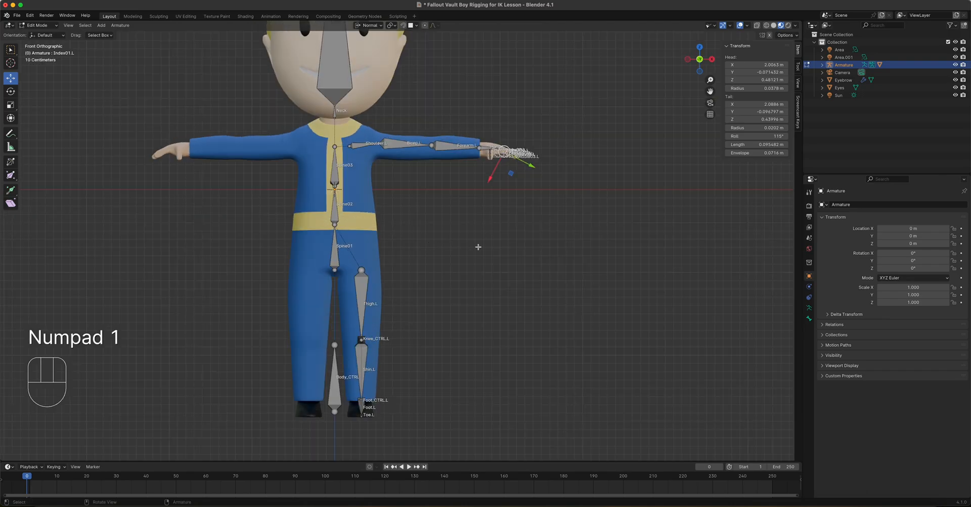
left_click(368, 25)
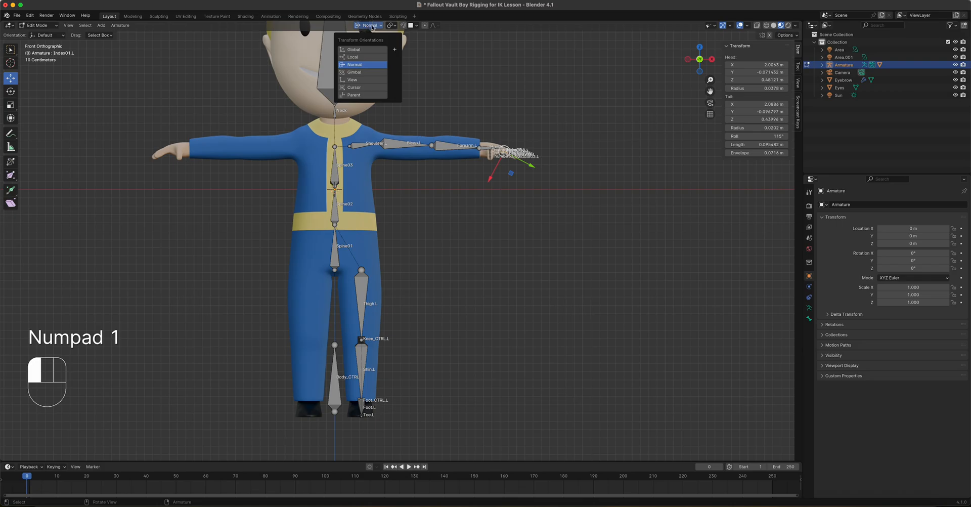
left_click(366, 49)
Select all the left-side arm, hand, leg and control bones and symmetrize them to the character's right side
middle_click_drag(555, 420, 565, 337, "shift")
left_click_drag(592, 371, 359, 53)
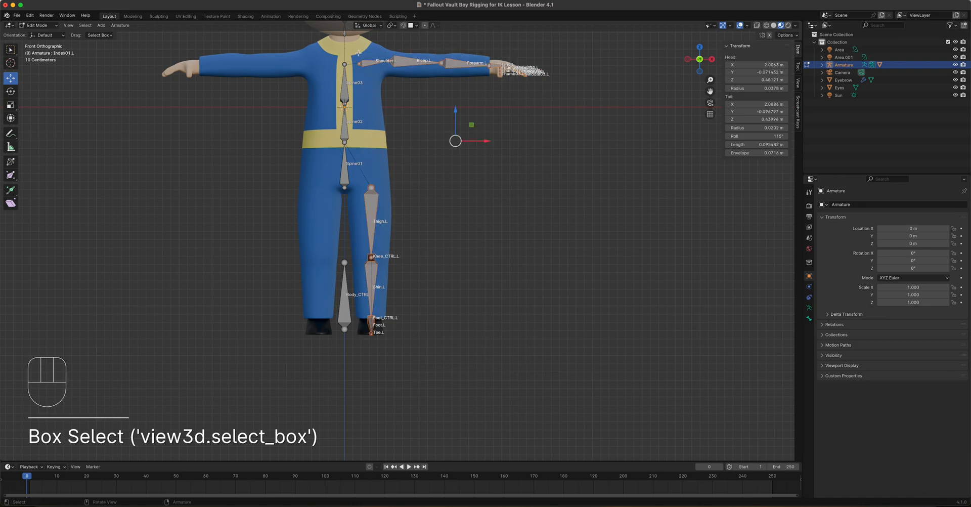
middle_click_drag(515, 185, 482, 223)
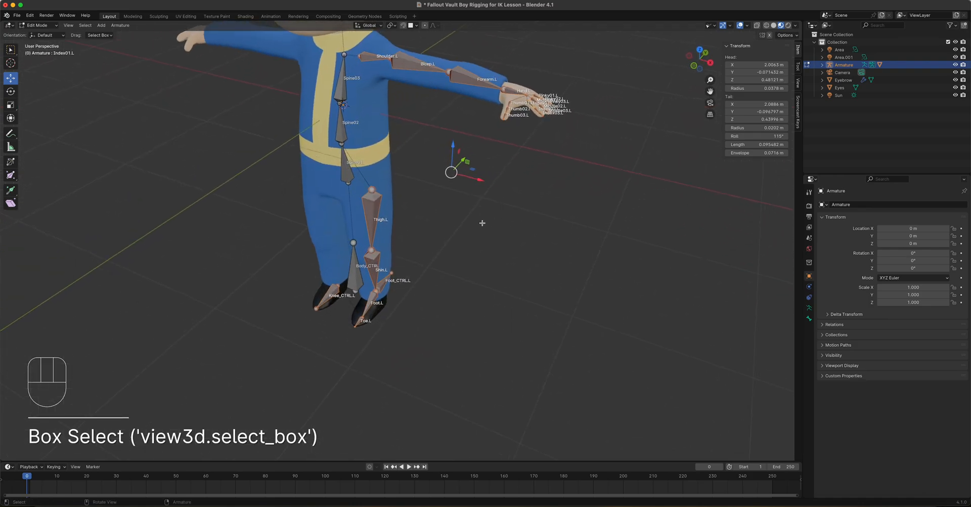
right_click(371, 206)
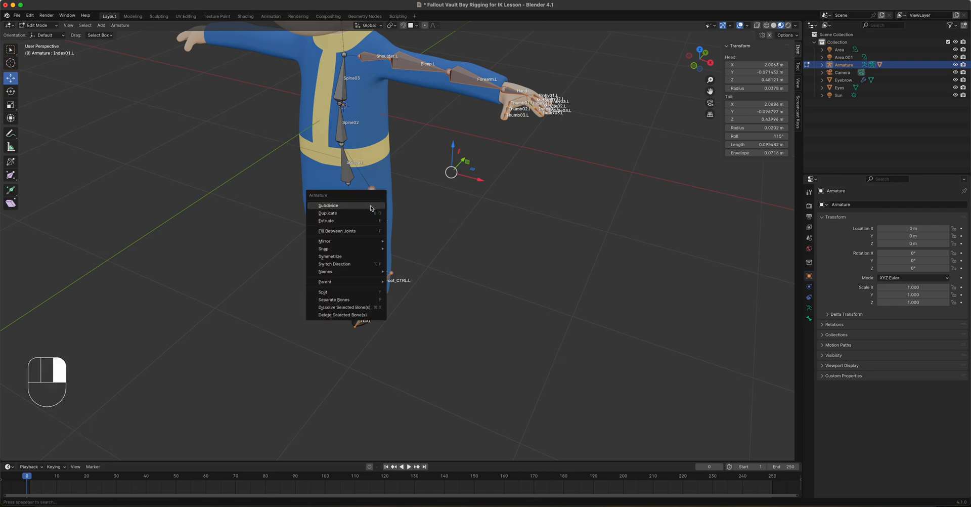
left_click(356, 258)
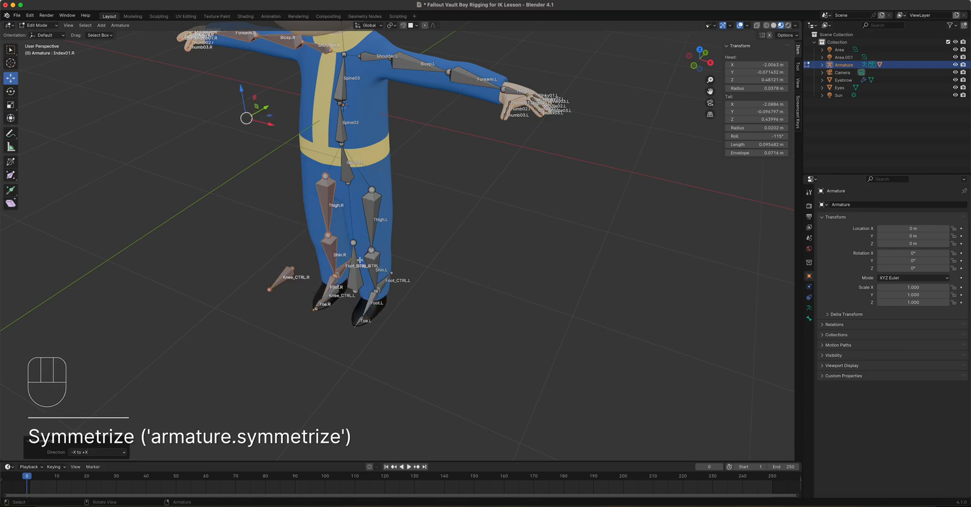
Check the mirrored leg and arm bones and return the armature to Pose Mode
middle_click_drag(436, 269, 501, 235)
scroll(438, 299, "up", 2)
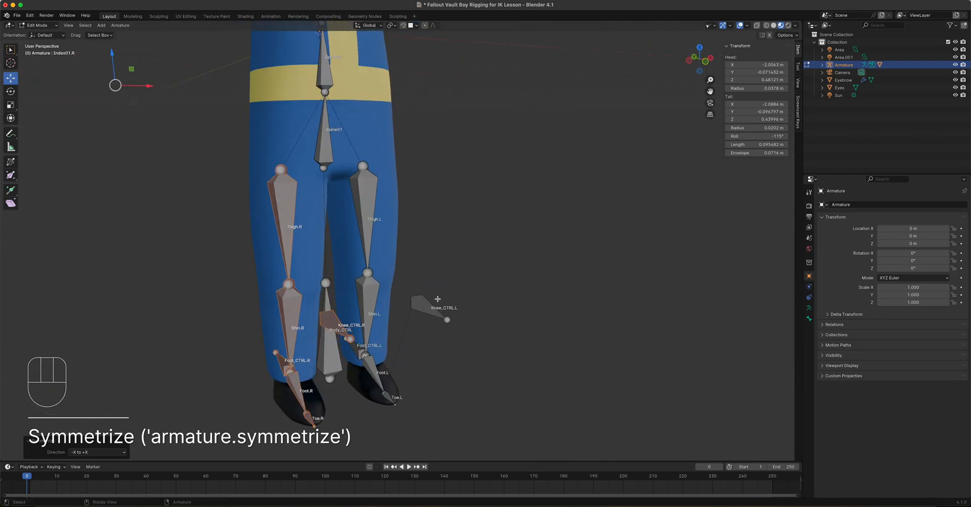
middle_click_drag(299, 164, 465, 334, "shift")
middle_click_drag(332, 234, 344, 241)
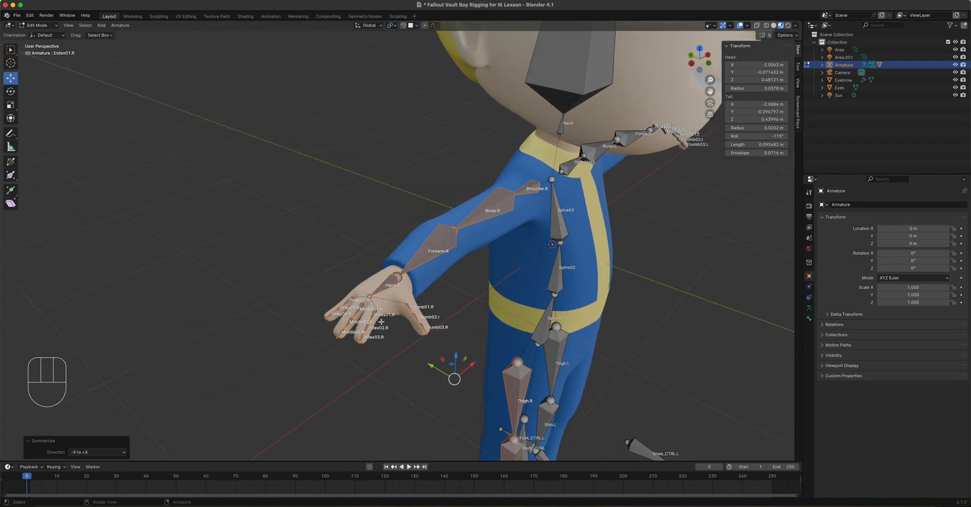
left_click(40, 25)
left_click(41, 50)
middle_click_drag(397, 351, 340, 271, "shift")
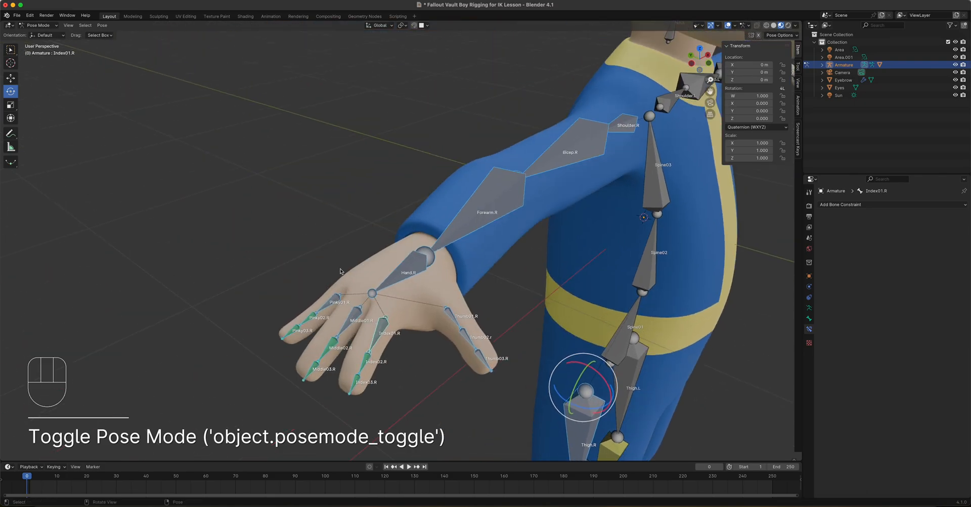
Set the transform orientation to Normal for rotating the right hand's finger base bones
left_click(329, 301)
left_click(359, 312, "shift")
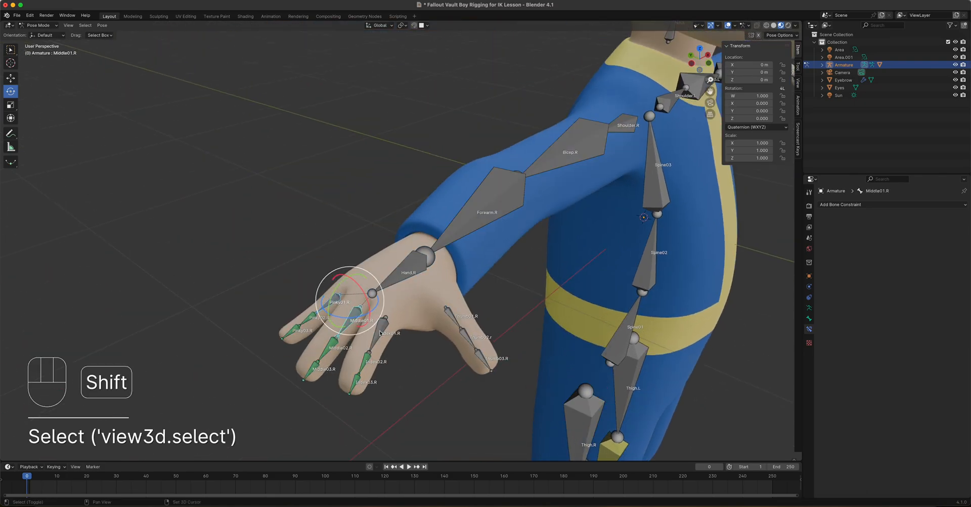
left_click(382, 334, "shift")
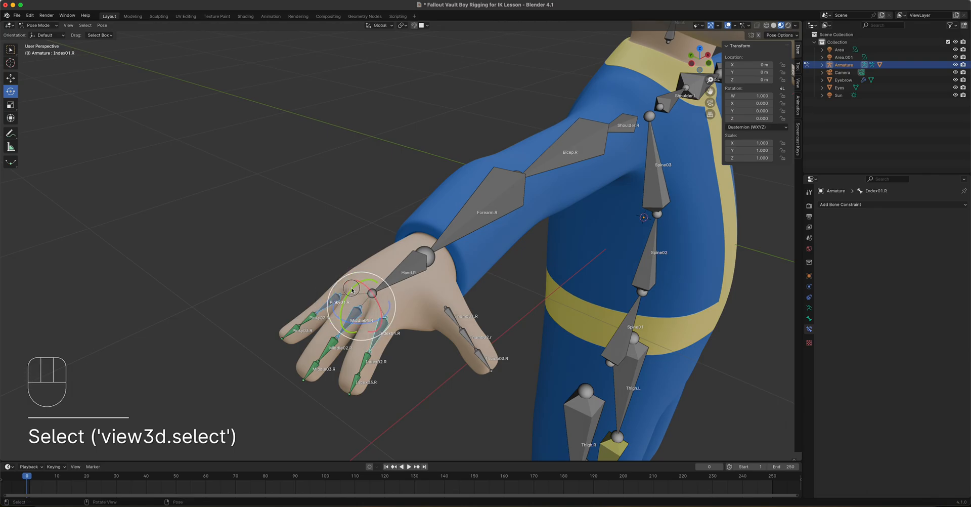
left_click(353, 290)
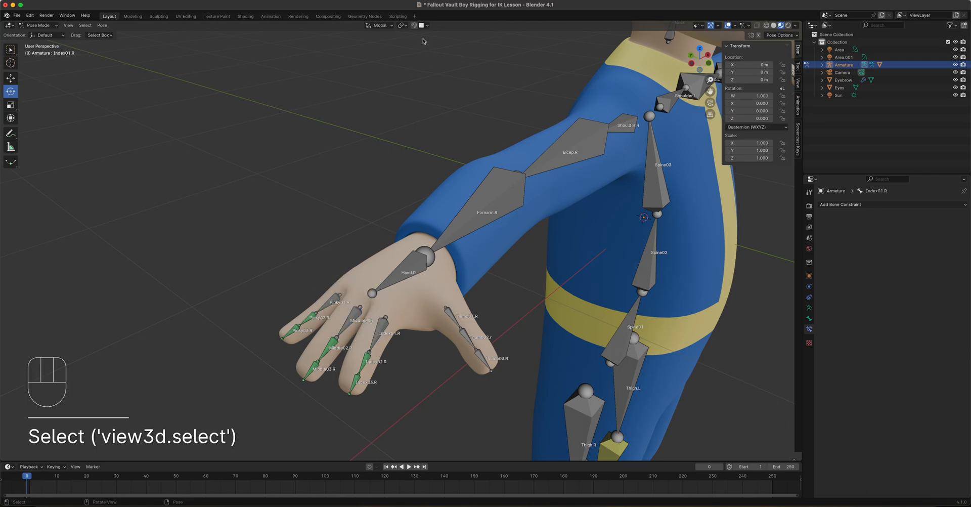
left_click(379, 25)
left_click(376, 65)
Test the right fingers' curl by rotating Index01.R, Middle01.R and Pinky01.R together about their own Z axes
left_click(376, 338)
left_click(344, 325, "shift")
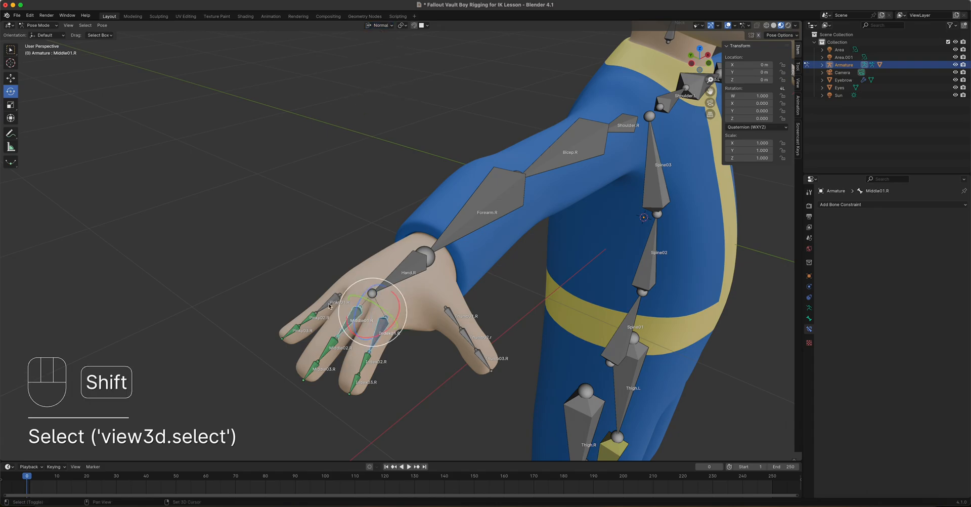
left_click(330, 306, "shift")
left_click_drag(338, 305, 360, 285)
In the side view, move Foot_CTRL.R about 0.5 m forward and 0.26 m up, and Foot_CTRL.L about 0.67 m back and 0.54 m up
middle_click_drag(498, 344, 363, 119, "shift")
left_click(420, 376)
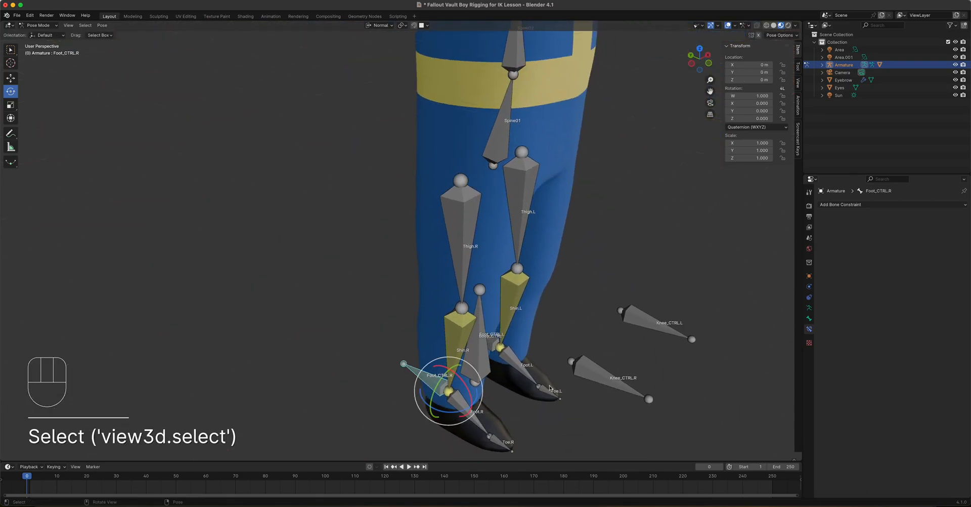
key("KP_3")
middle_click_drag(494, 372, 502, 248, "shift")
key("g")
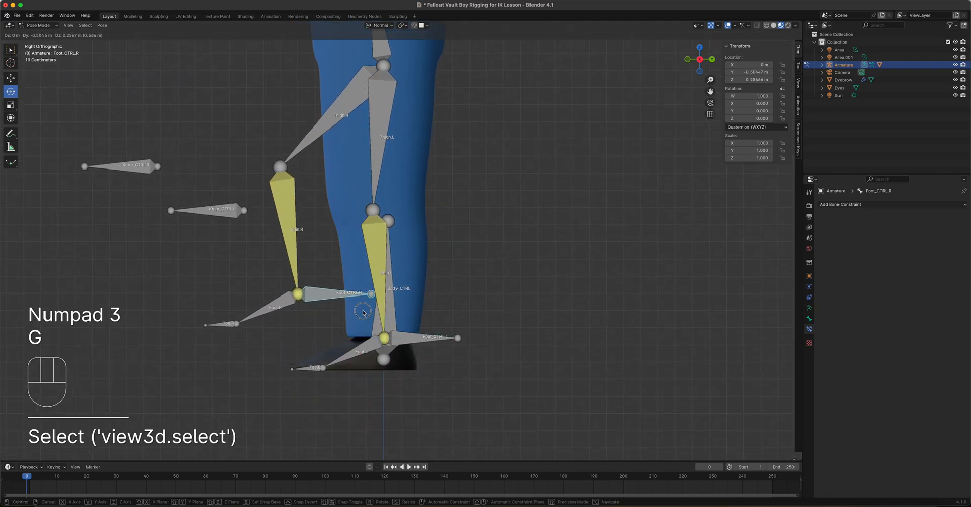
left_click(367, 314)
left_click(426, 340)
key("g")
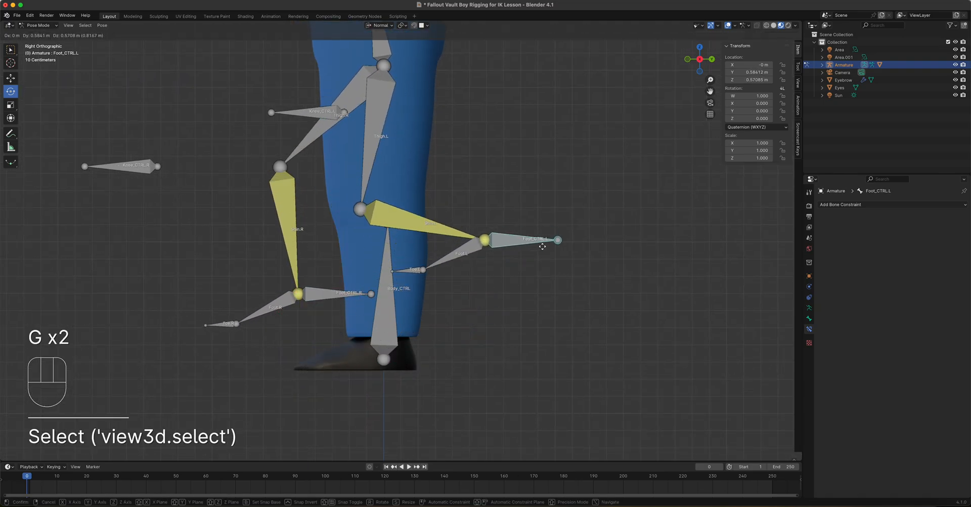
left_click(552, 247)
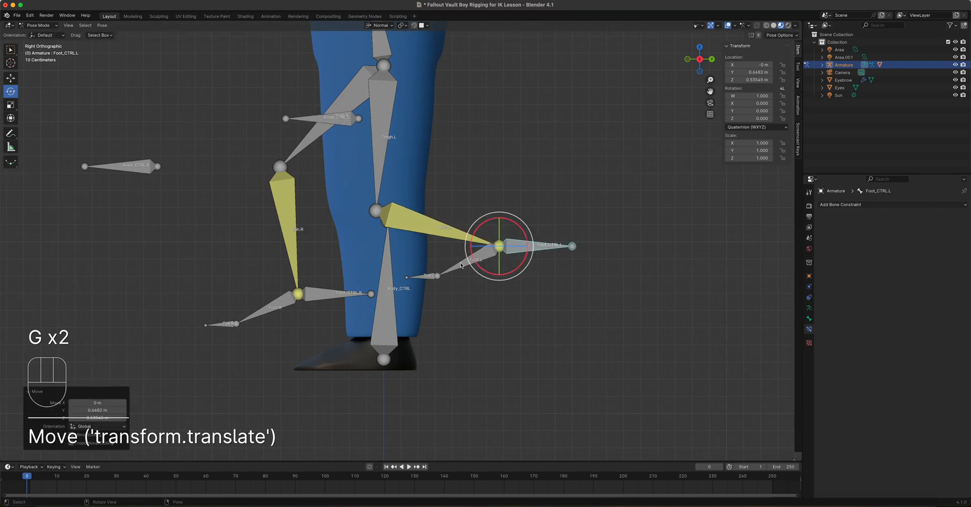
Rotate the Foot.L bone and the Toe.L bone to test the left foot's bending
left_click(478, 267)
left_click_drag(478, 268, 500, 281)
left_click(468, 318)
left_click_drag(498, 314, 483, 322)
Select every bone of the armature and clear all pose transforms
scroll(417, 286, "down", 4)
middle_click_drag(421, 228, 447, 303, "shift")
key("a")
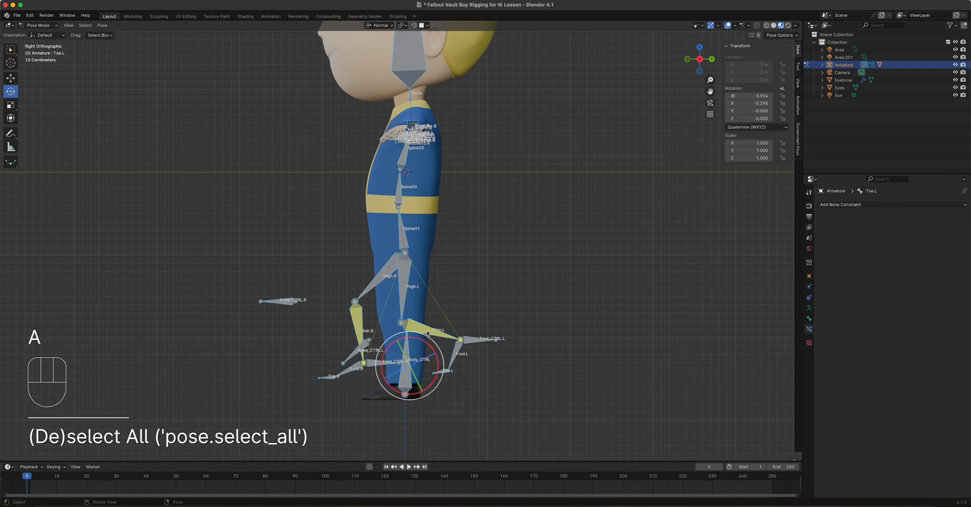
left_click(103, 26)
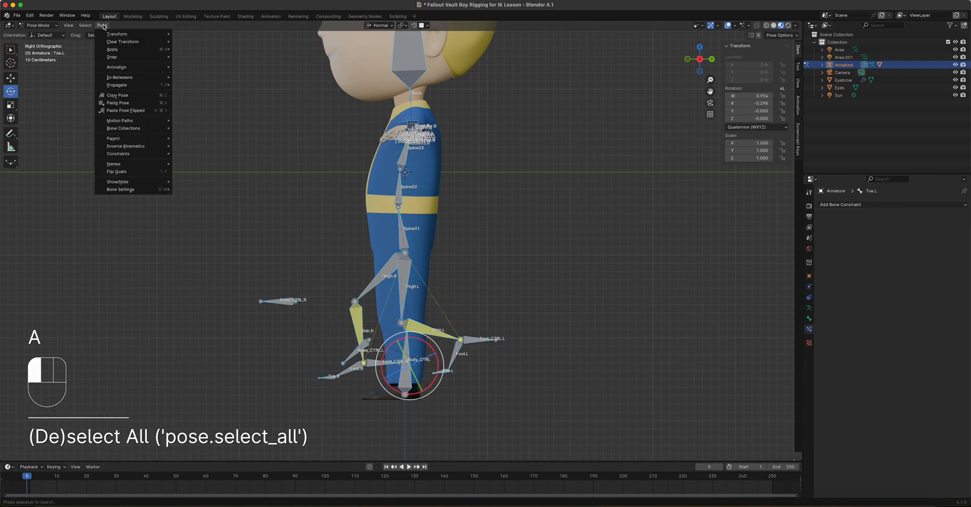
mouse_move(125, 41)
left_click(193, 44)
Save the file under the new name "Fallout Vault Boy Rigging for IK and FKLesson.blend" and deselect all bones
middle_click_drag(395, 238, 416, 239)
middle_click_drag(352, 186, 366, 221, "shift")
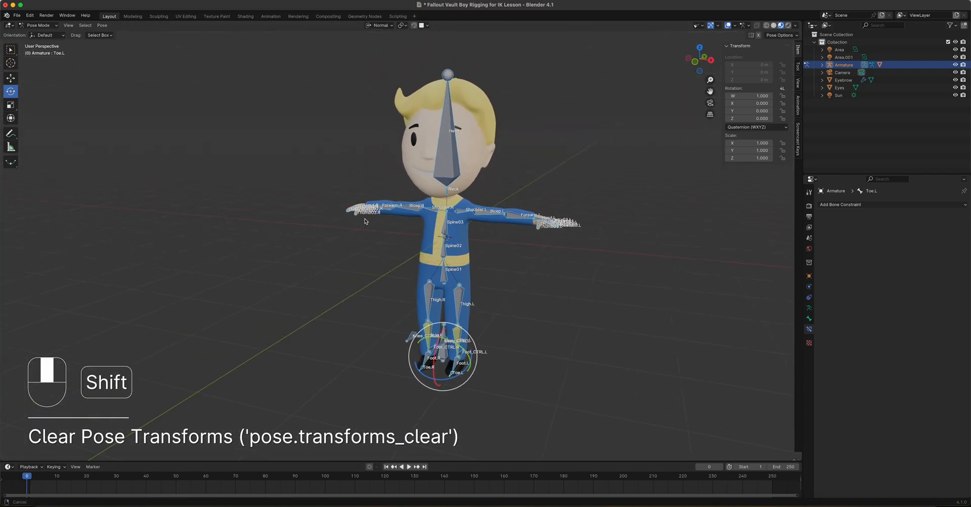
left_click(17, 16)
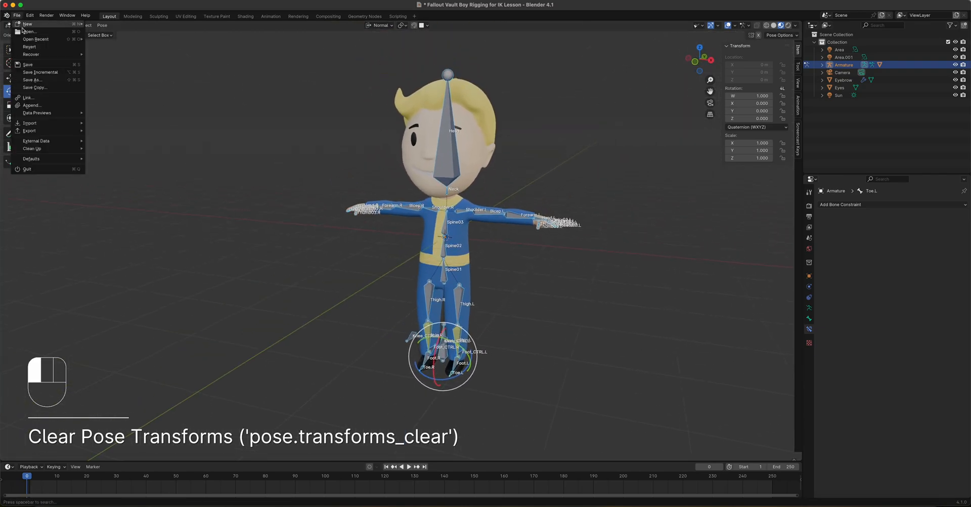
left_click(41, 80)
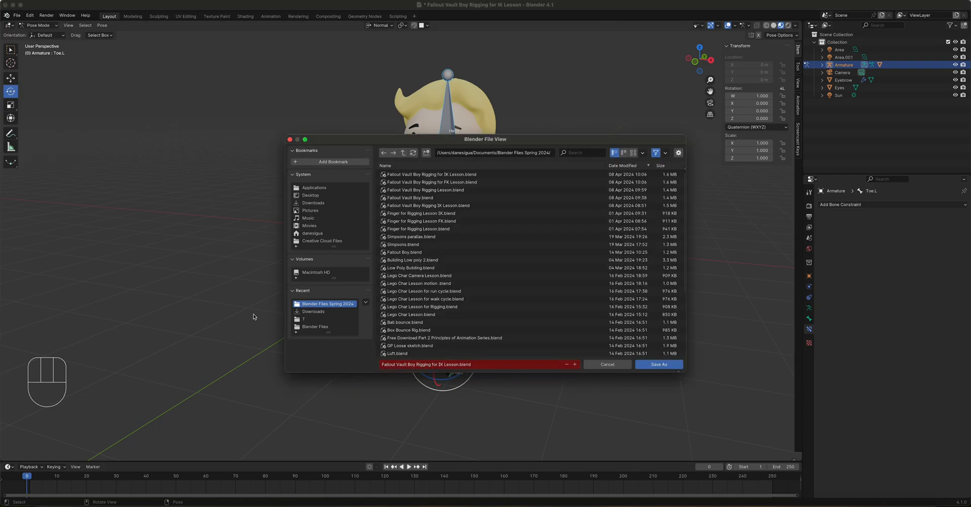
left_click(442, 365)
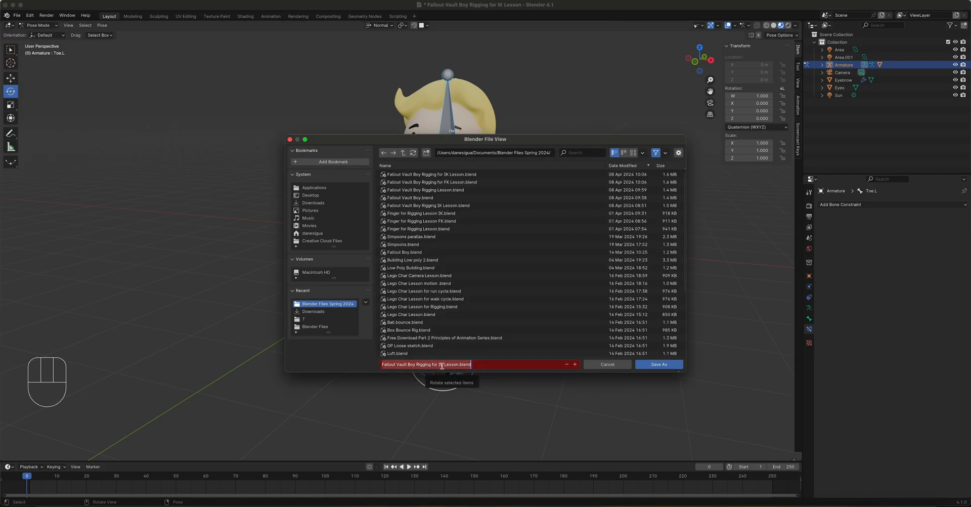
left_click(444, 365)
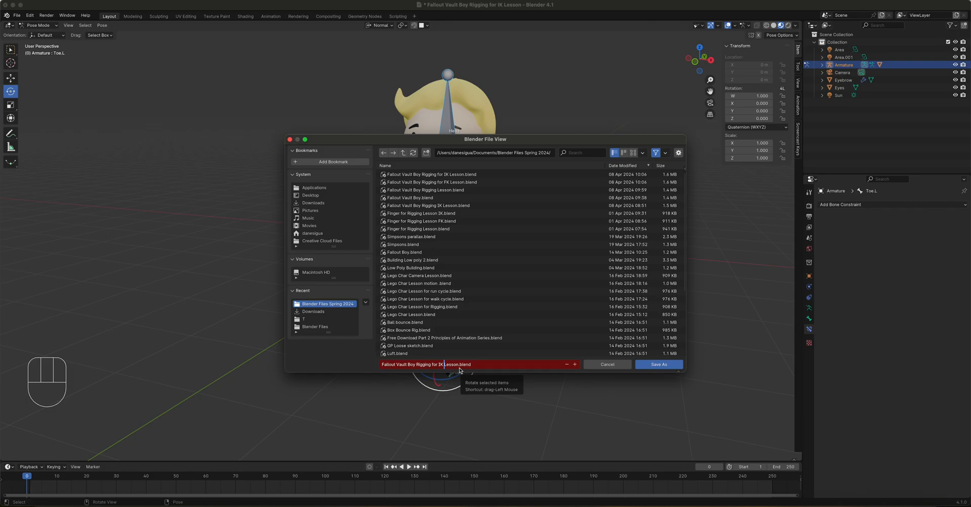
type("and FK")
left_click(659, 365)
left_click(663, 368)
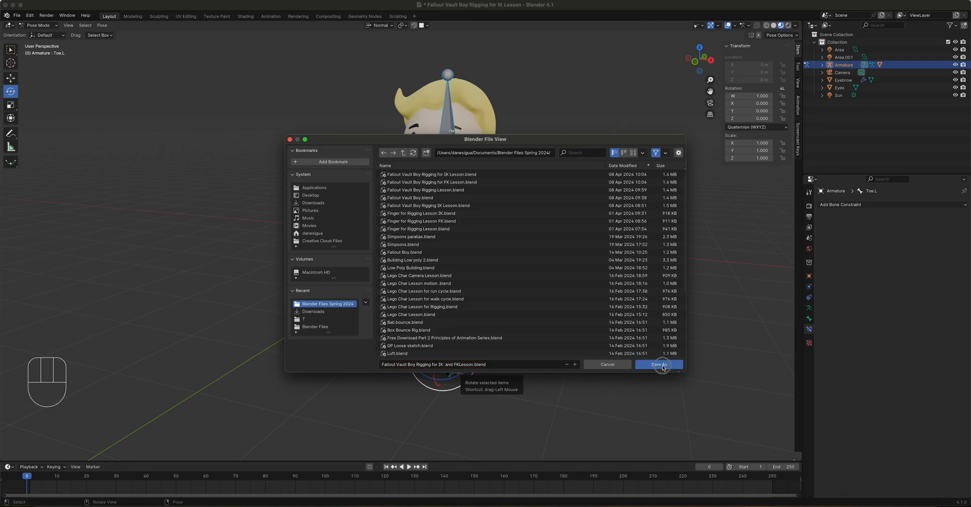
left_click(553, 312)
middle_click_drag(539, 305, 492, 294)
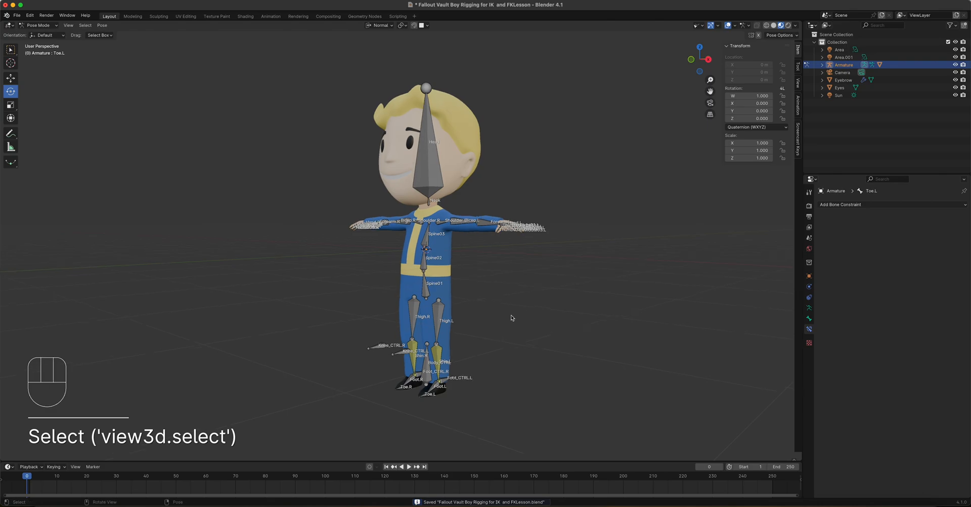